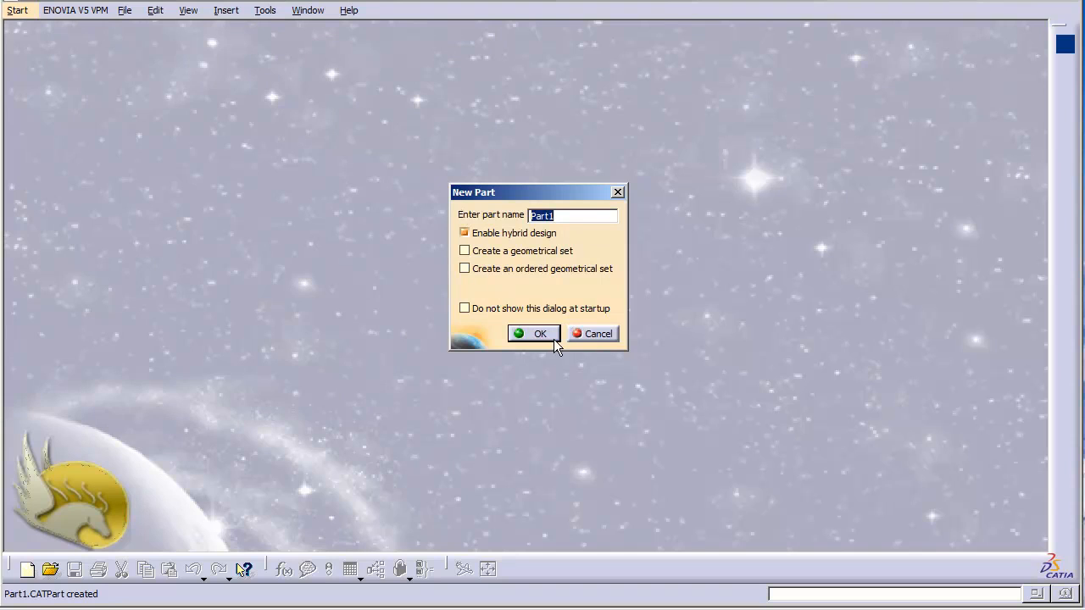
Create a new part named Part1 with hybrid design enabled.
{"action": "left_click", "coordinate": [534, 333]}
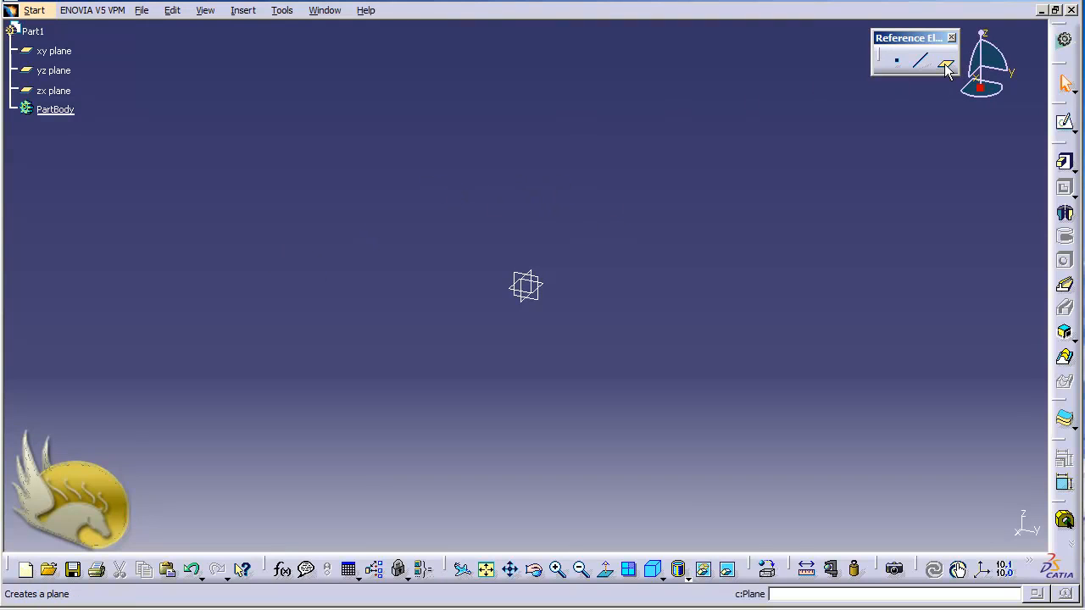
{"action": "left_click", "coordinate": [37, 11]}
{"action": "mouse_move", "coordinate": [62, 51]}
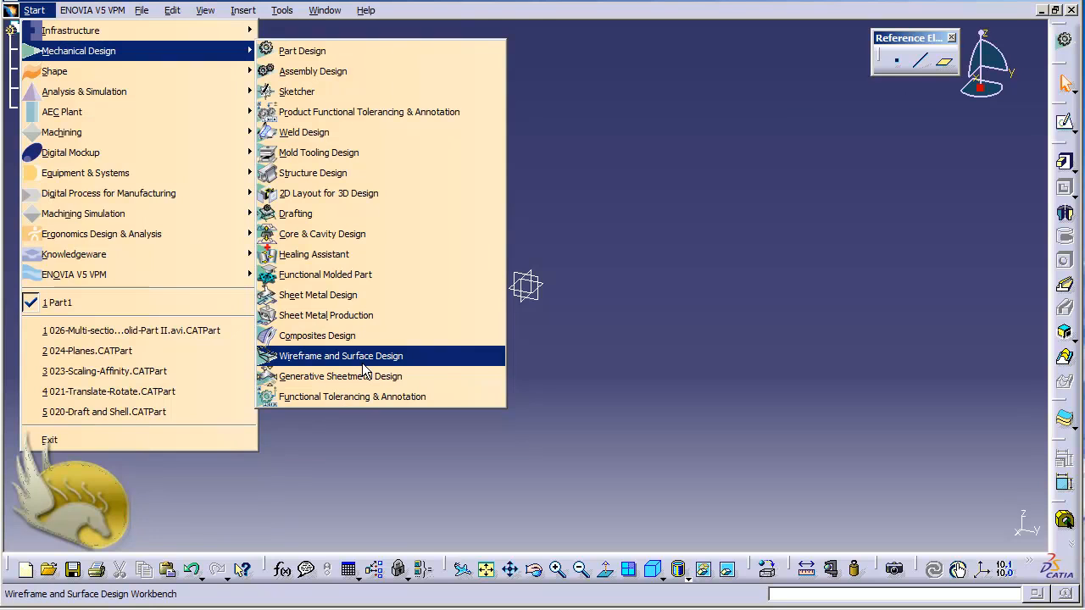
{"action": "left_click", "coordinate": [613, 285]}
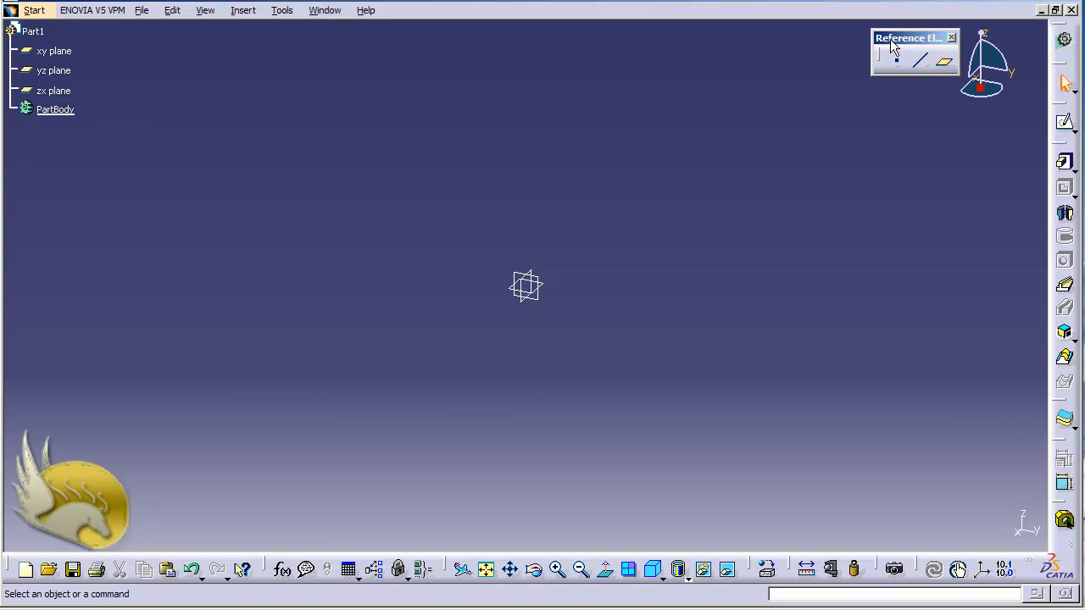
Create a plane offset 50 mm from the xy plane and repeat it with 2 further instances in a new body.
{"action": "left_click", "coordinate": [945, 67]}
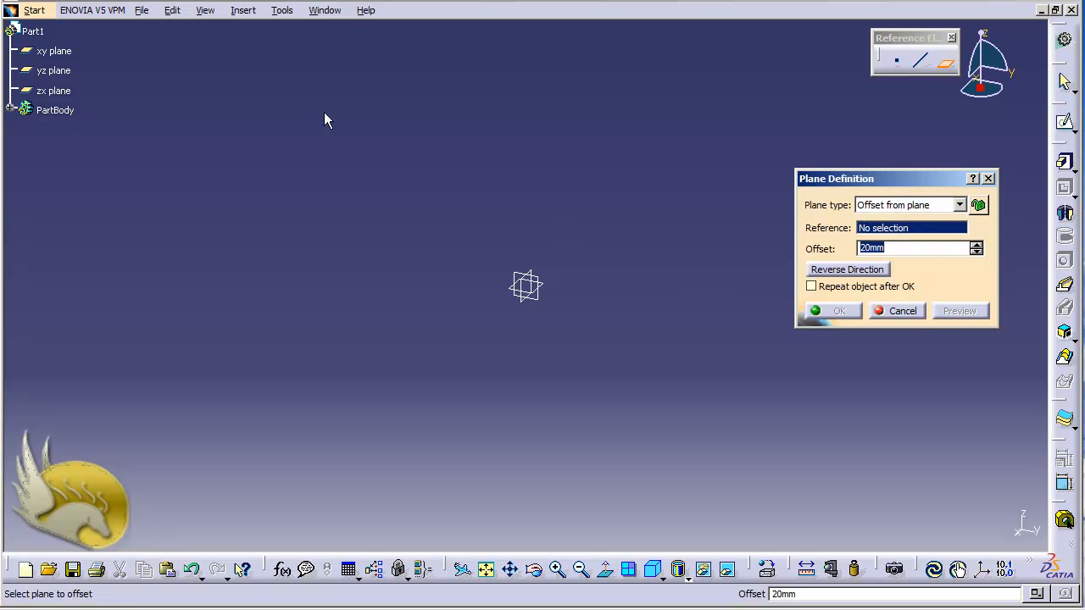
{"action": "left_click", "coordinate": [69, 55]}
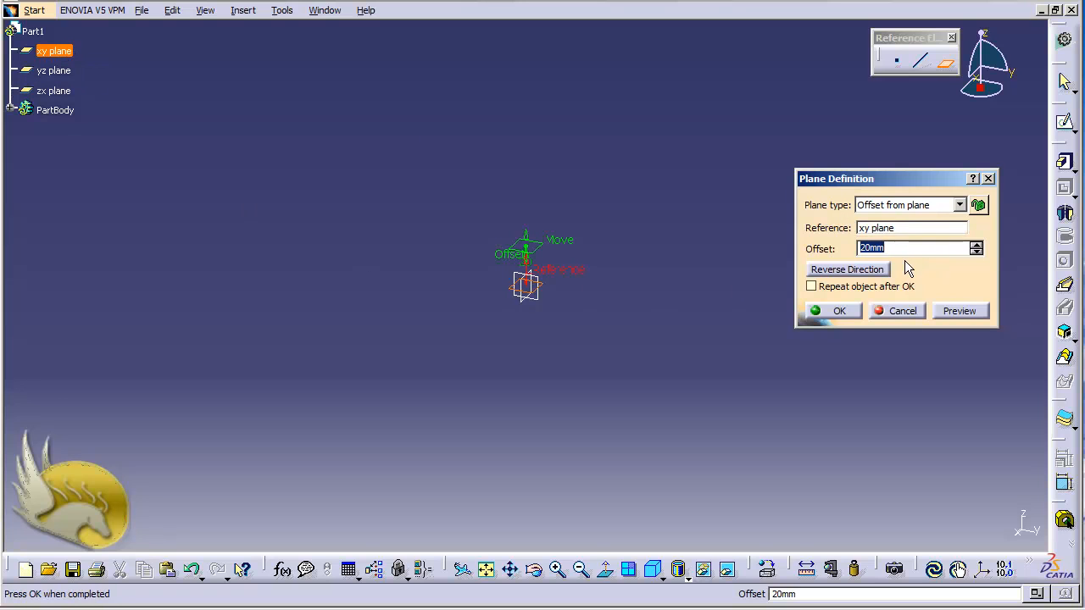
{"action": "type", "text": "50"}
{"action": "left_click", "coordinate": [820, 287]}
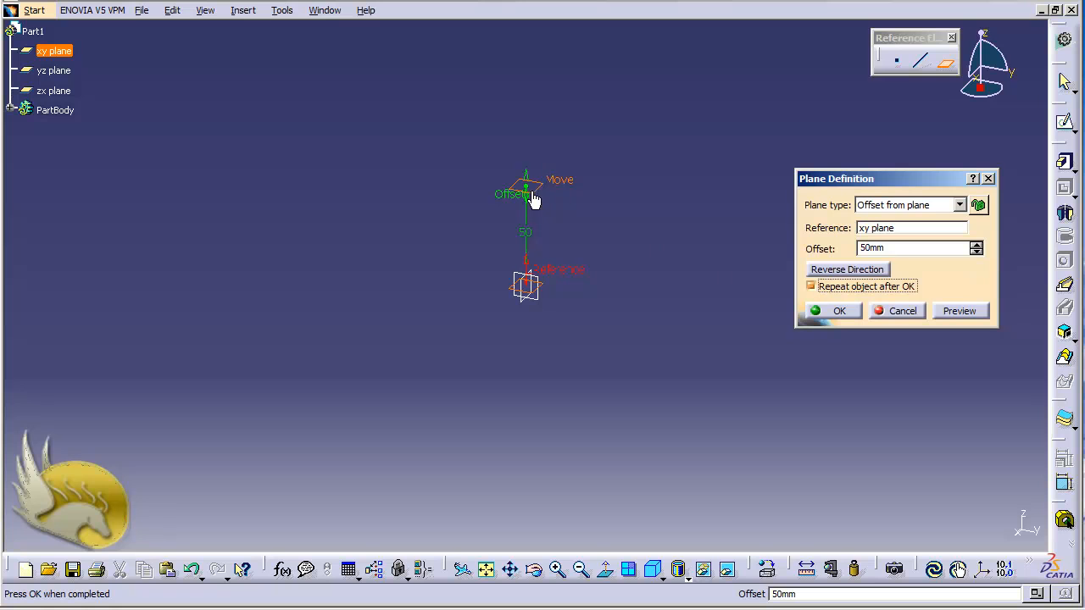
{"action": "left_click", "coordinate": [831, 314]}
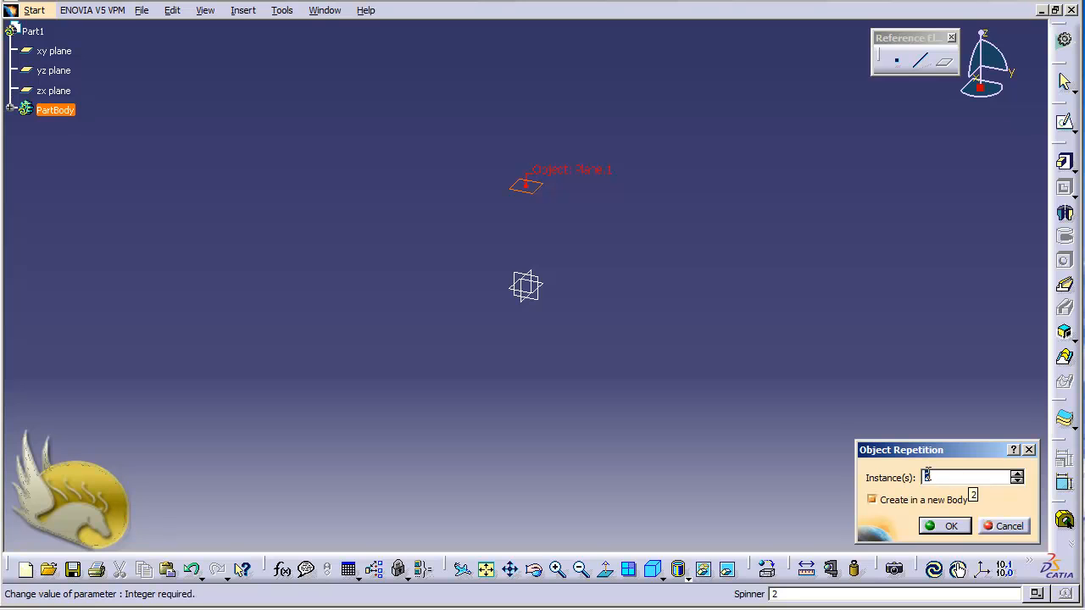
{"action": "left_click", "coordinate": [947, 526]}
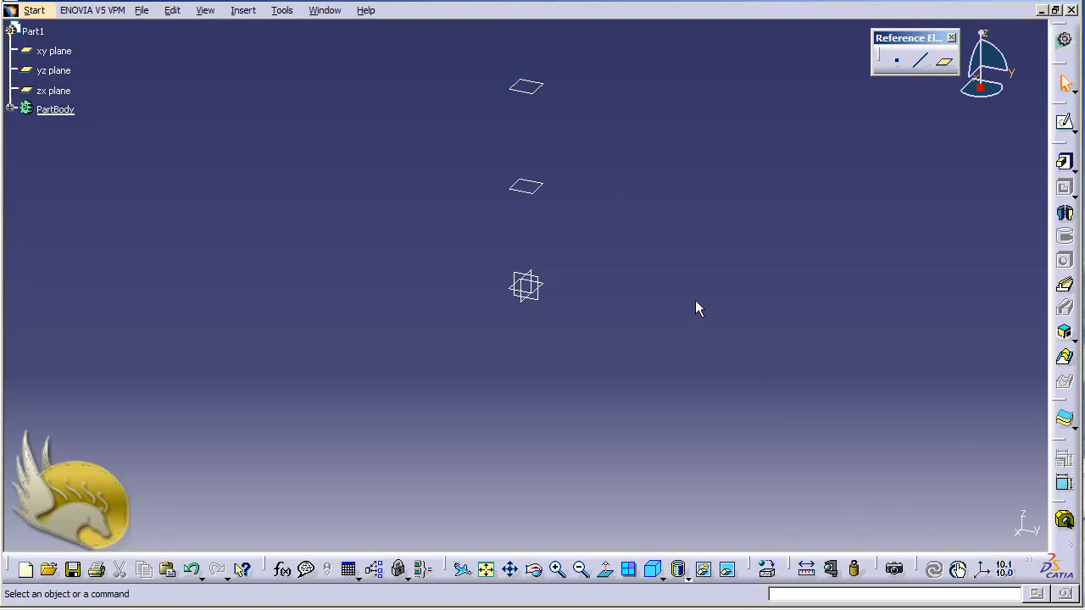
Sketch a circle with a radius of about 95 mm centred on the origin of the xy plane.
{"action": "key", "text": "ctrl+Down"}
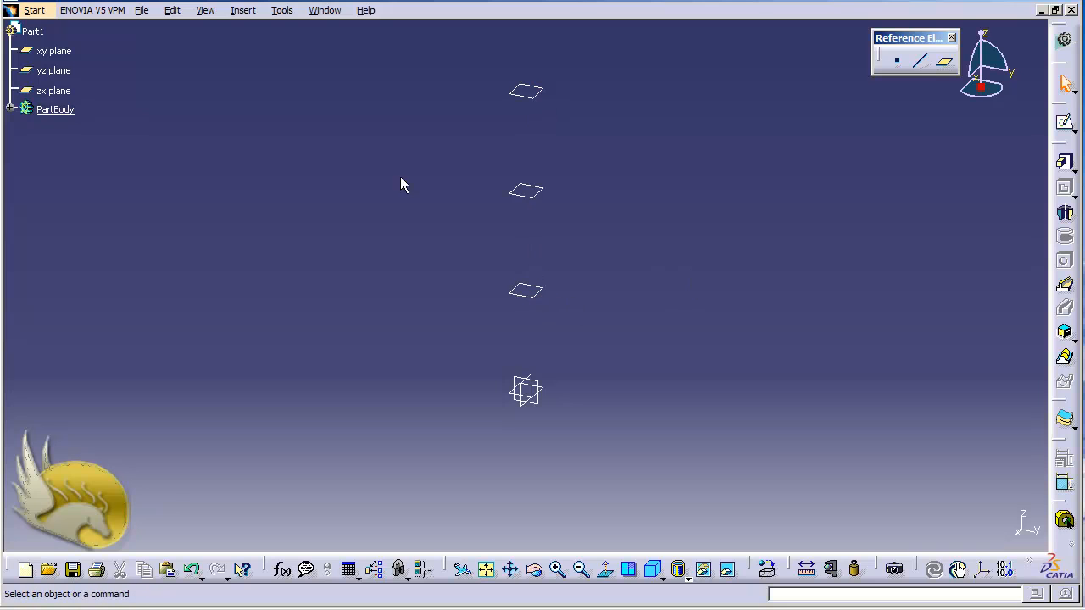
{"action": "left_click", "coordinate": [67, 51]}
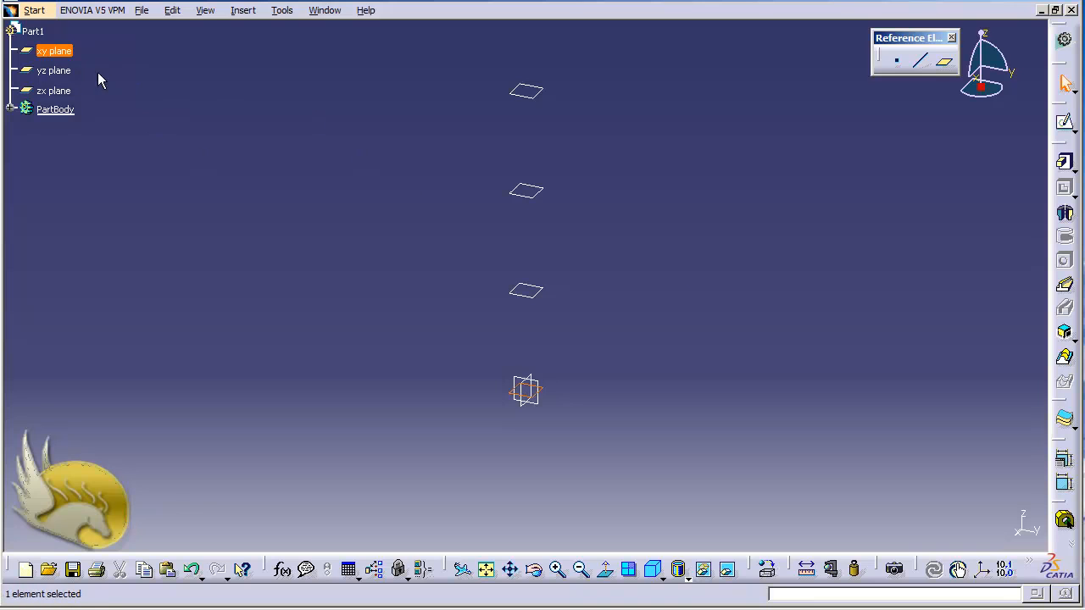
{"action": "left_click", "coordinate": [1063, 123]}
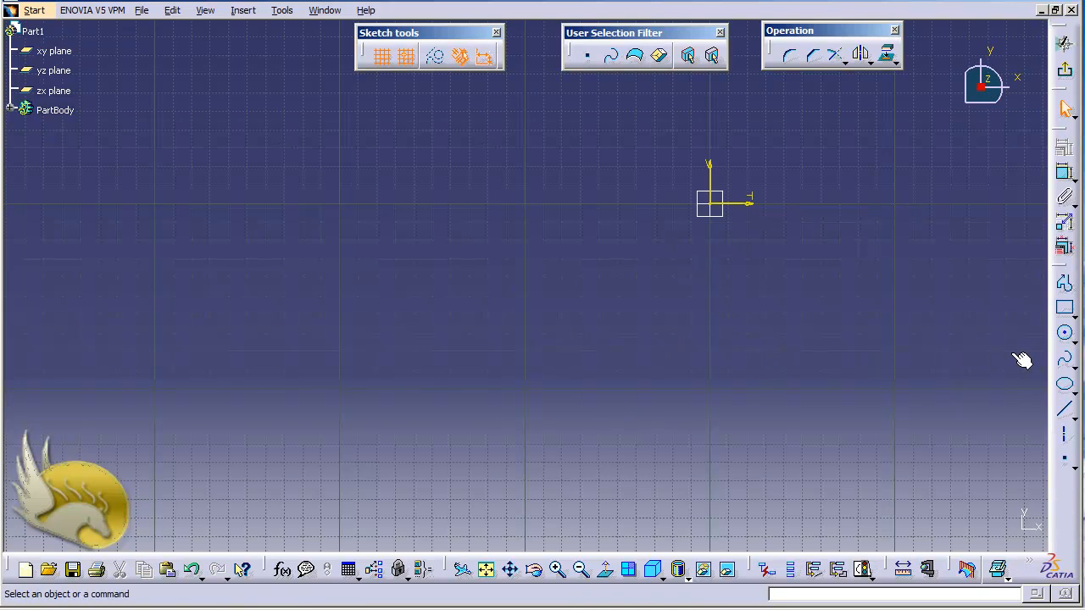
{"action": "left_click", "coordinate": [1064, 332]}
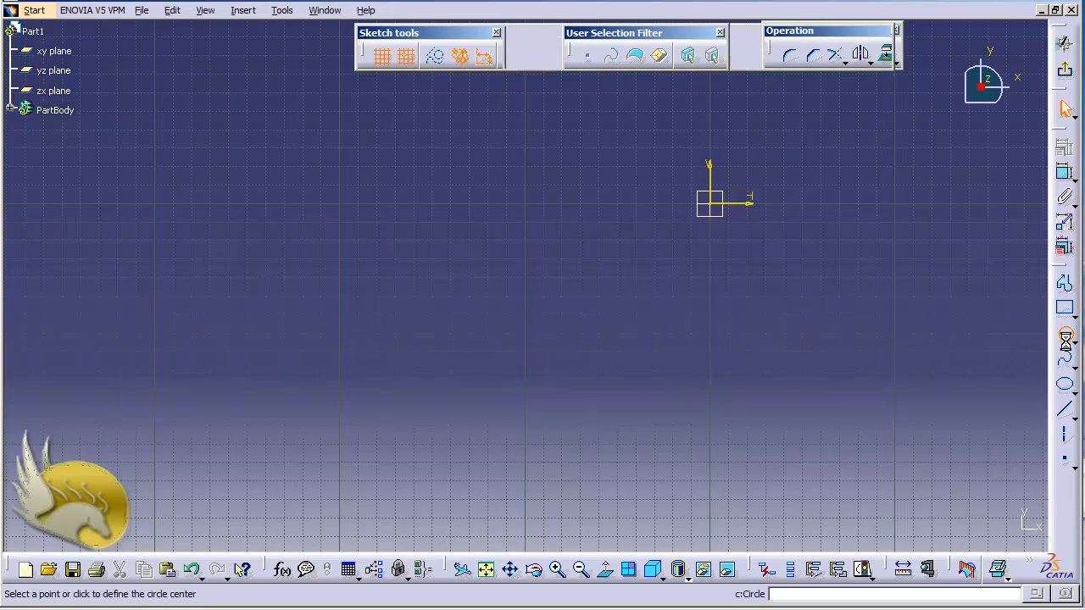
{"action": "left_click", "coordinate": [713, 208]}
{"action": "left_click", "coordinate": [877, 259]}
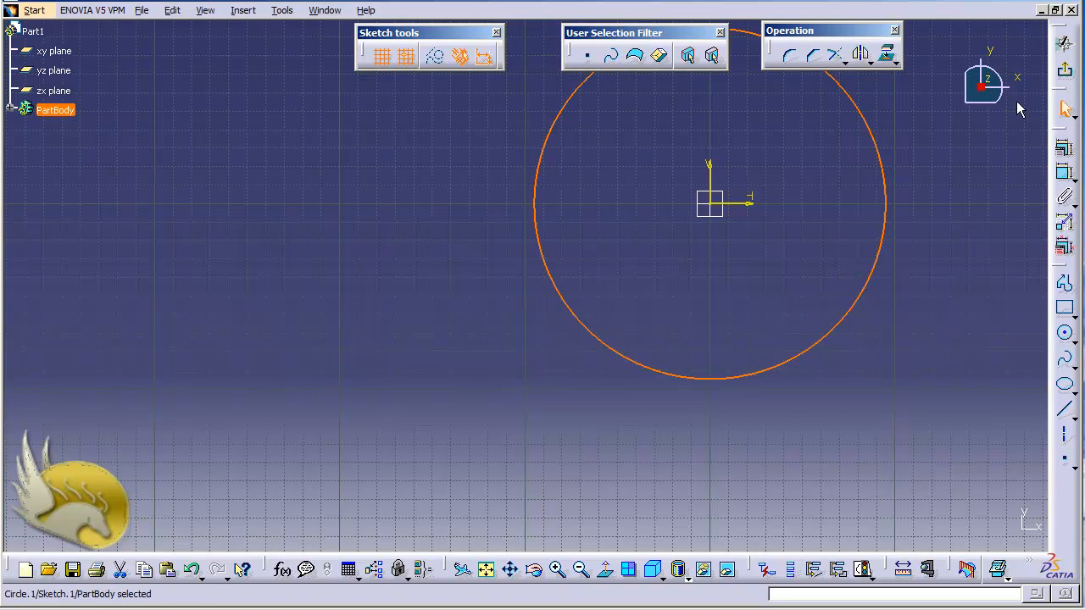
Constrain the circle's radius to 50 mm, expand PartBody in the tree and exit the sketch.
{"action": "left_click", "coordinate": [1064, 172]}
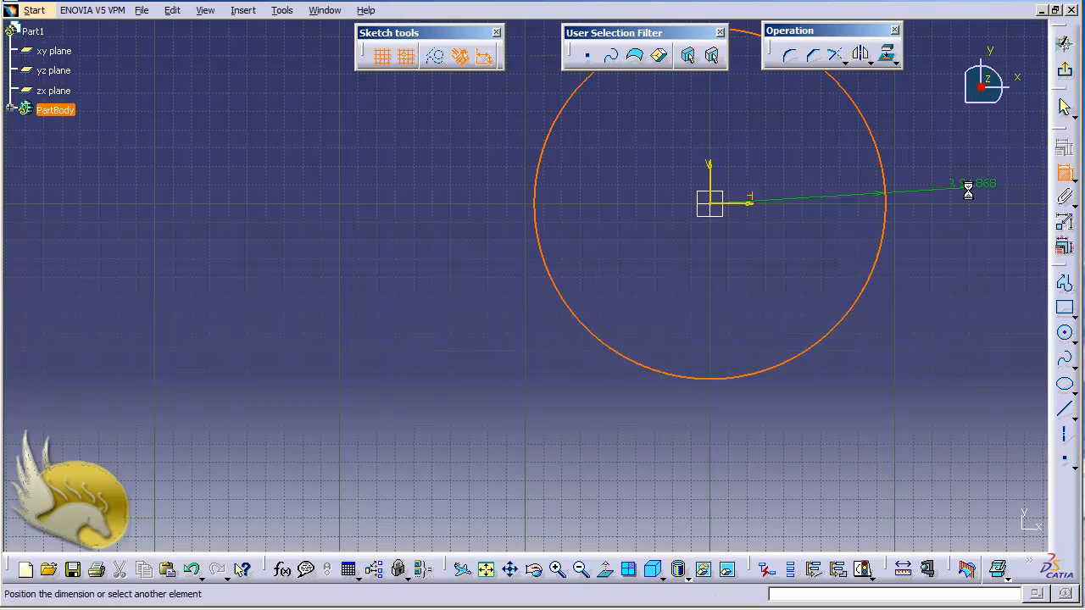
{"action": "left_click", "coordinate": [840, 241]}
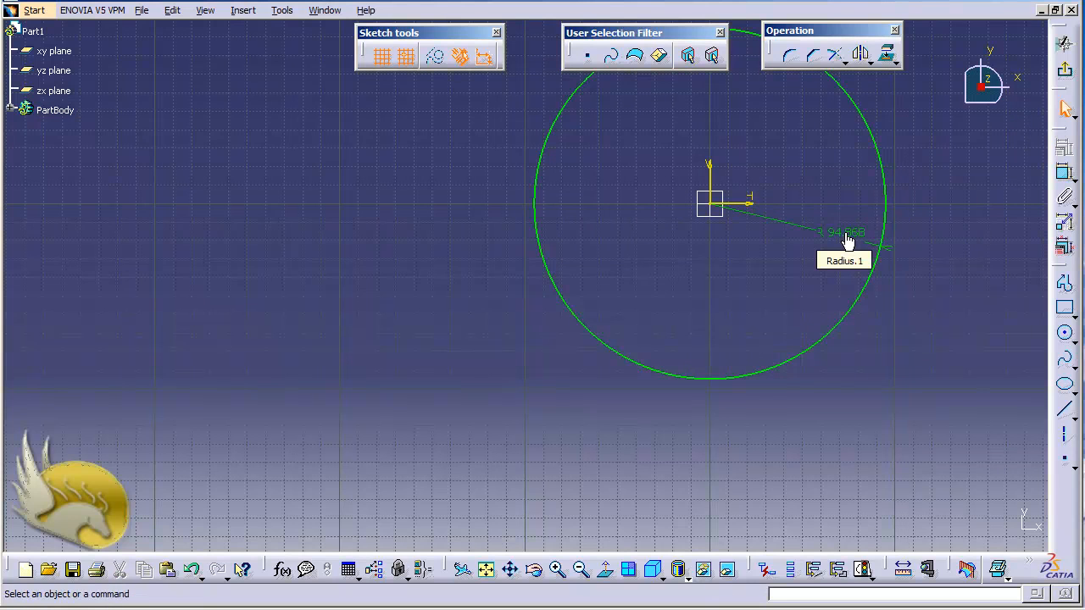
{"action": "double_click", "coordinate": [847, 242]}
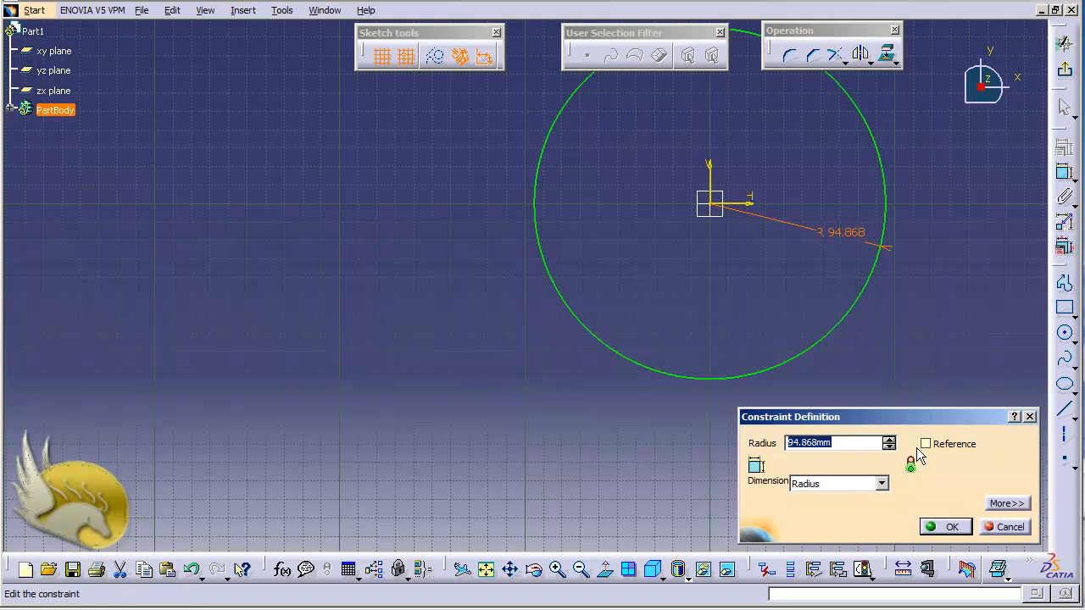
{"action": "type", "text": "50"}
{"action": "left_click", "coordinate": [947, 529]}
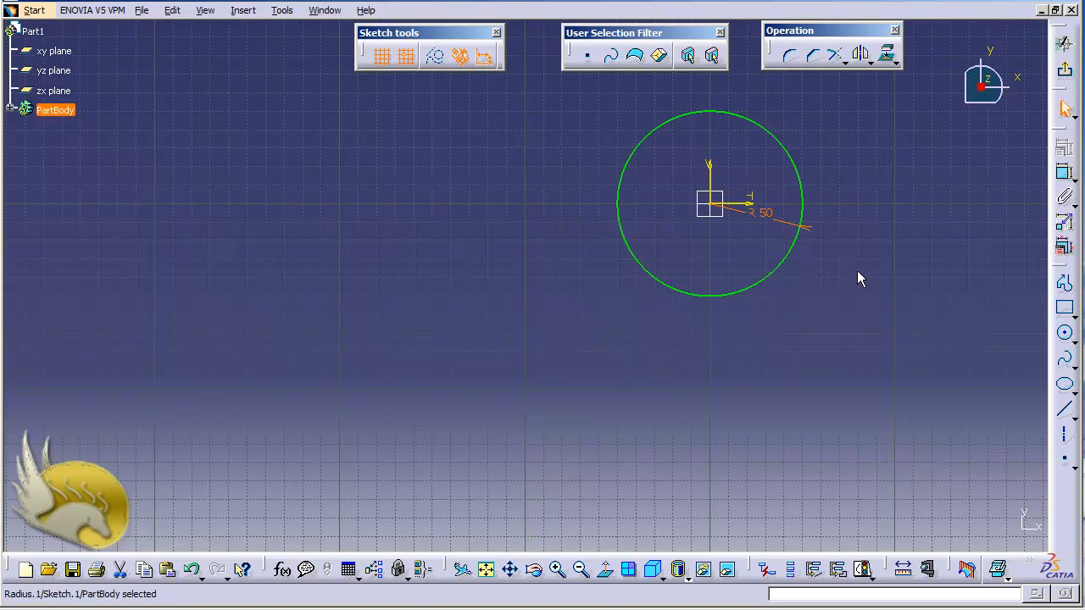
{"action": "left_click", "coordinate": [11, 109]}
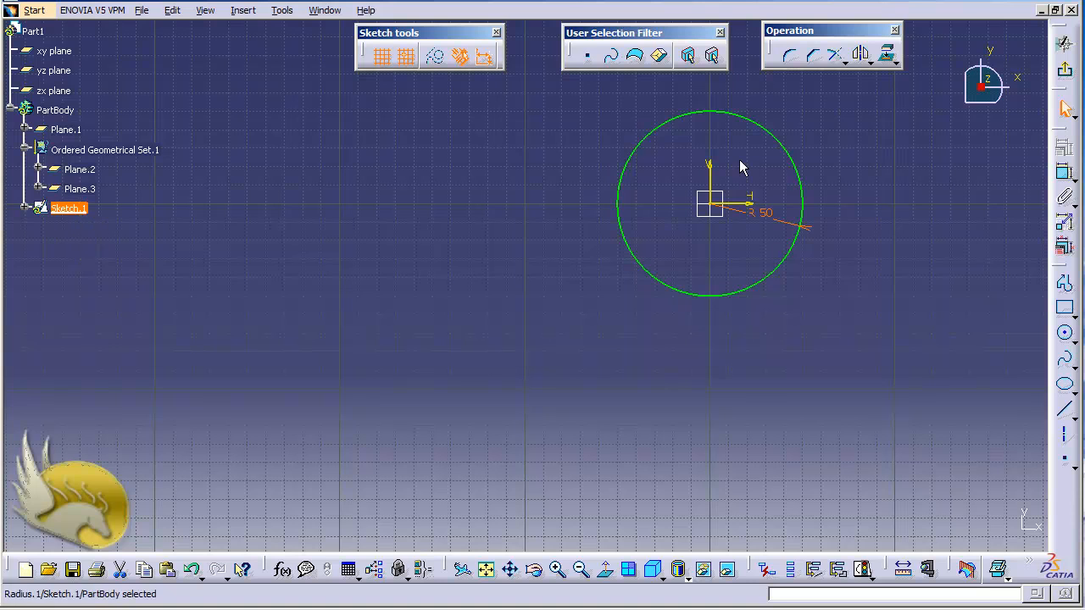
{"action": "left_click", "coordinate": [1066, 74]}
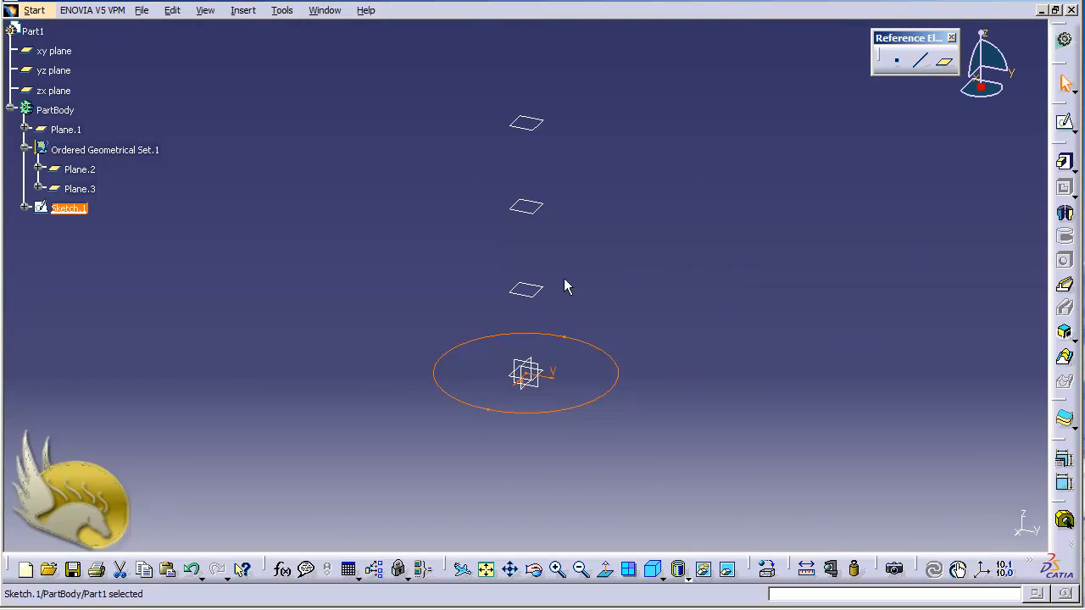
Start a sketch on Plane.1 and draw an origin-centred circle with a radius of about 82 mm.
{"action": "left_click", "coordinate": [551, 296]}
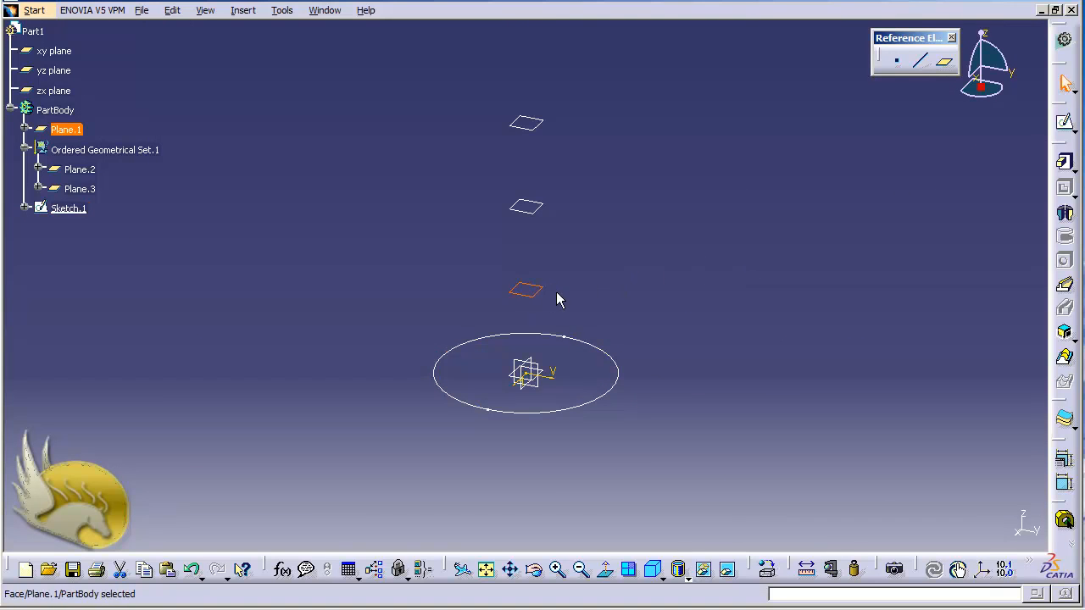
{"action": "left_click", "coordinate": [1063, 122]}
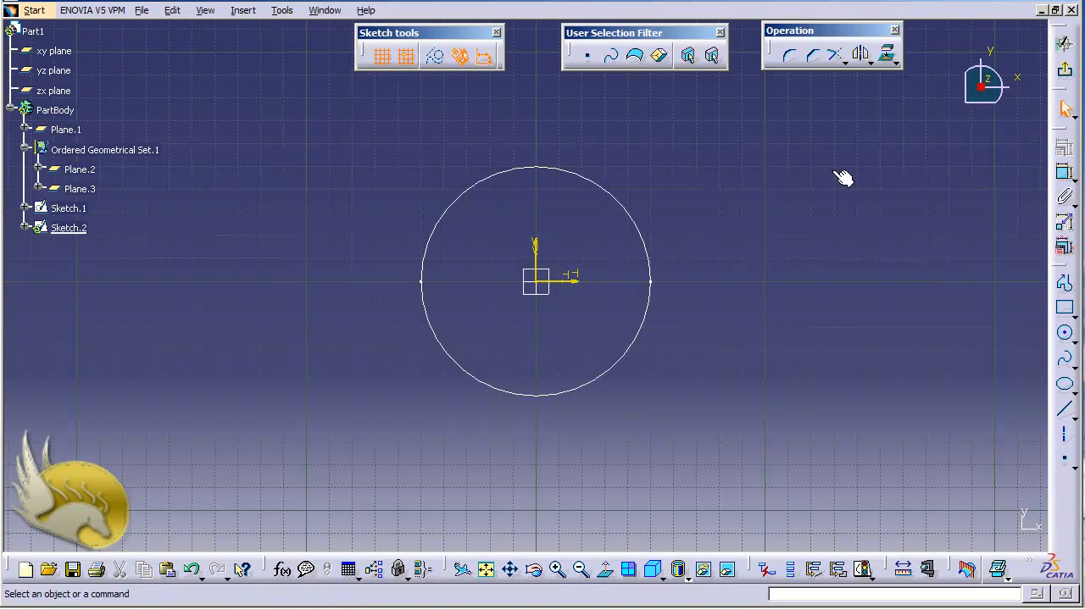
{"action": "left_click", "coordinate": [1064, 333]}
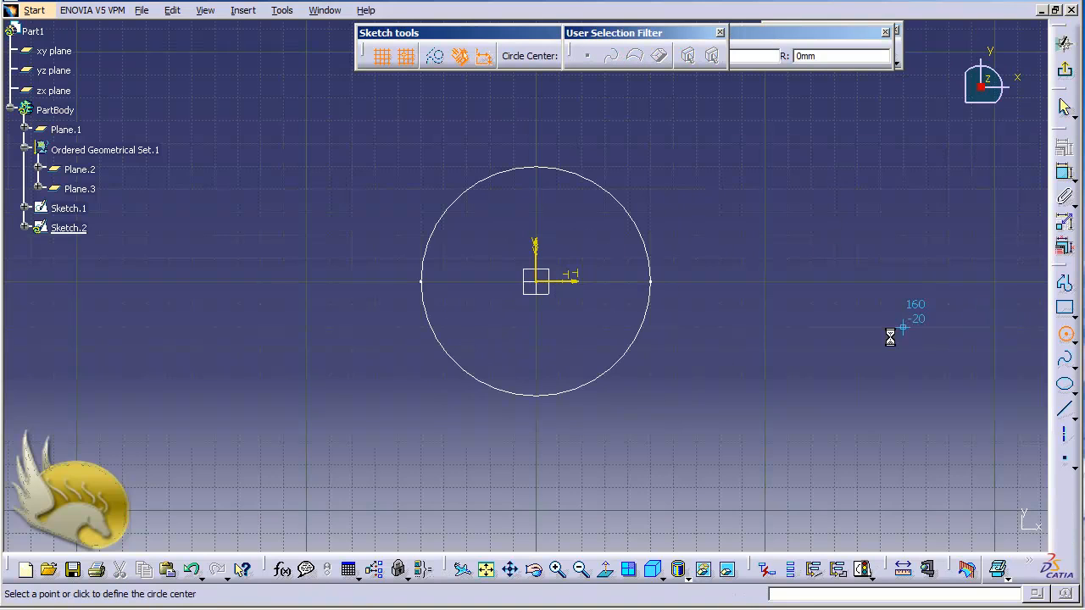
{"action": "left_click", "coordinate": [537, 284]}
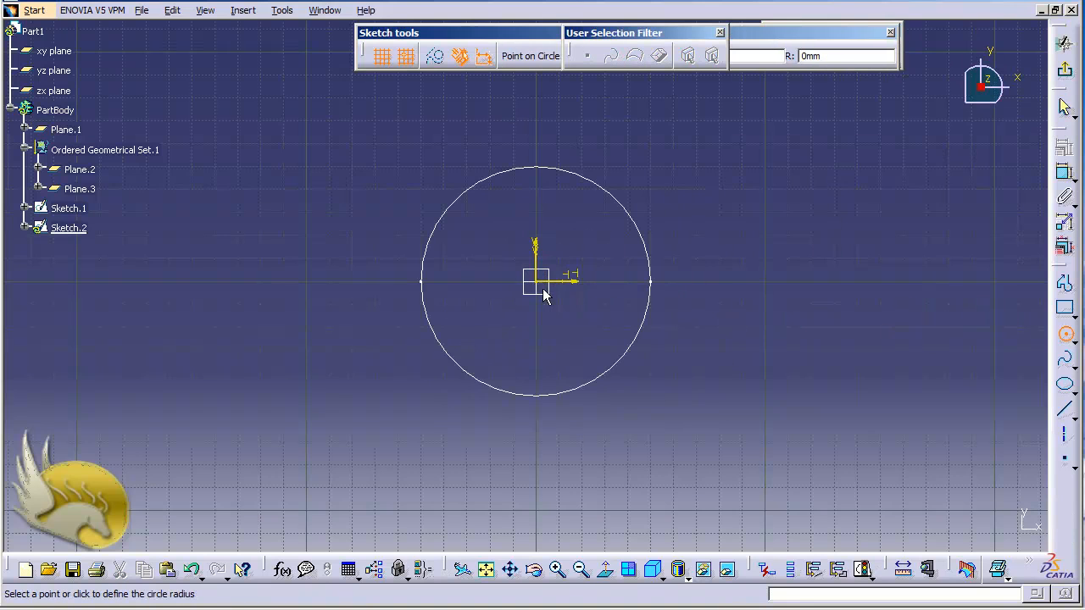
{"action": "left_click", "coordinate": [720, 342]}
Constrain the radius of the circle on Plane.1 to 80 mm and exit the sketch.
{"action": "left_click", "coordinate": [1064, 172]}
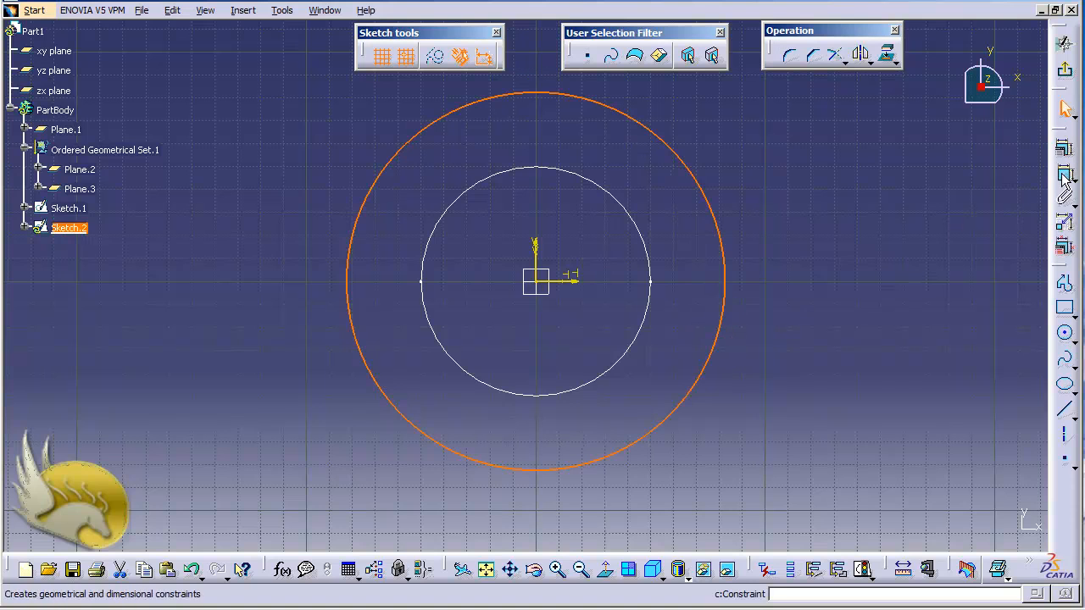
{"action": "left_click", "coordinate": [724, 281]}
{"action": "left_click", "coordinate": [697, 320]}
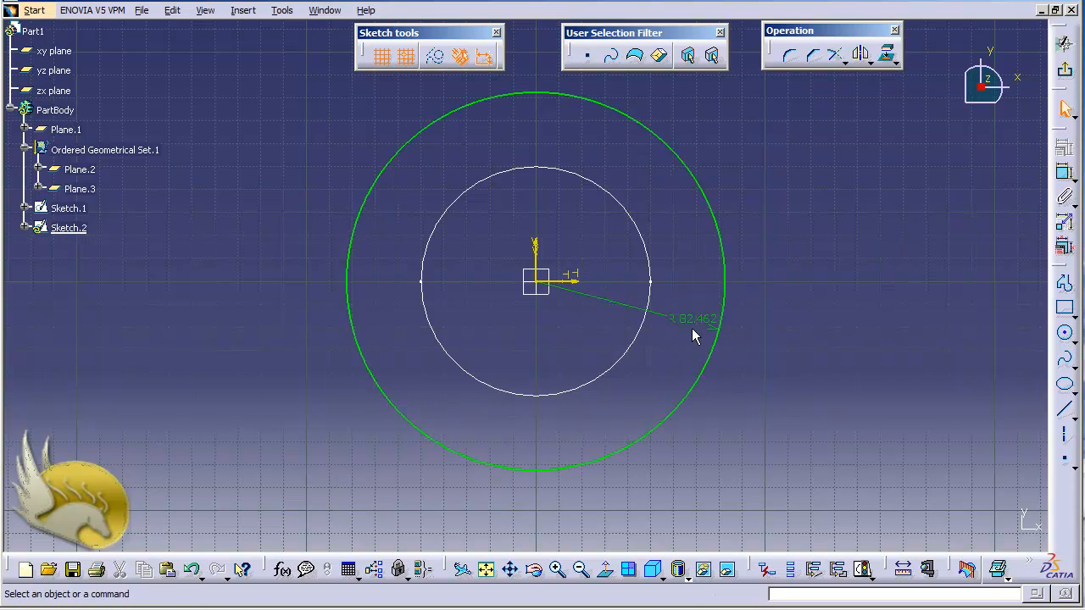
{"action": "left_click", "coordinate": [688, 327]}
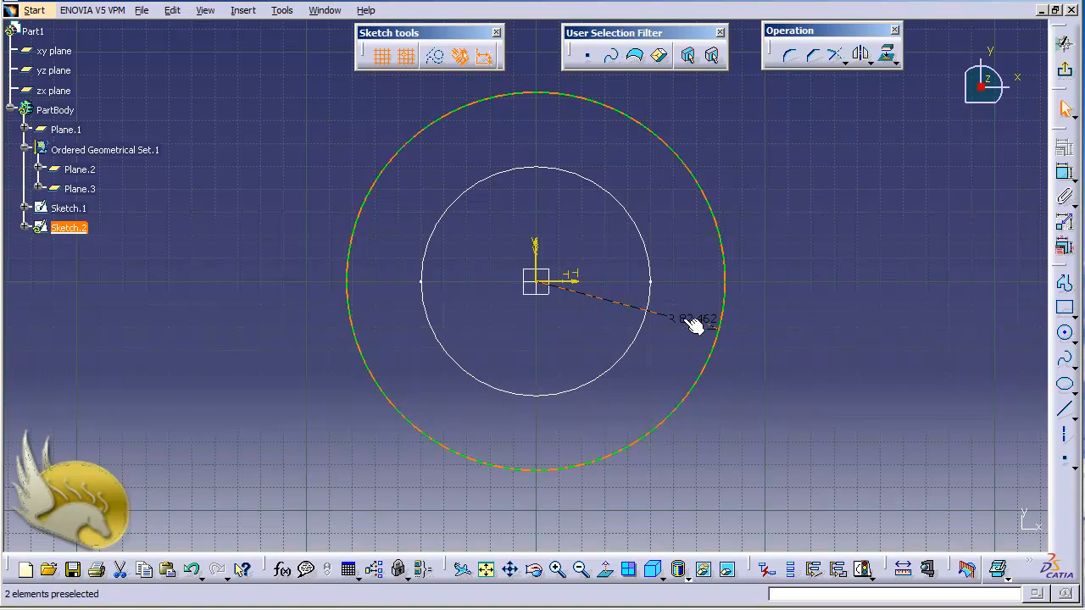
{"action": "double_click", "coordinate": [693, 325]}
{"action": "type", "text": "80"}
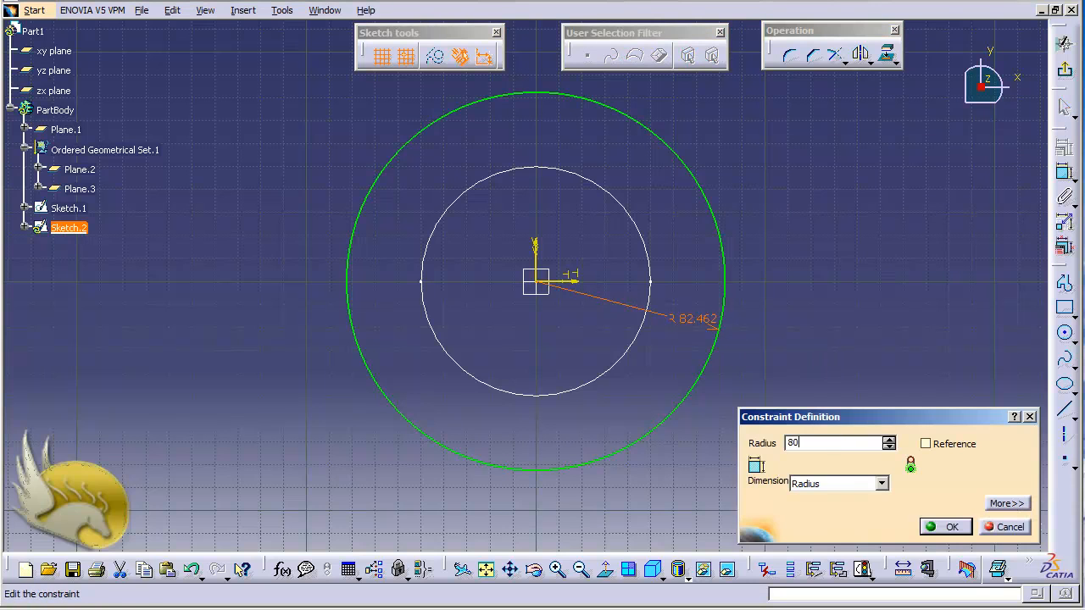
{"action": "key", "text": "Return"}
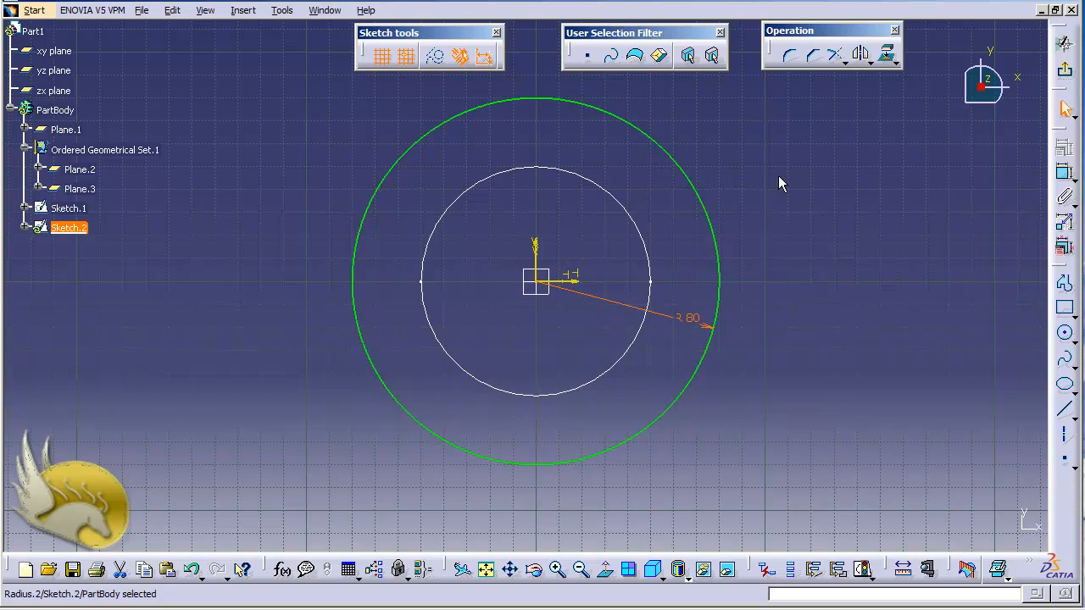
{"action": "left_click", "coordinate": [1064, 70]}
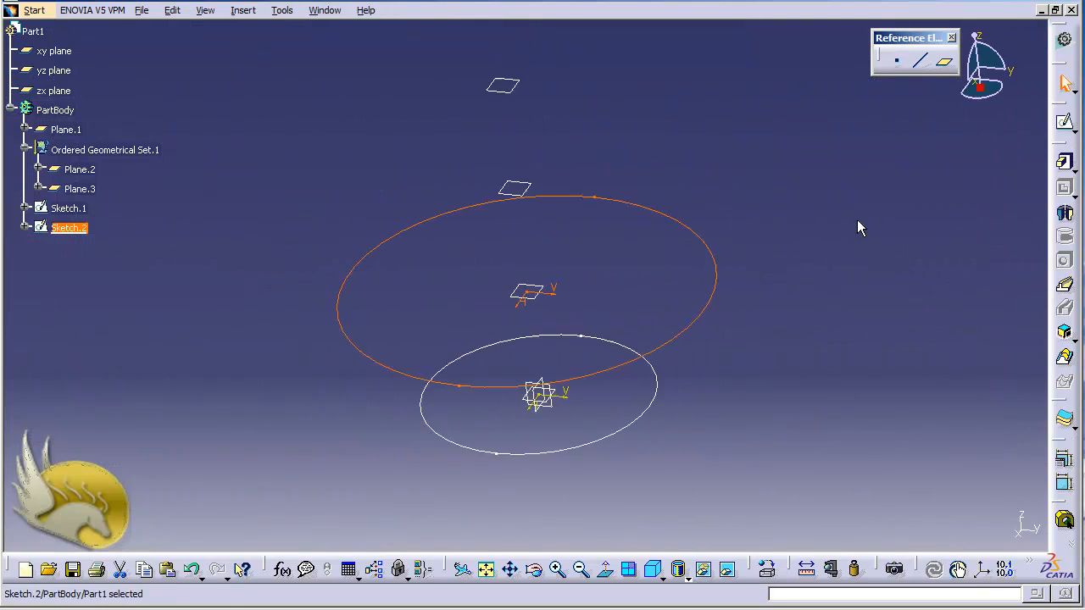
Start a sketch on Plane.2 and draw an origin-centred circle with a radius of about 30 mm.
{"action": "left_click", "coordinate": [540, 190]}
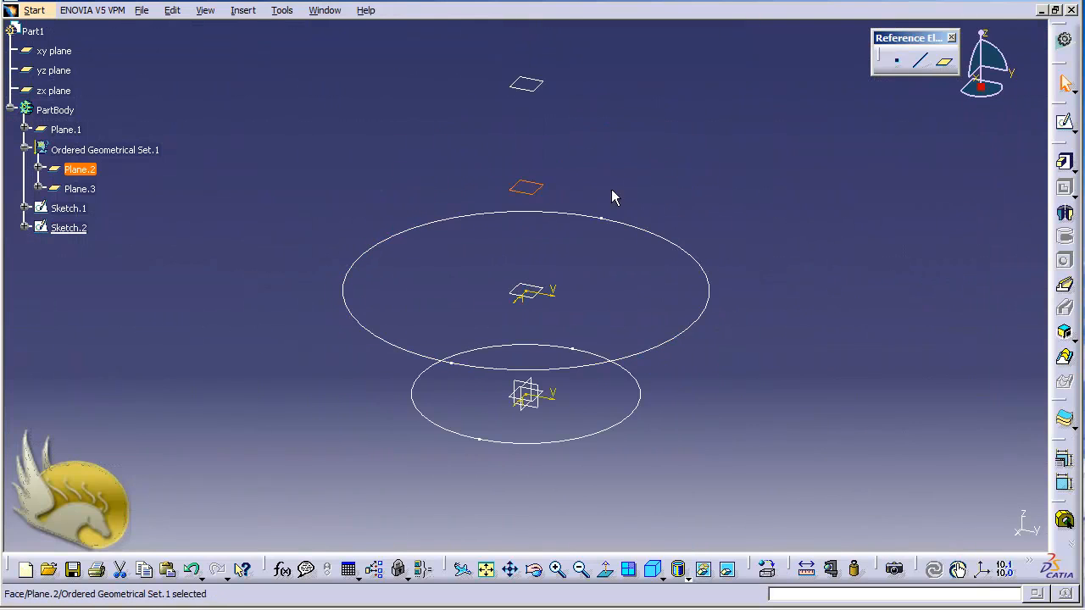
{"action": "left_click", "coordinate": [1064, 121]}
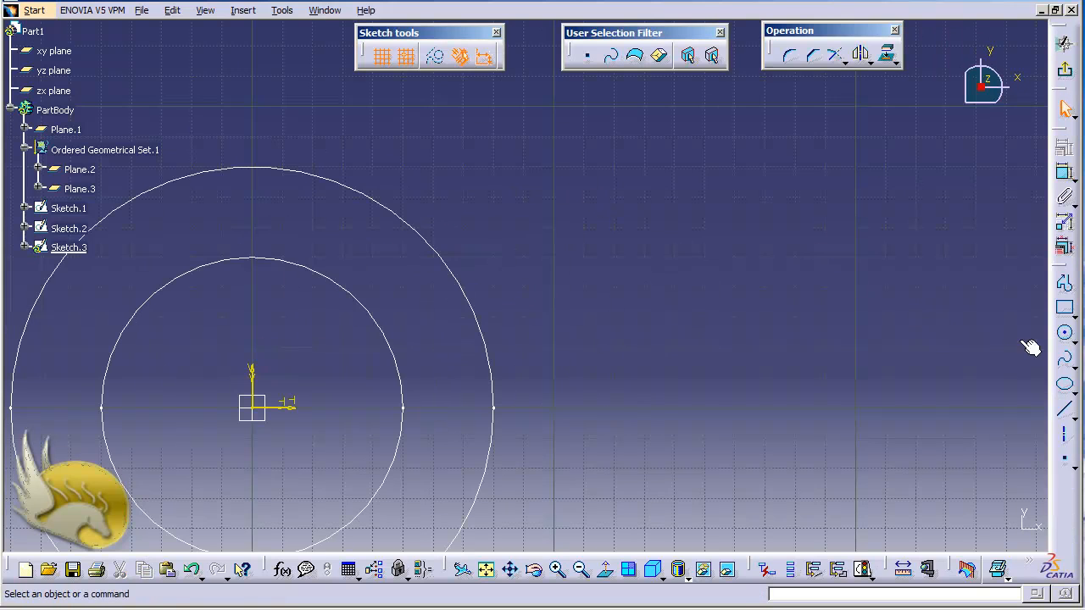
{"action": "left_click", "coordinate": [1064, 332]}
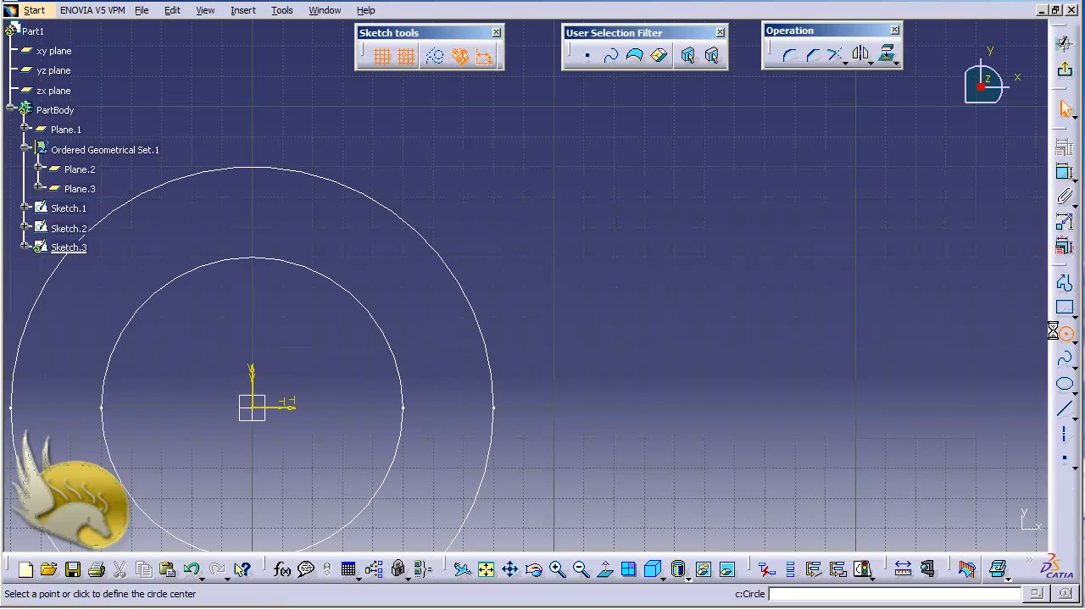
{"action": "left_click", "coordinate": [253, 408]}
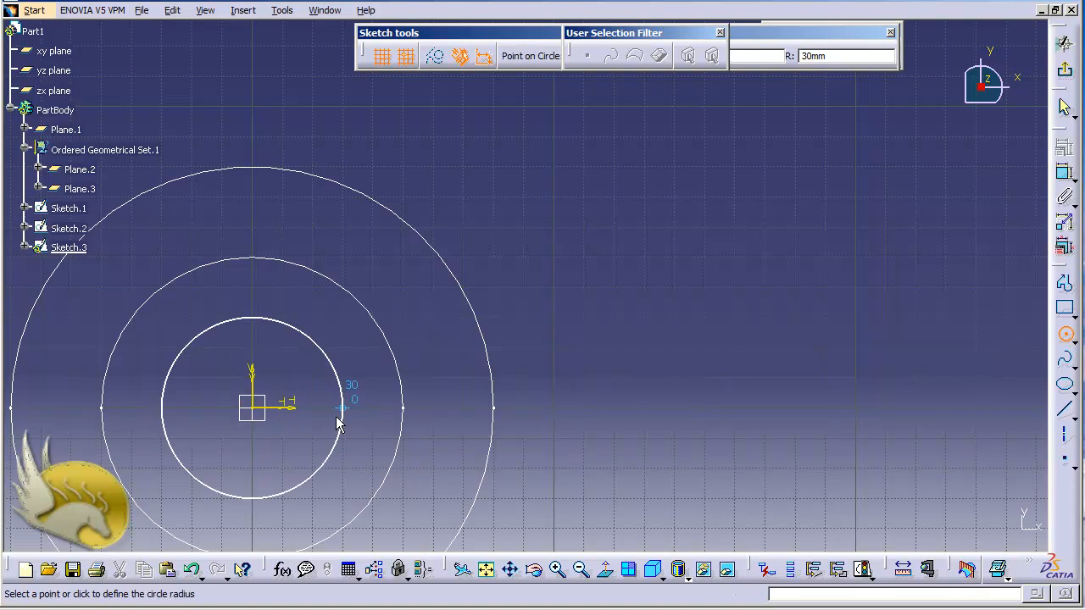
{"action": "left_click", "coordinate": [336, 422]}
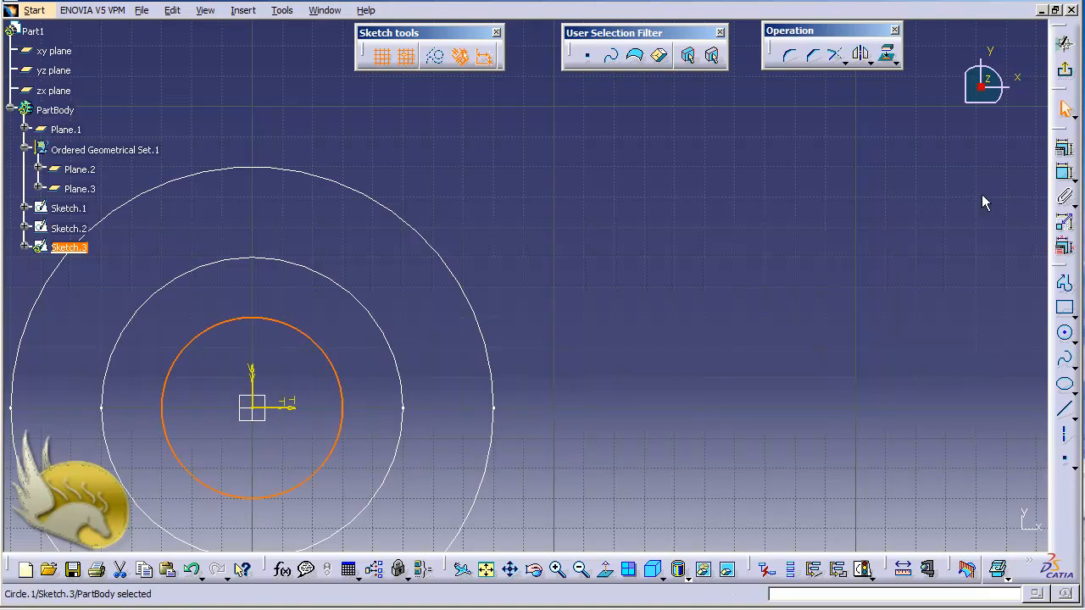
Constrain the radius of the circle on Plane.2 to 40 mm and exit the sketch.
{"action": "left_click", "coordinate": [1064, 172]}
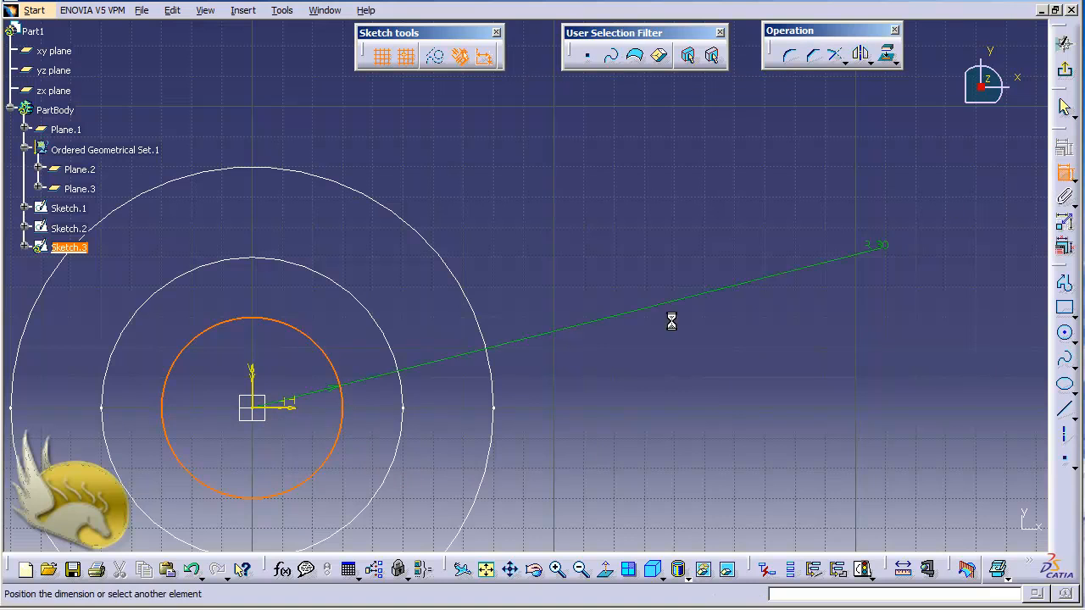
{"action": "left_click", "coordinate": [339, 415]}
{"action": "double_click", "coordinate": [328, 412]}
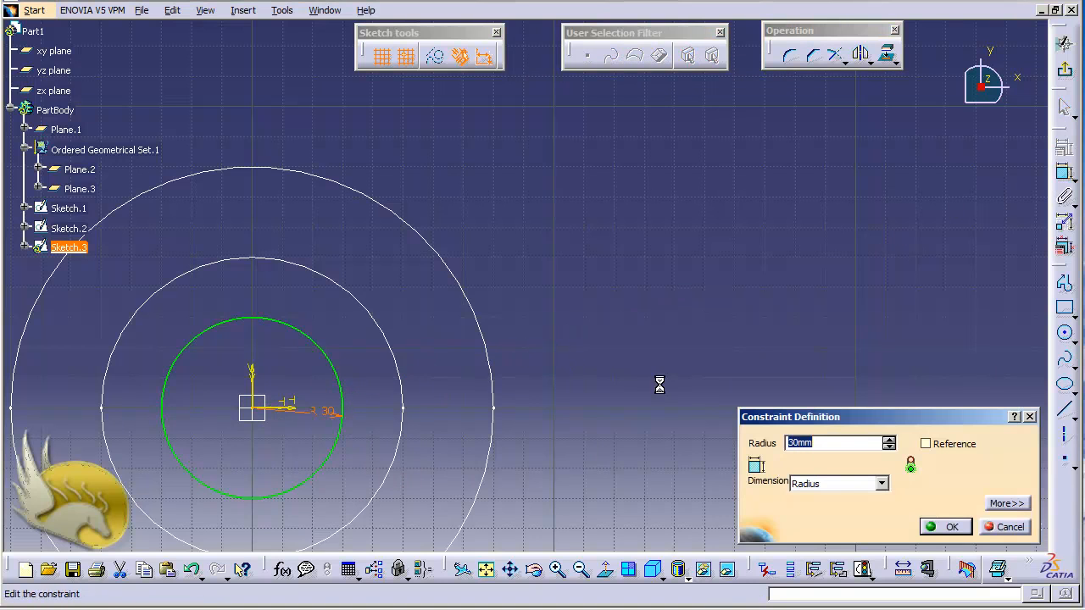
{"action": "type", "text": "40"}
{"action": "key", "text": "Return"}
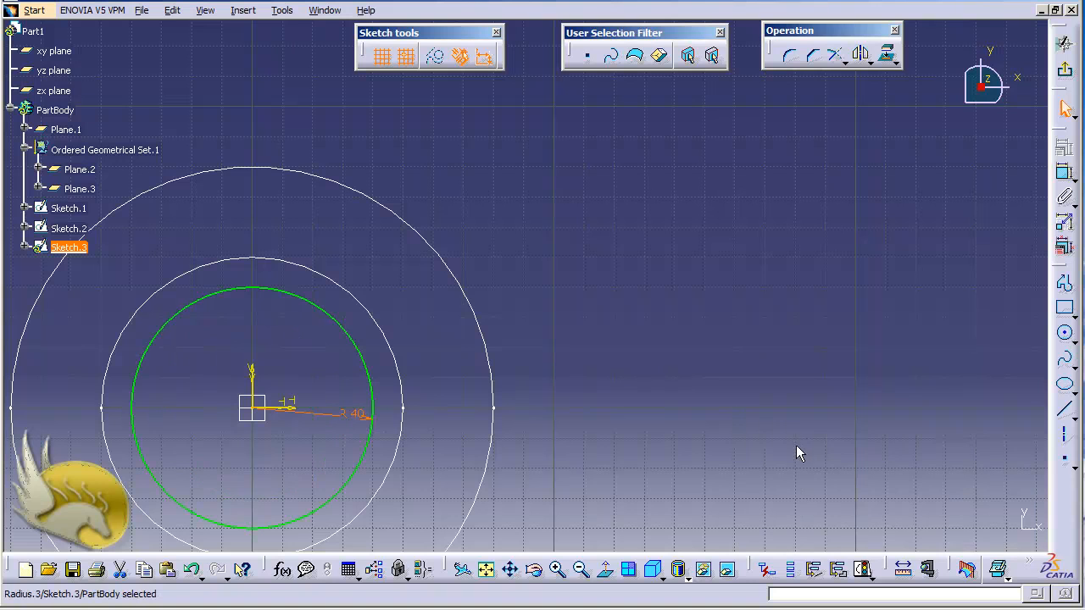
{"action": "left_click", "coordinate": [1064, 44]}
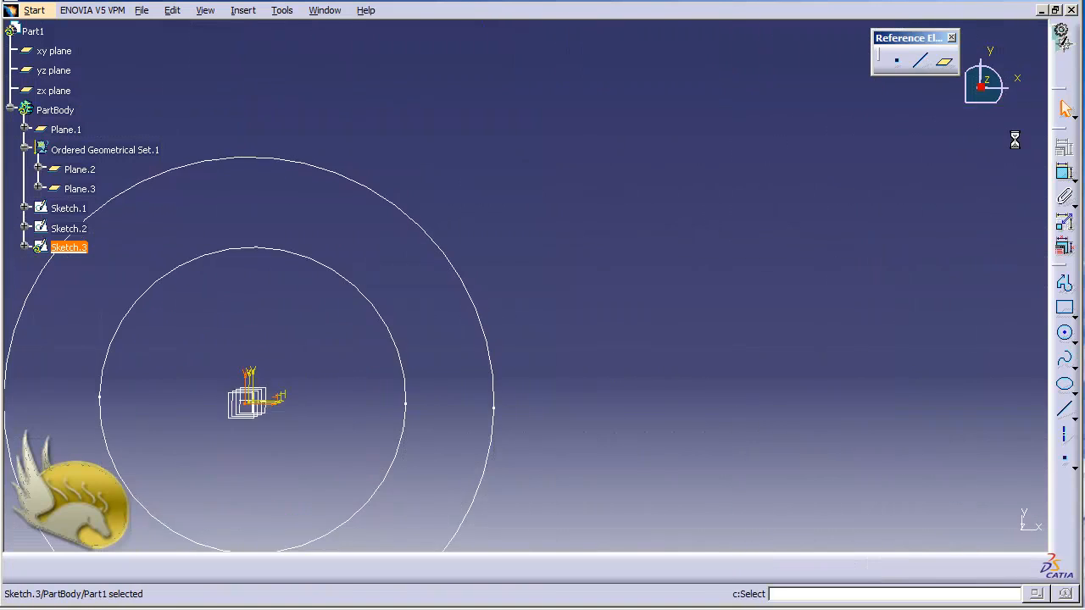
Start a sketch on Plane.3 and draw an origin-centred circle with a radius of about 20 mm.
{"action": "left_click", "coordinate": [539, 29]}
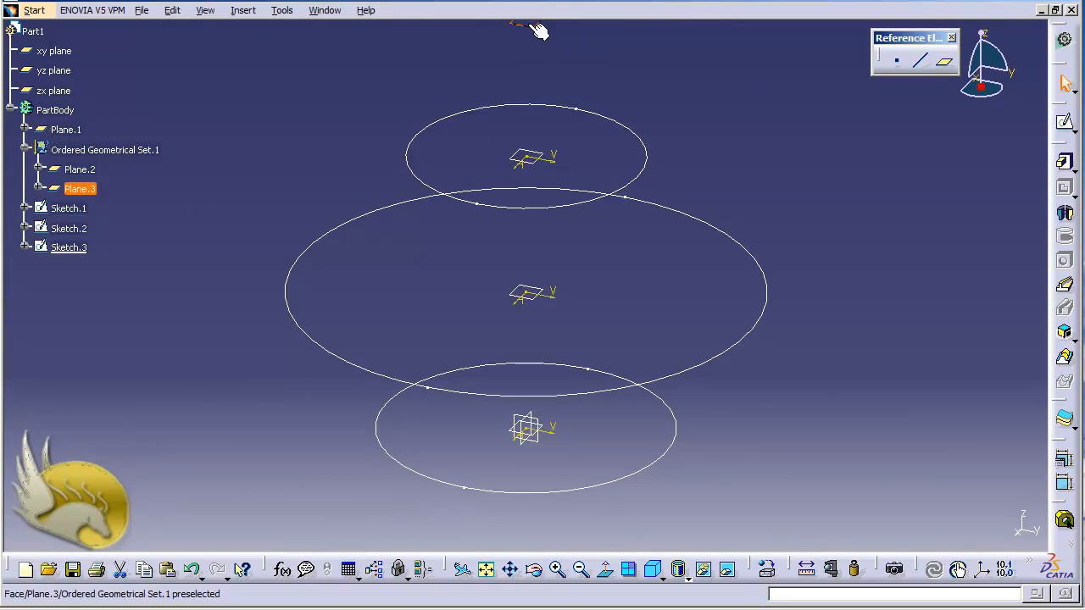
{"action": "left_click", "coordinate": [1065, 122]}
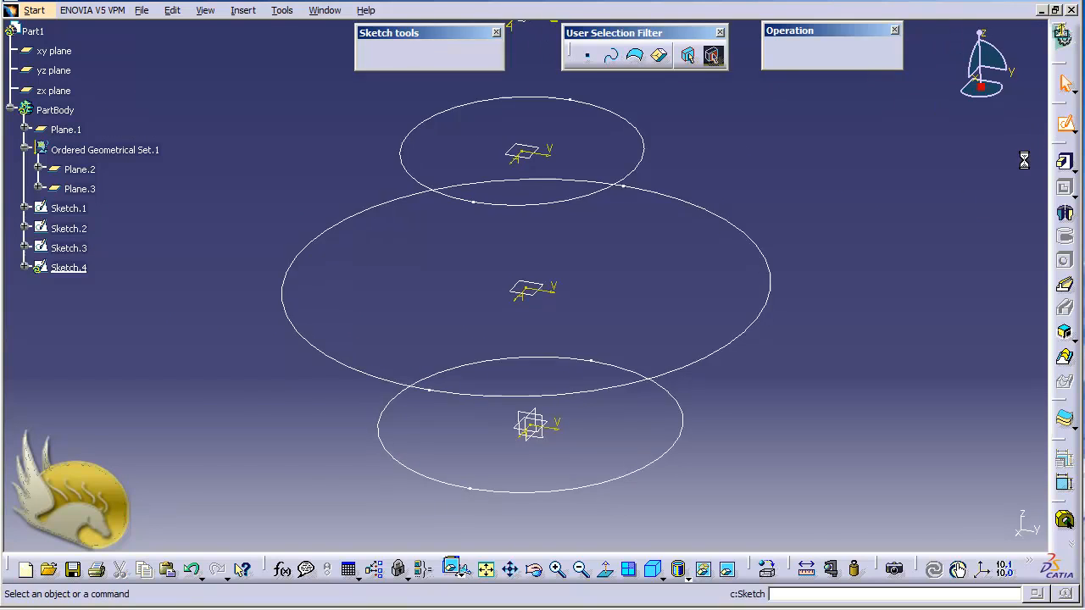
{"action": "left_click", "coordinate": [485, 570]}
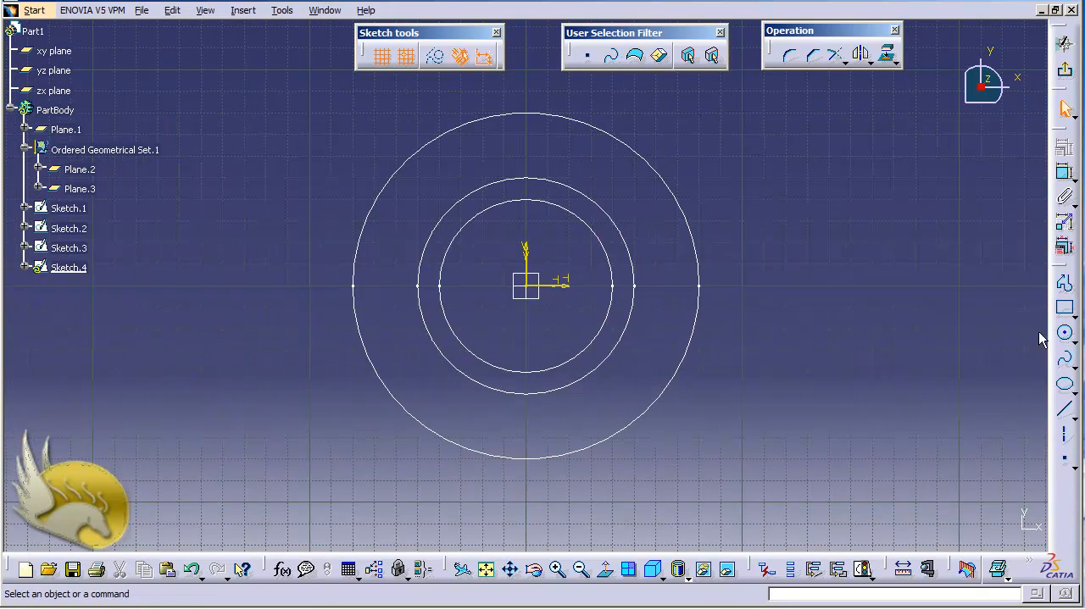
{"action": "left_click", "coordinate": [1064, 333]}
{"action": "left_click", "coordinate": [527, 286]}
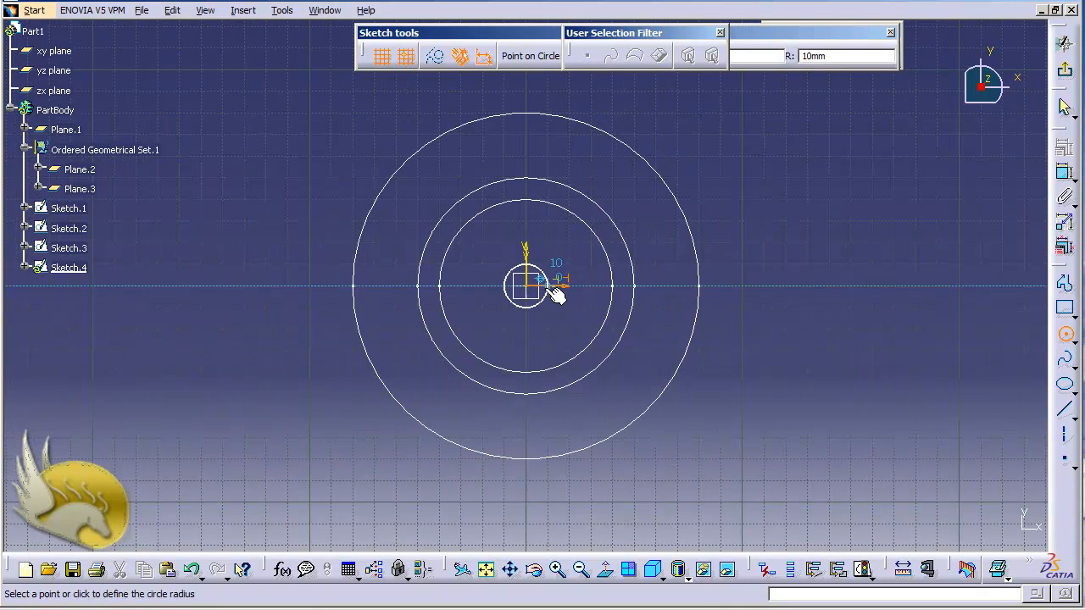
{"action": "left_click", "coordinate": [565, 295]}
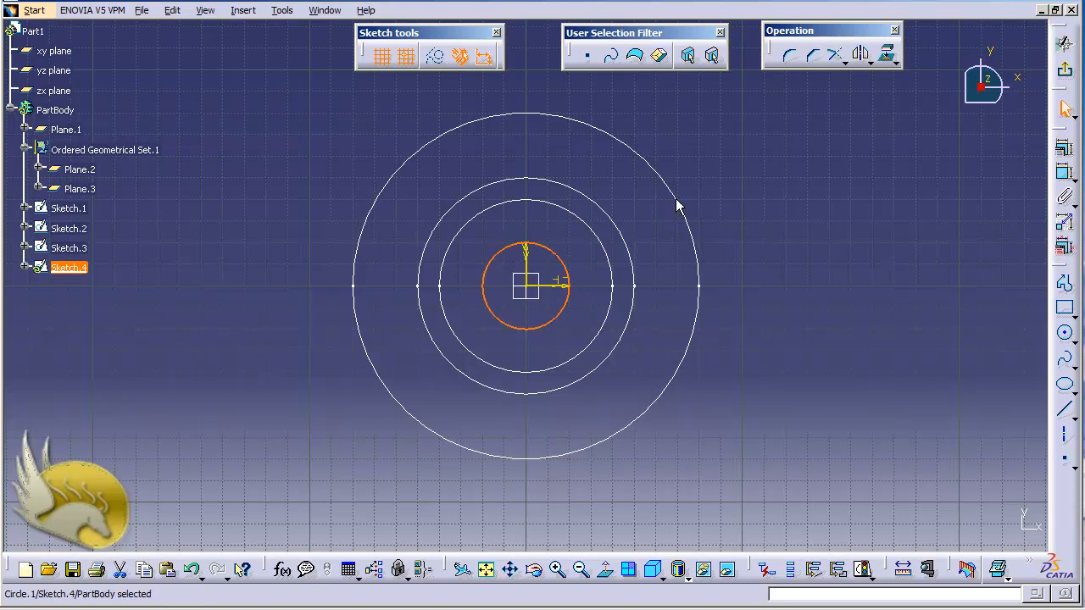
Add a radius dimension to the circle on Plane.3 and exit the sketch.
{"action": "left_click", "coordinate": [1065, 246]}
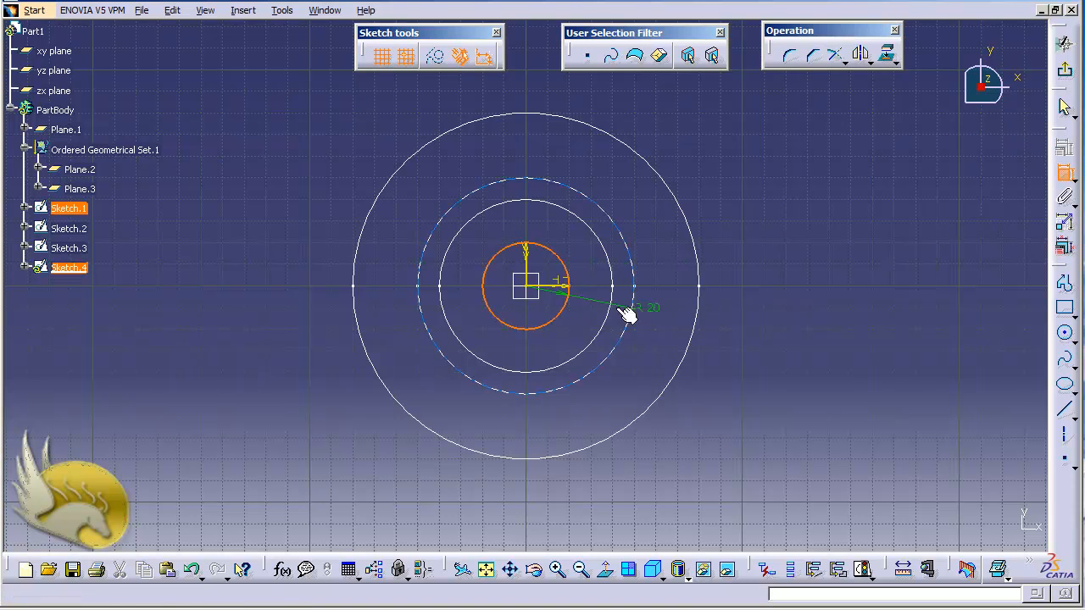
{"action": "left_click", "coordinate": [578, 316]}
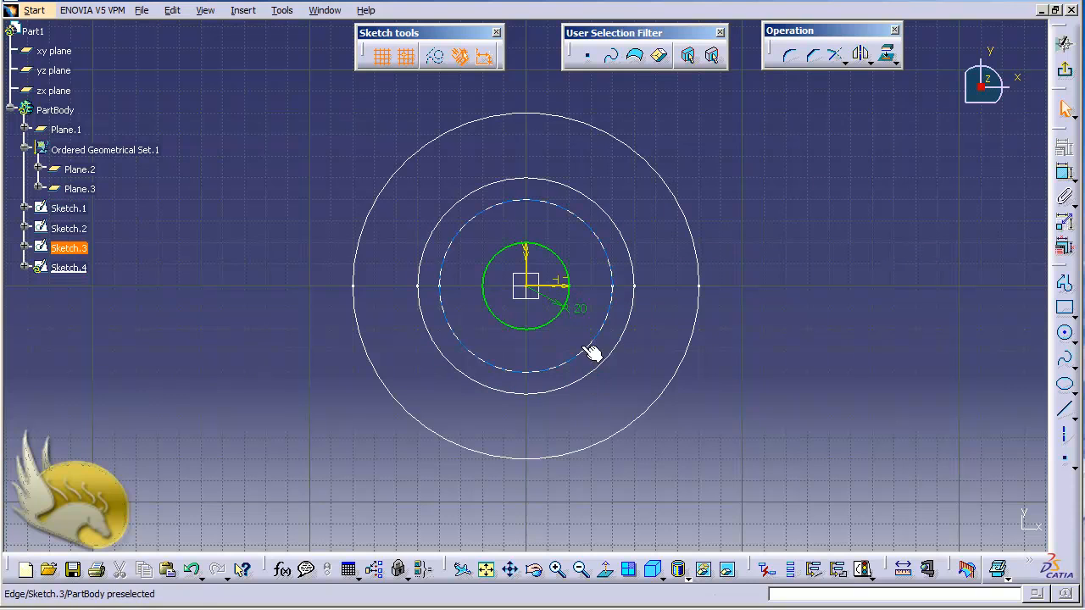
{"action": "left_click", "coordinate": [1064, 44]}
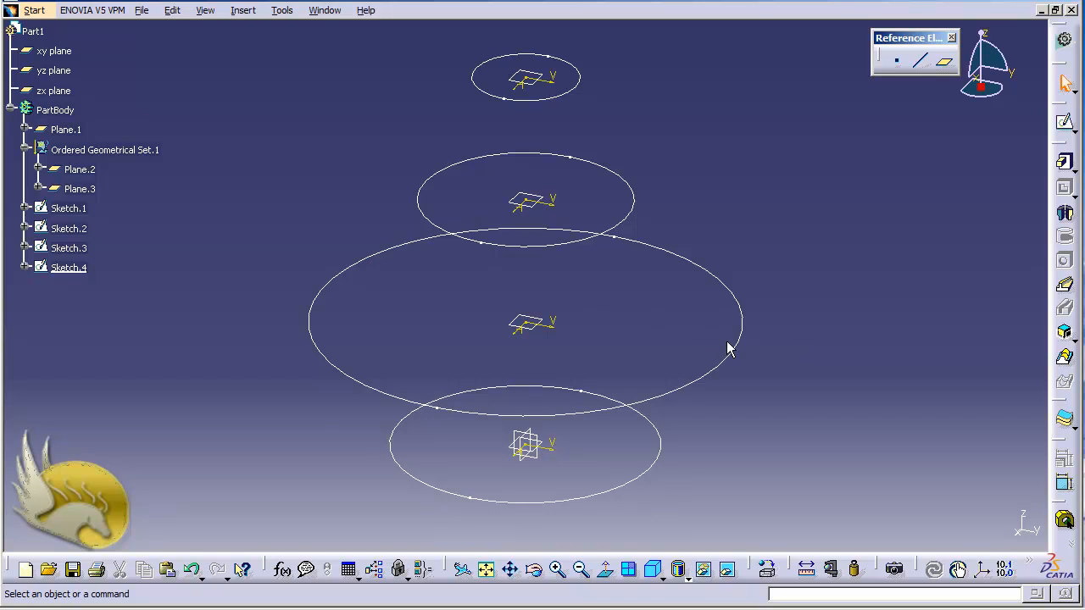
Try a multi-sections solid through Sketch.4, Sketch.3, Sketch.2 and Sketch.1, preview its shape and discard it.
{"action": "left_click", "coordinate": [1064, 357]}
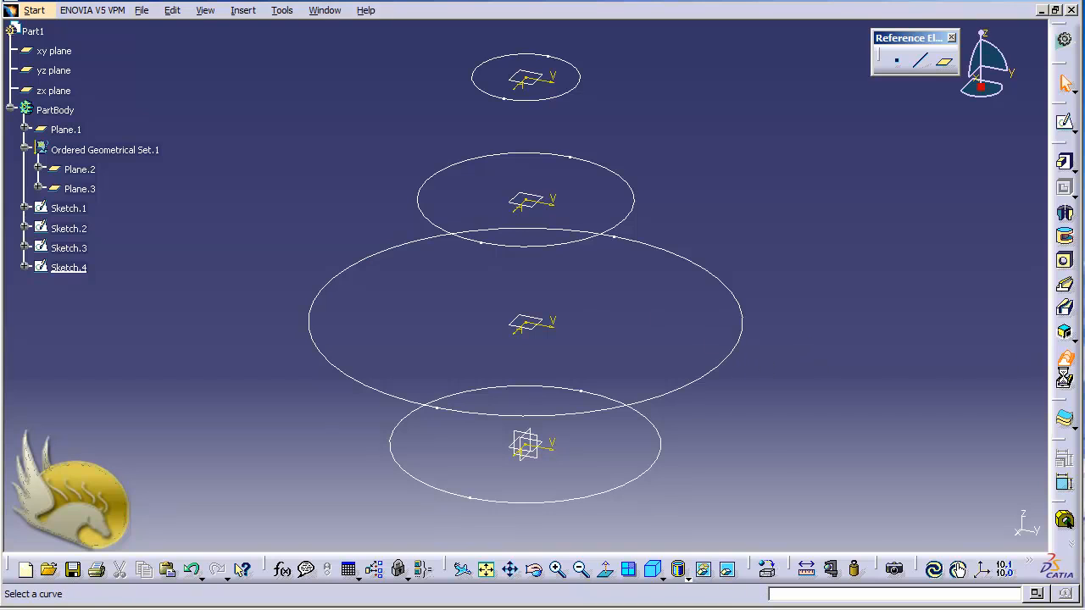
{"action": "left_click", "coordinate": [562, 99]}
{"action": "left_click", "coordinate": [561, 159]}
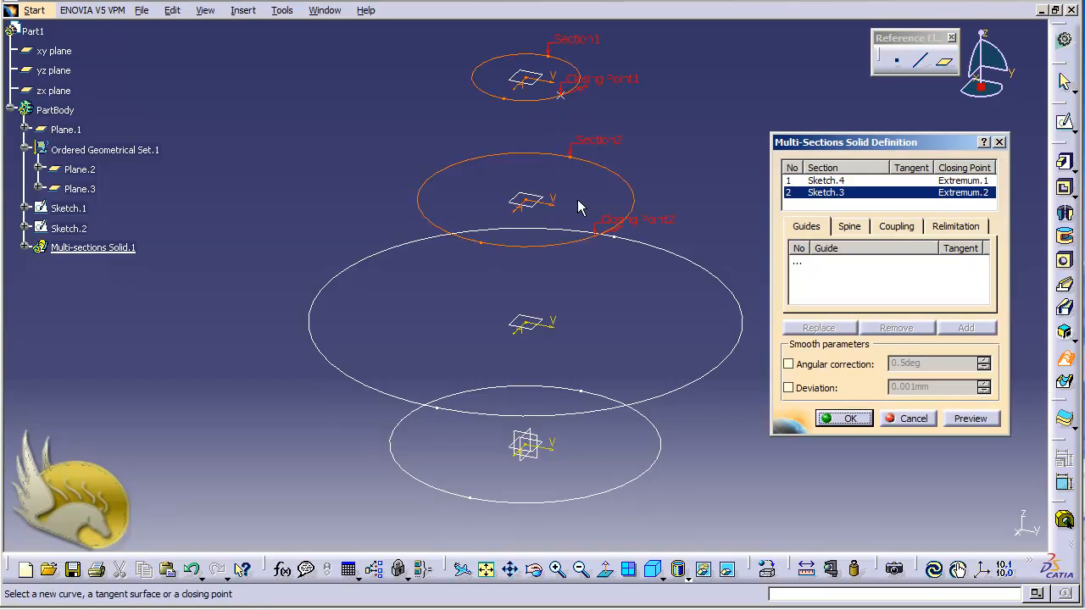
{"action": "left_click", "coordinate": [657, 248]}
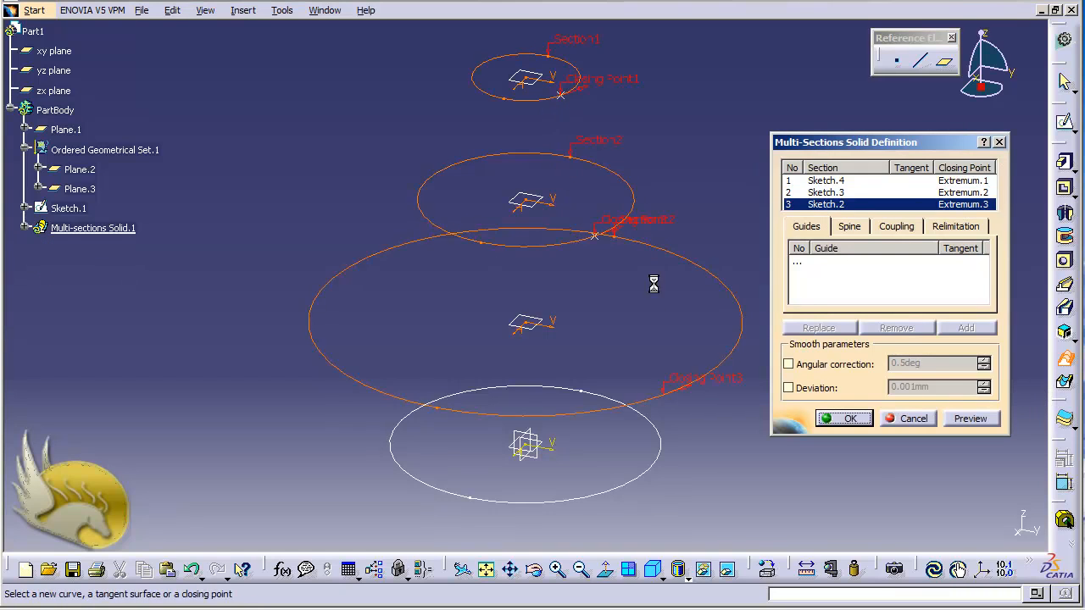
{"action": "left_click", "coordinate": [656, 431]}
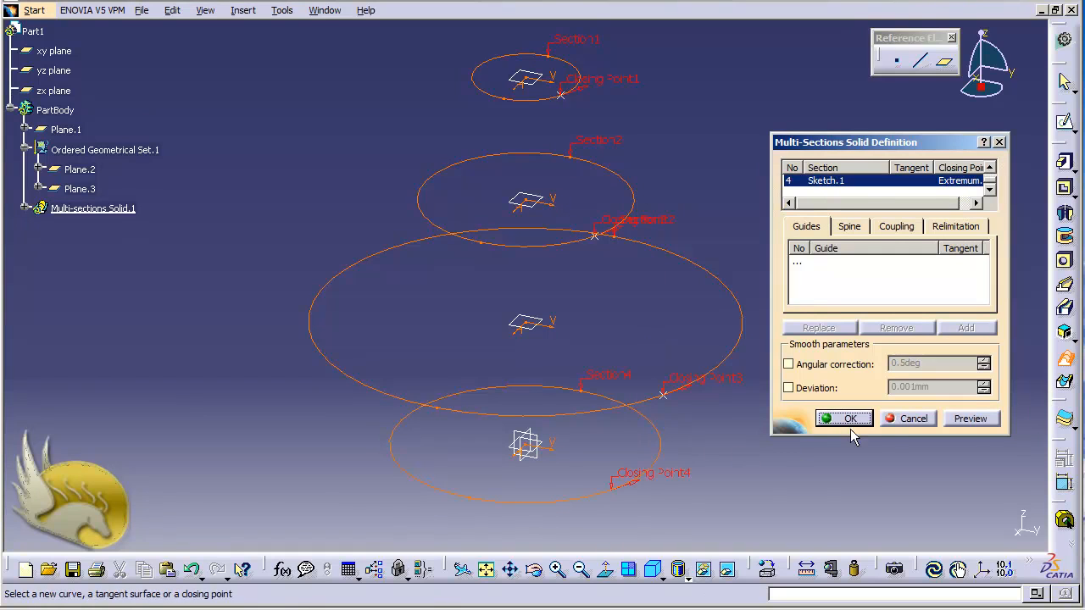
{"action": "left_click", "coordinate": [966, 417]}
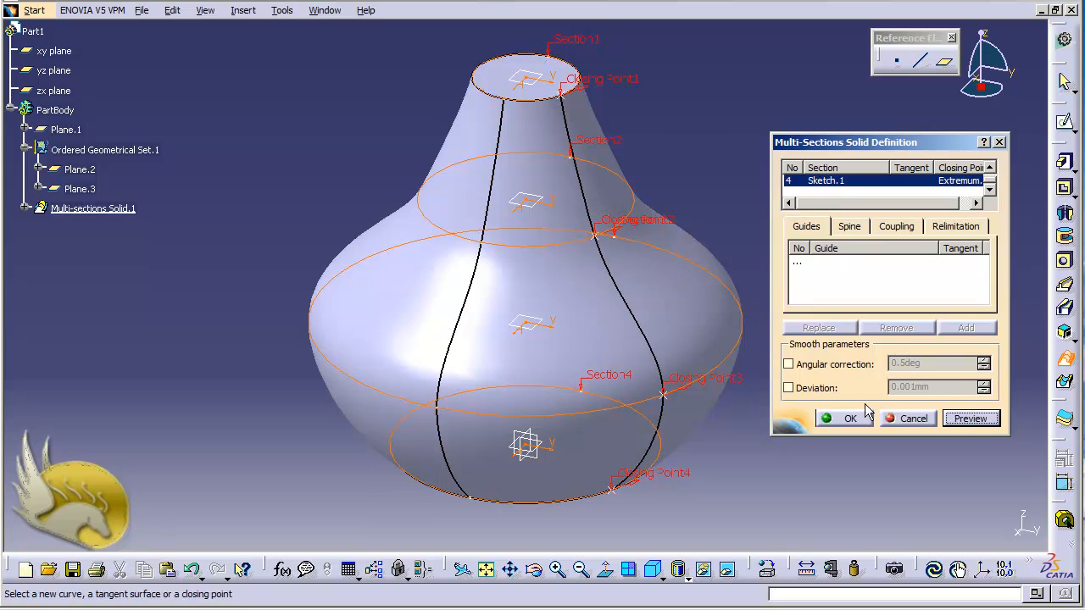
{"action": "left_click", "coordinate": [901, 419]}
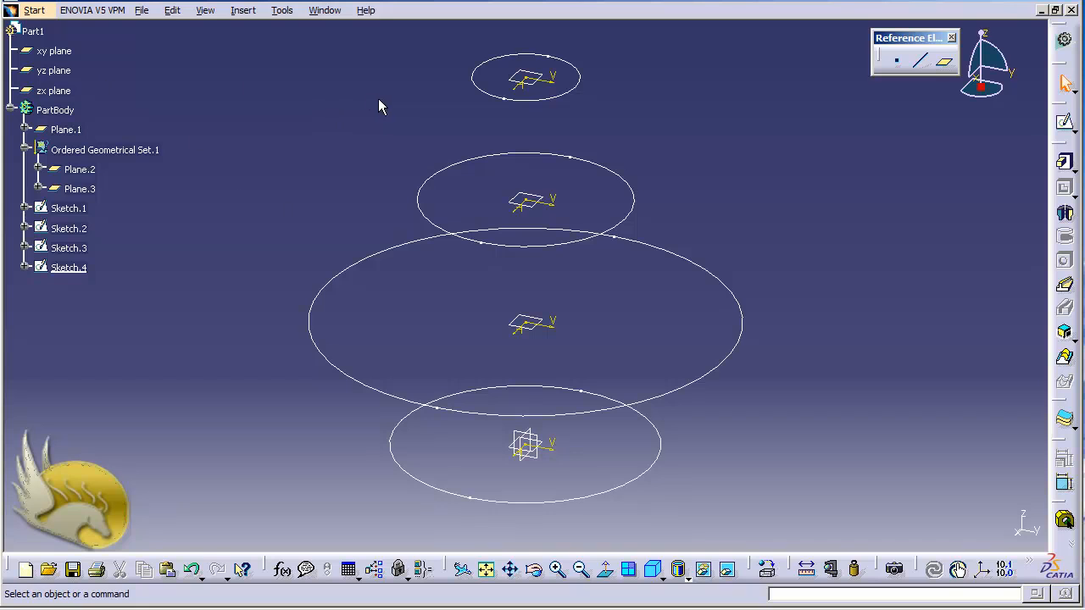
Start a sketch on the yz plane and close the User Selection Filter toolbar.
{"action": "left_click", "coordinate": [72, 73]}
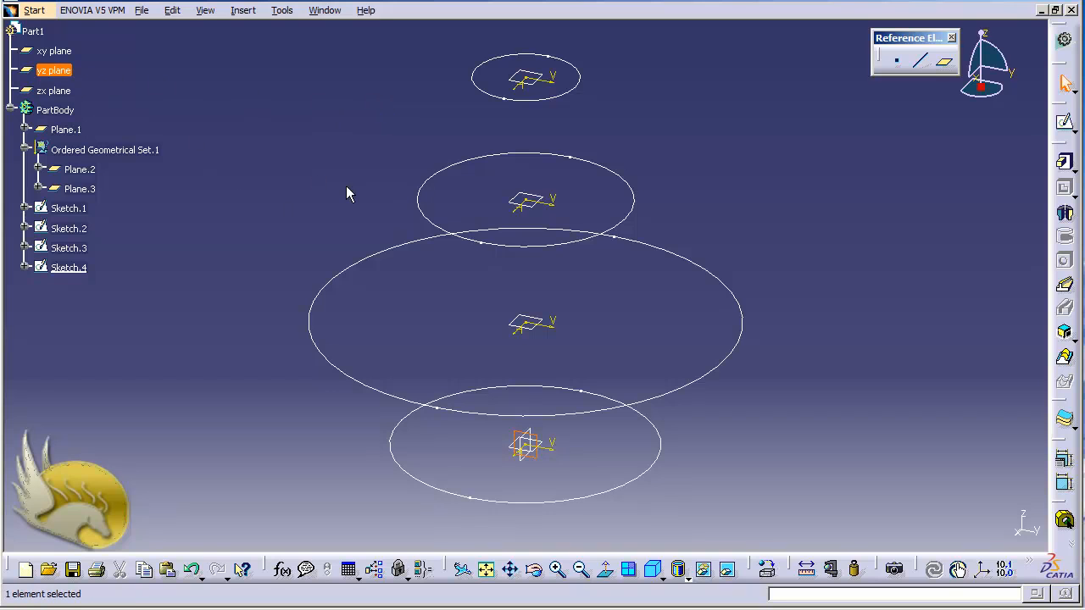
{"action": "left_click", "coordinate": [1064, 123]}
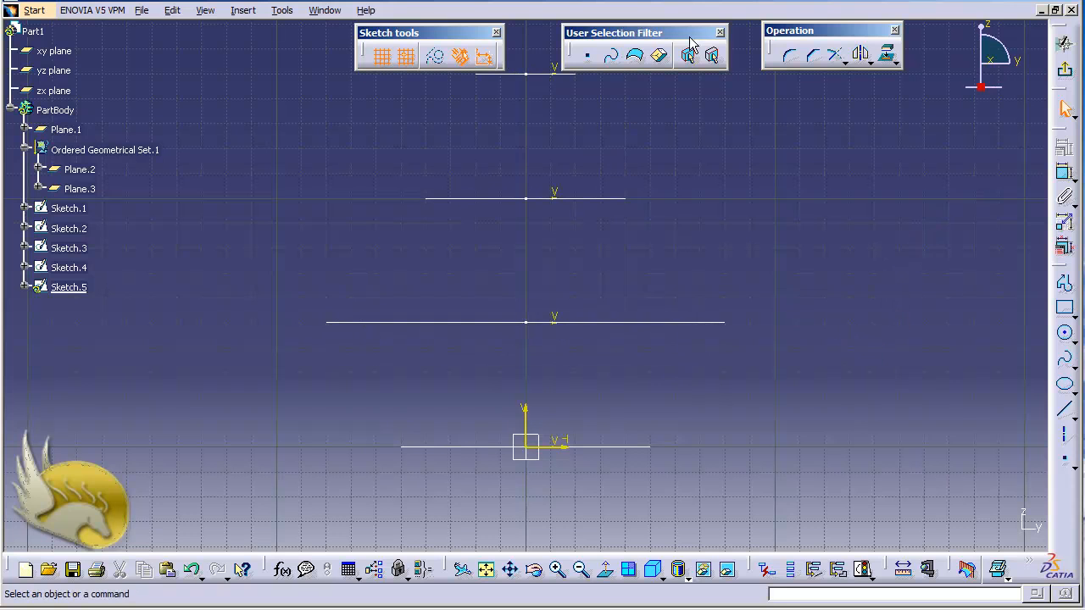
{"action": "left_click", "coordinate": [720, 33]}
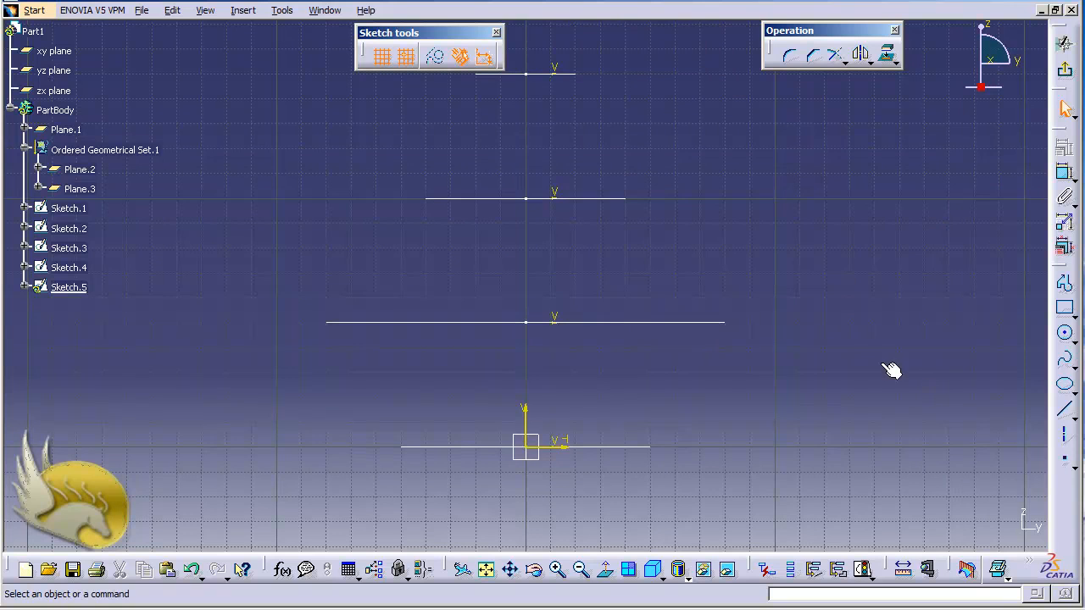
Draw a wavy seven-point spline beside the section circles, rising from below the base circle to about H 100 mm, V 140 mm.
{"action": "left_click", "coordinate": [1066, 363]}
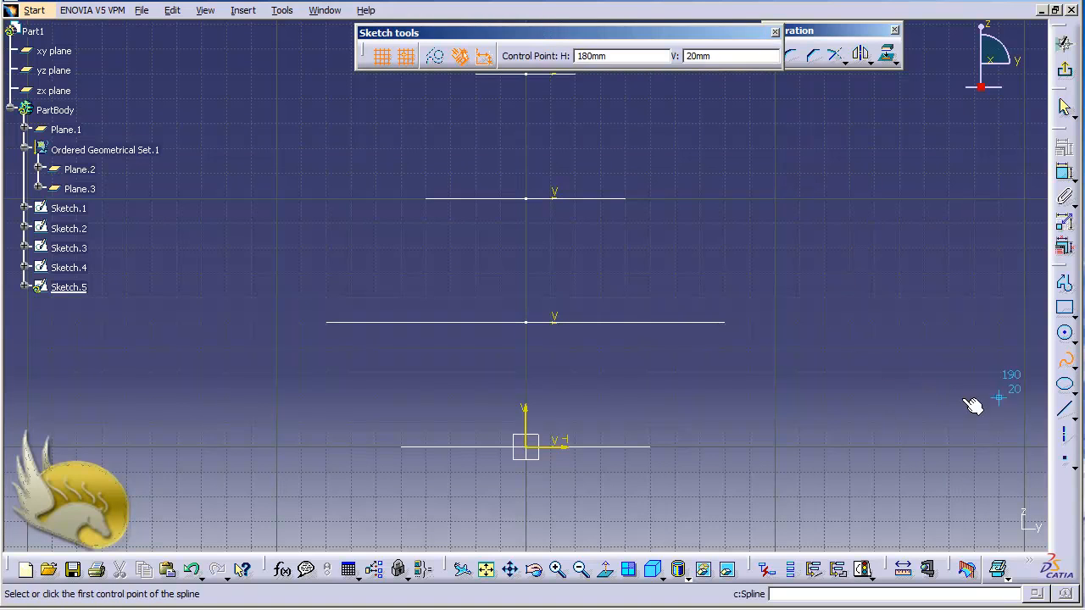
{"action": "left_click", "coordinate": [725, 472]}
{"action": "left_click", "coordinate": [750, 397]}
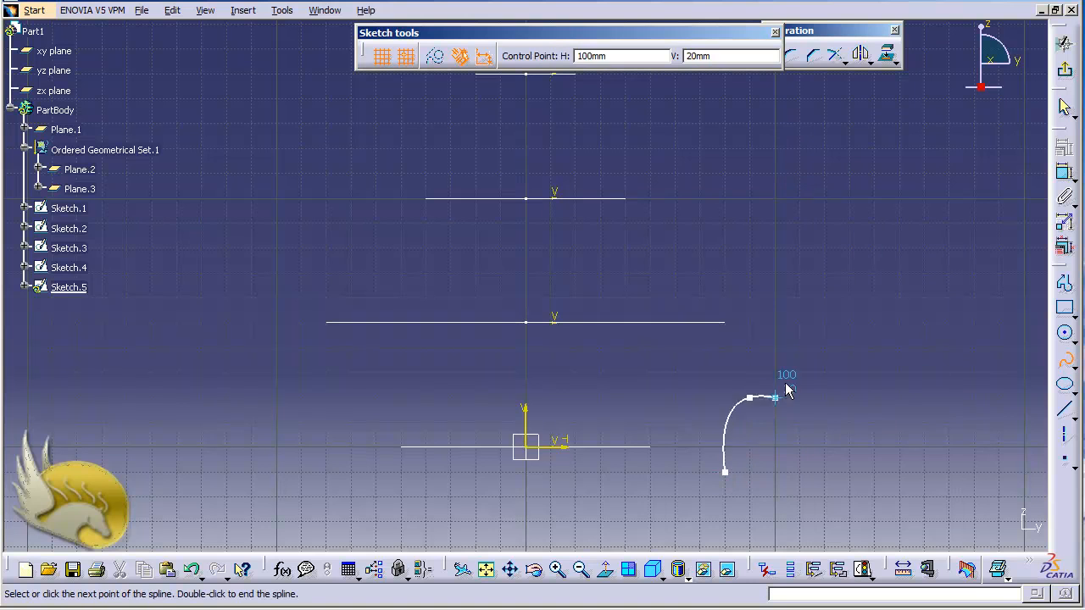
{"action": "left_click", "coordinate": [825, 347]}
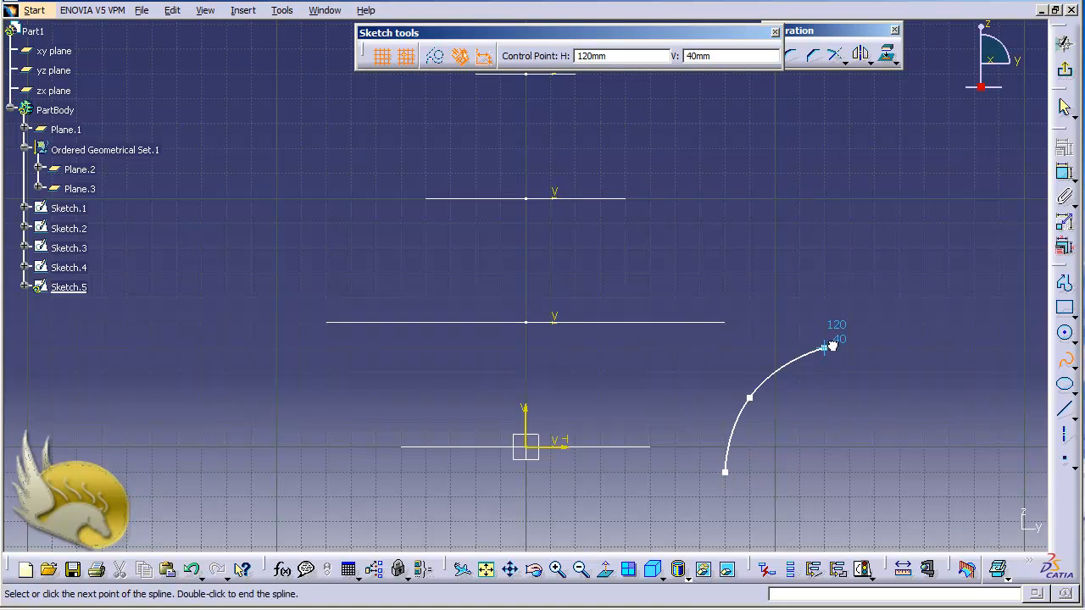
{"action": "left_click", "coordinate": [774, 248]}
{"action": "left_click", "coordinate": [799, 173]}
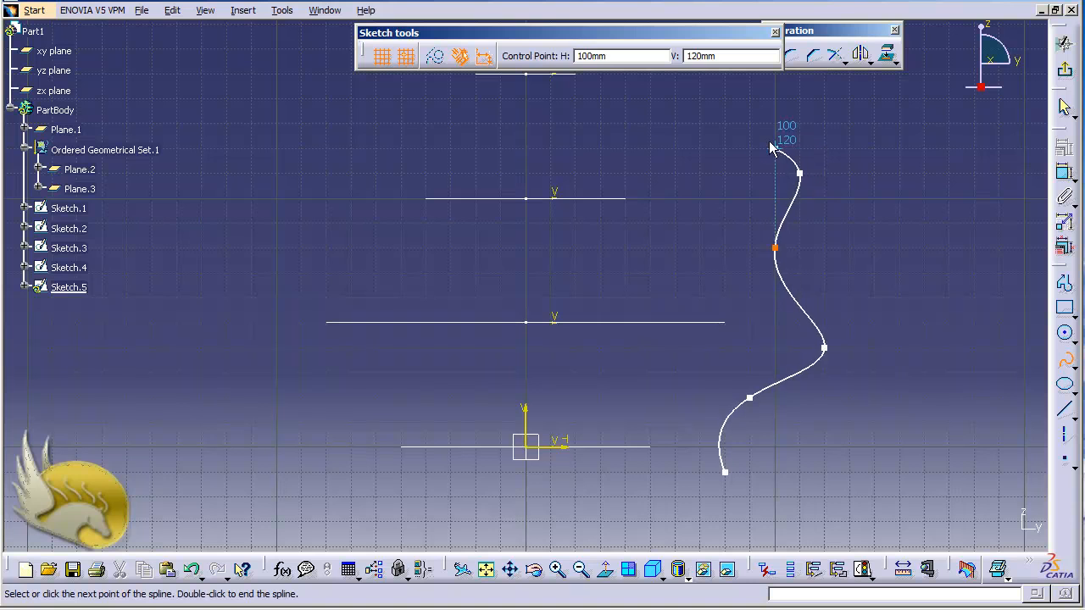
{"action": "left_click", "coordinate": [749, 123]}
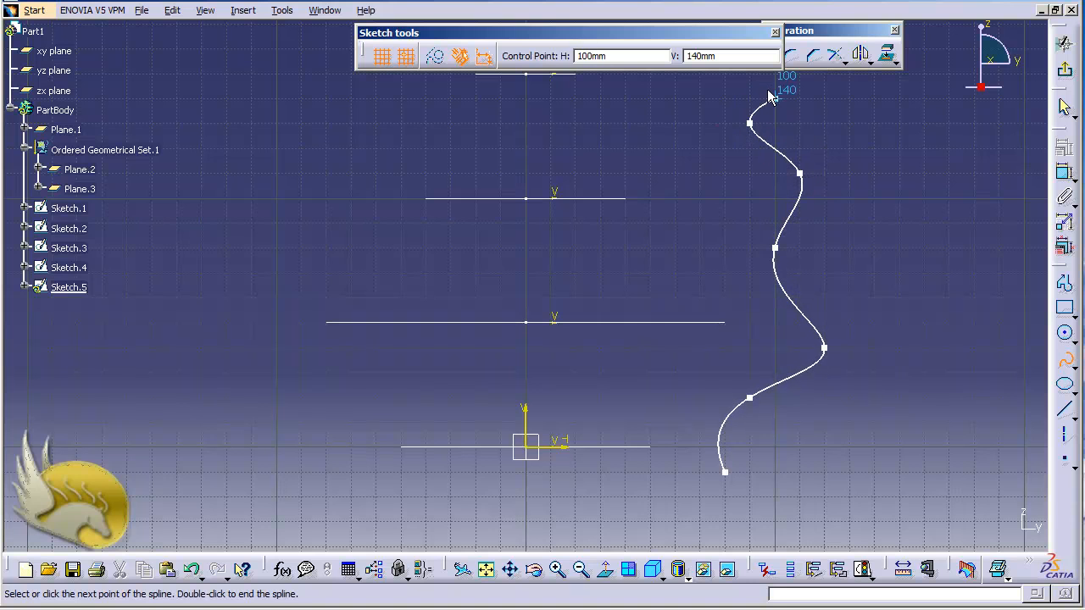
{"action": "double_click", "coordinate": [774, 99]}
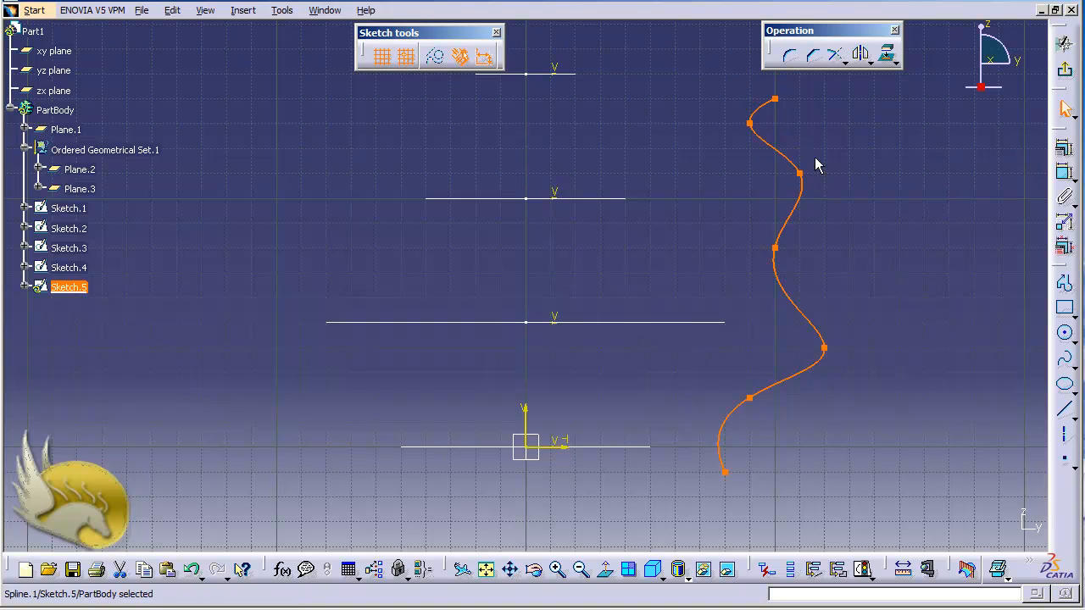
{"action": "left_click", "coordinate": [850, 302]}
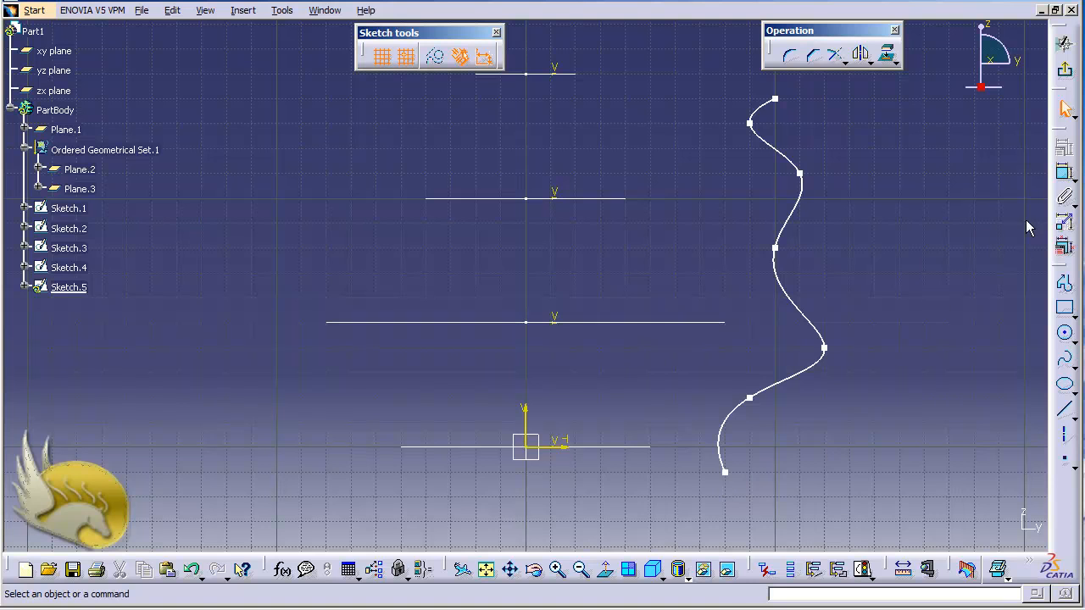
Constrain the spline's lower endpoint to a distance of 50 mm from the vertical sketch axis.
{"action": "left_click", "coordinate": [1064, 172]}
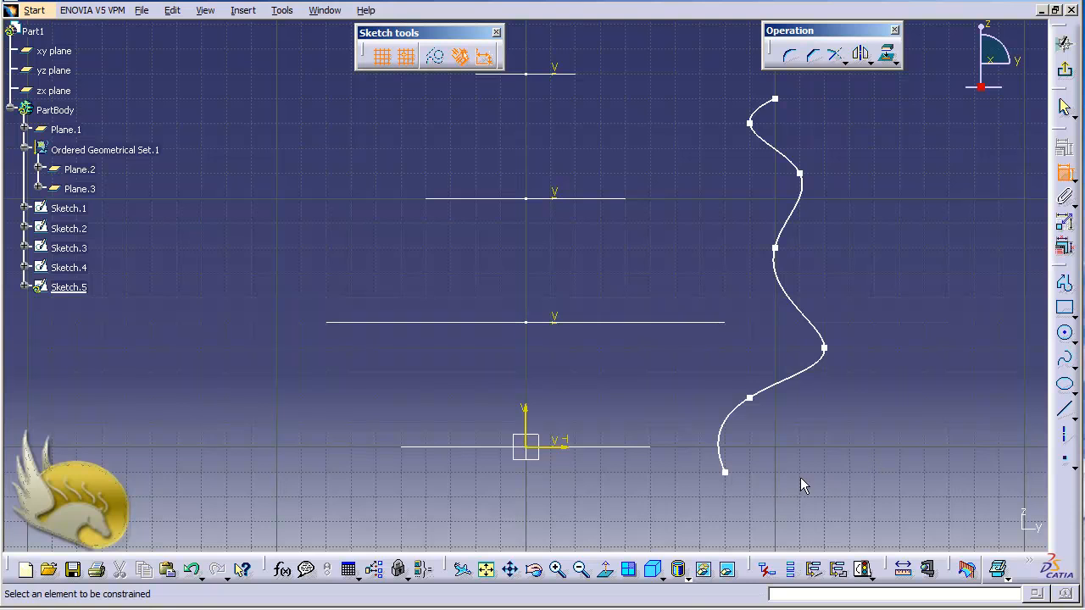
{"action": "left_click", "coordinate": [726, 472]}
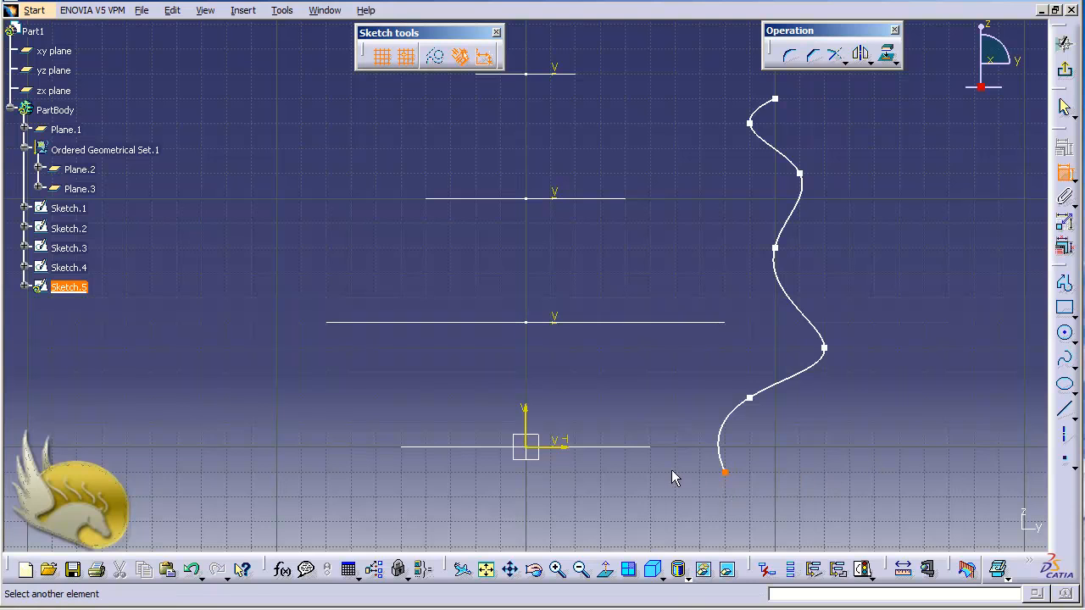
{"action": "left_click", "coordinate": [527, 419]}
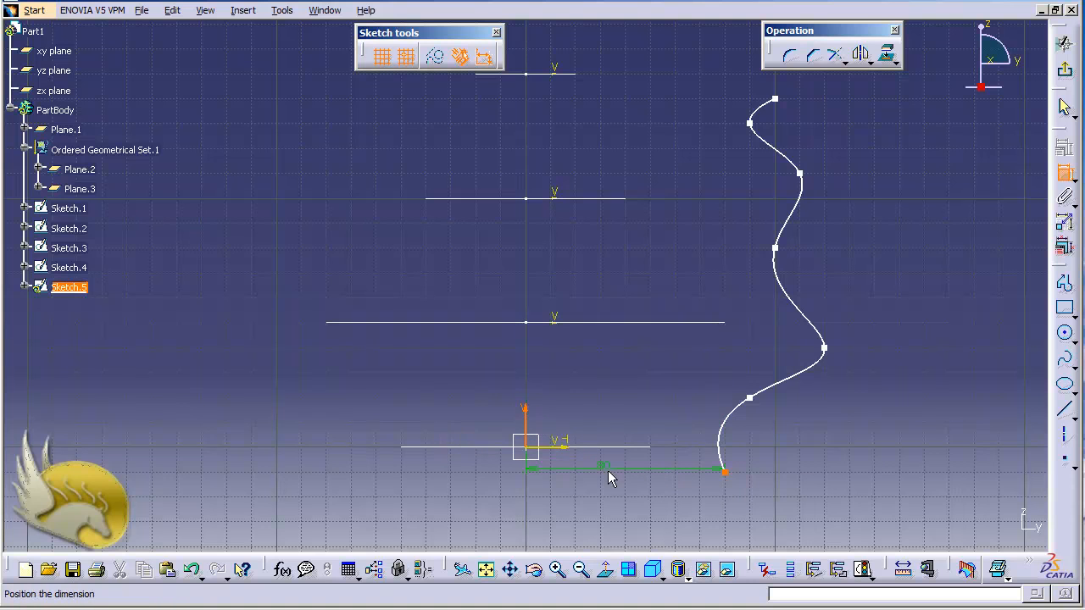
{"action": "left_click", "coordinate": [608, 476]}
{"action": "double_click", "coordinate": [609, 473]}
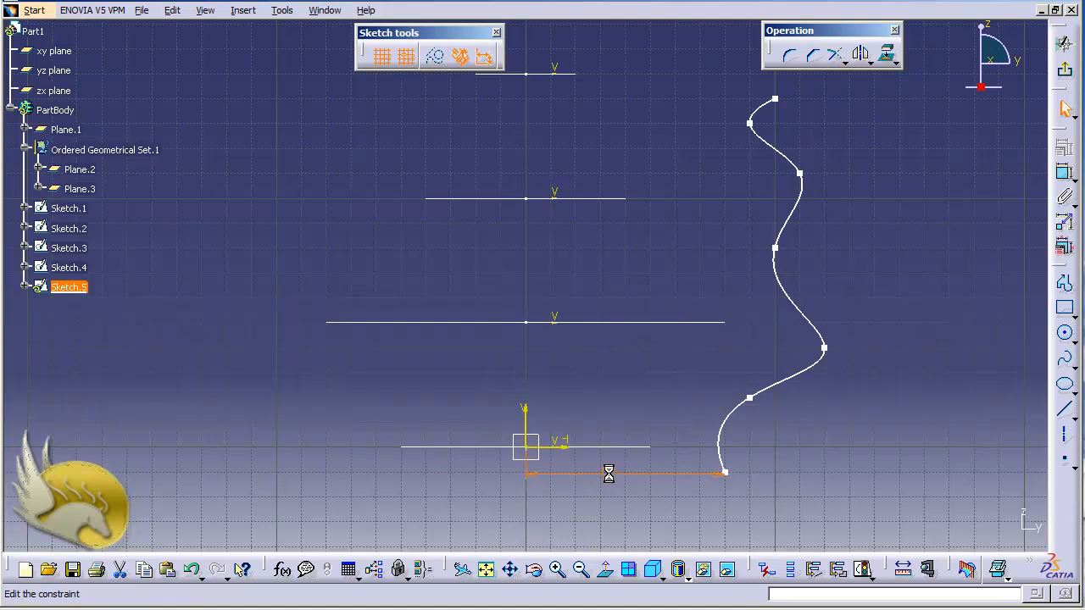
{"action": "type", "text": "50"}
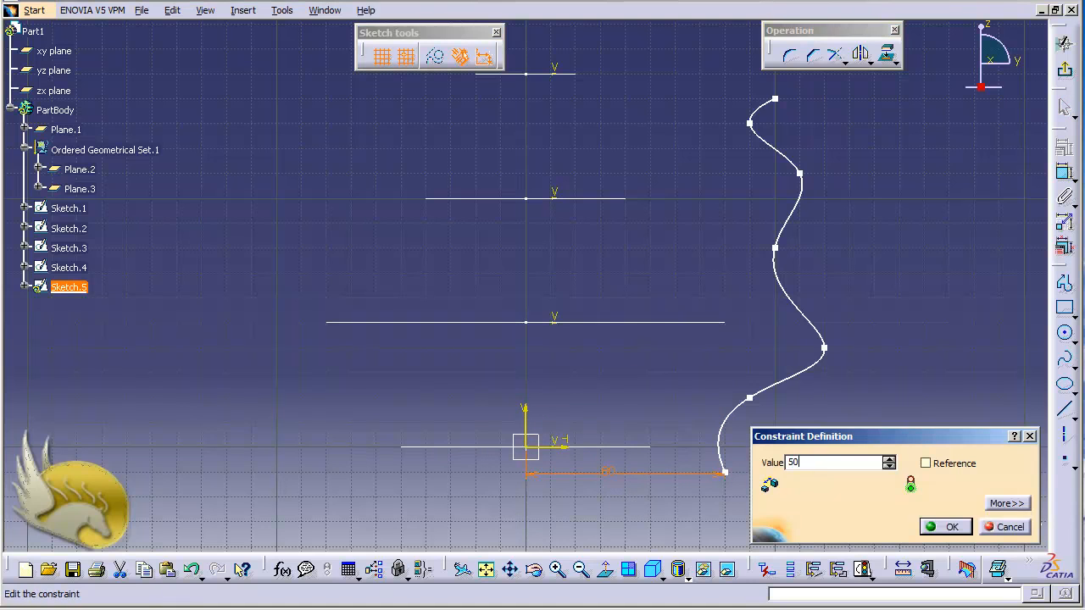
{"action": "left_click", "coordinate": [940, 526]}
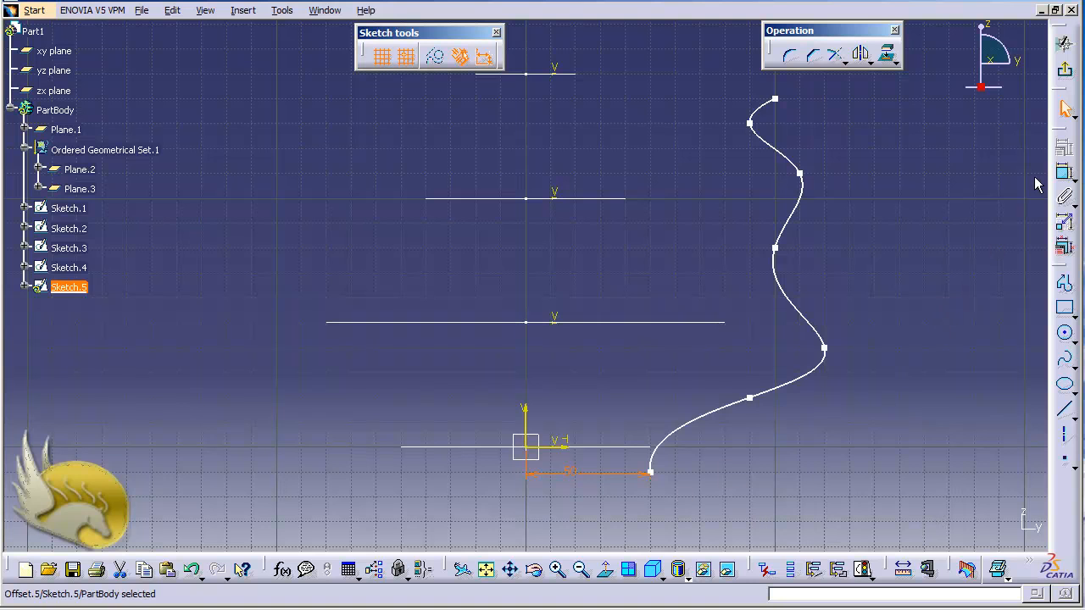
Constrain the spline's lower endpoint to a distance of 0 mm from the horizontal sketch axis.
{"action": "left_click", "coordinate": [1064, 174]}
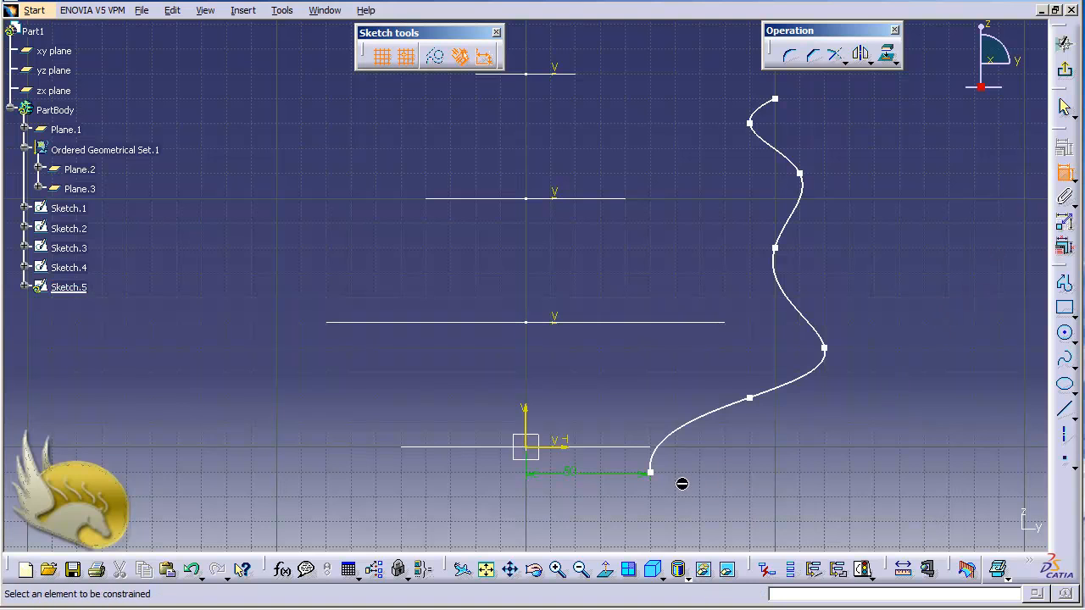
{"action": "left_click", "coordinate": [650, 473]}
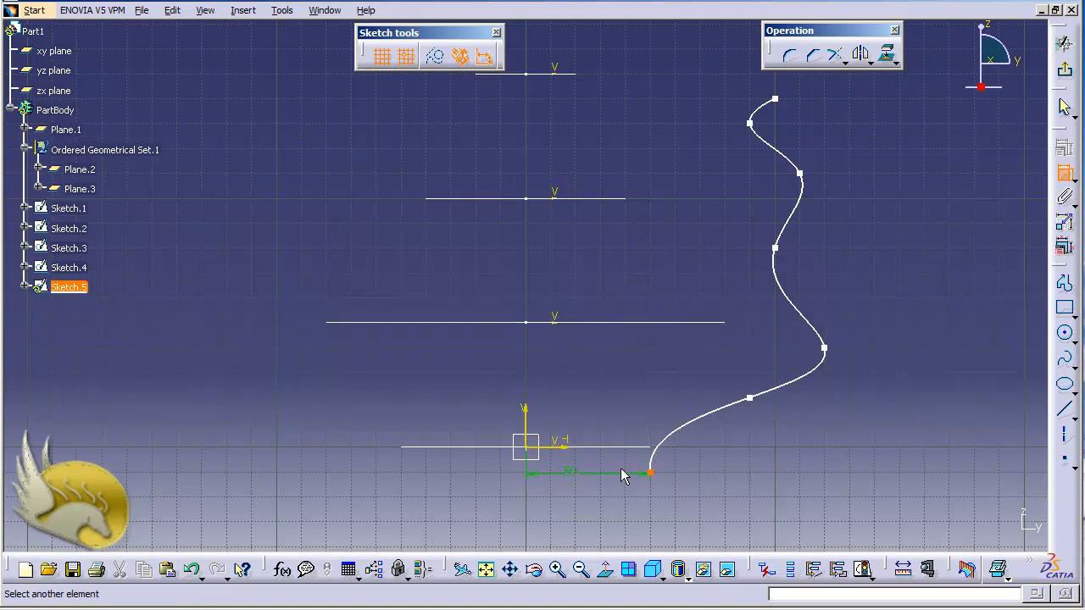
{"action": "left_click", "coordinate": [566, 453]}
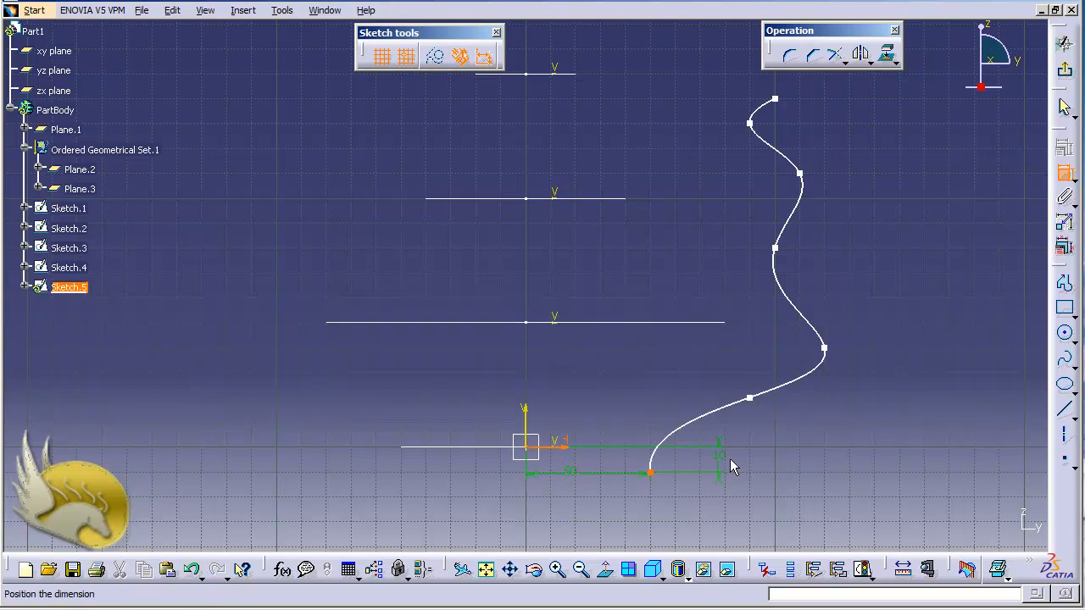
{"action": "left_click", "coordinate": [757, 458]}
{"action": "double_click", "coordinate": [761, 462]}
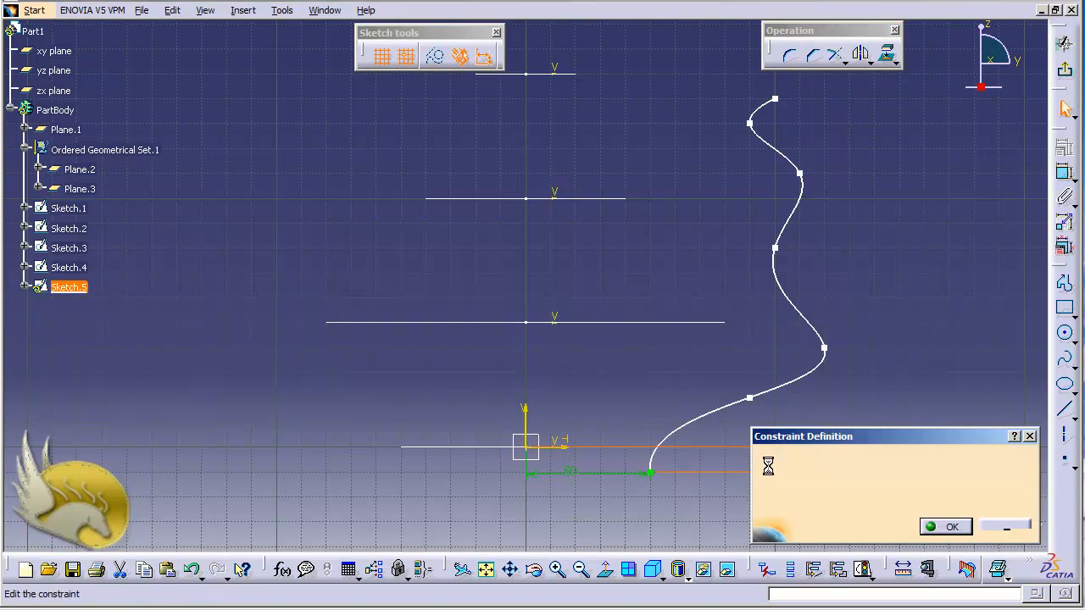
{"action": "type", "text": "0"}
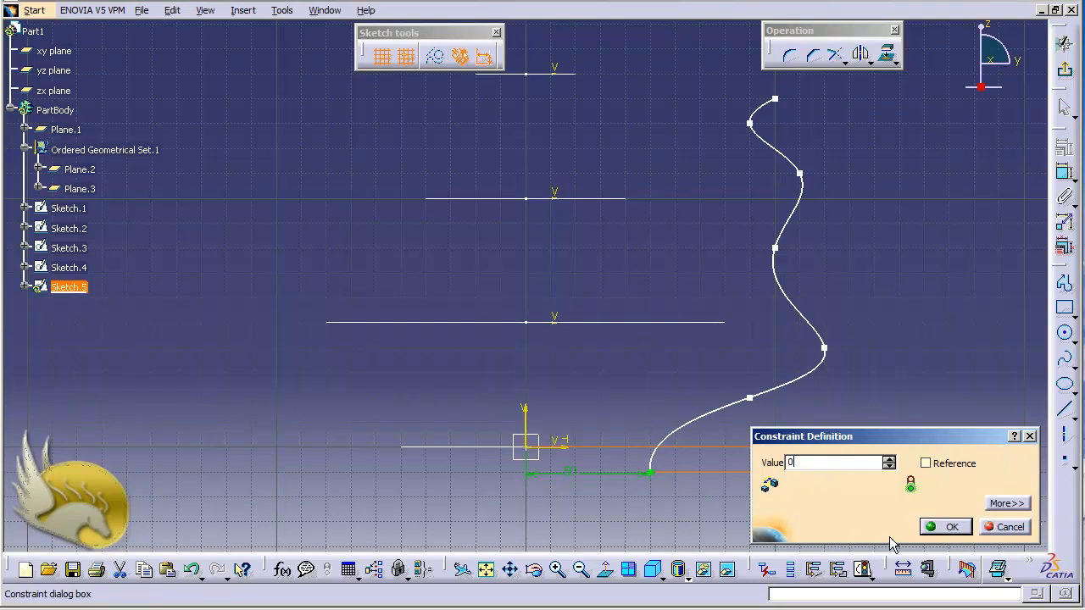
{"action": "left_click", "coordinate": [943, 526]}
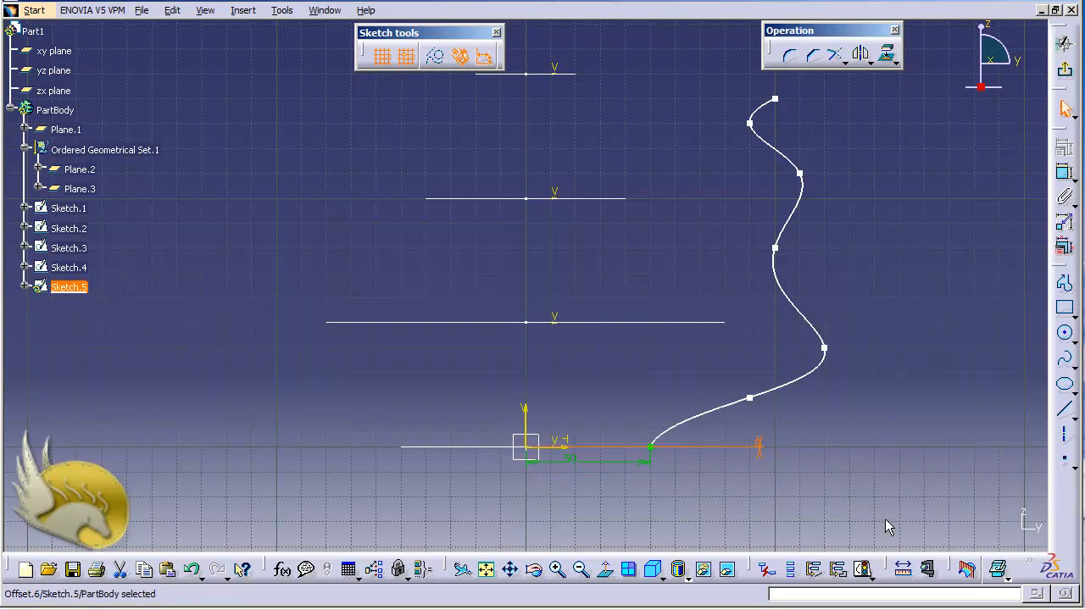
{"action": "left_click", "coordinate": [647, 448]}
Constrain the spline's third point from its lower end to a distance of 80 mm from the vertical sketch axis.
{"action": "left_click", "coordinate": [1061, 174]}
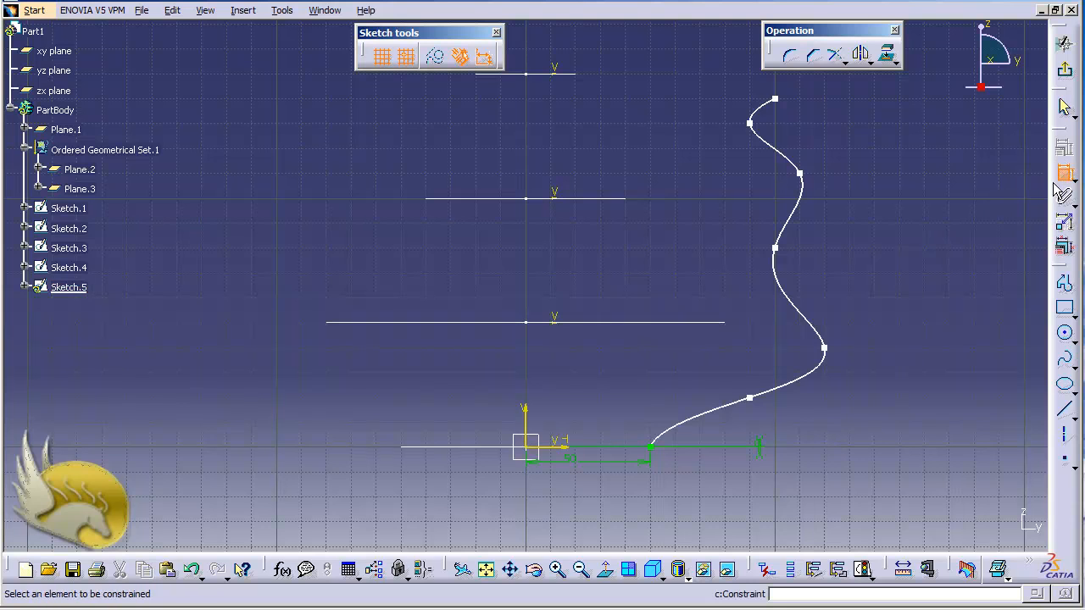
{"action": "left_click", "coordinate": [825, 348]}
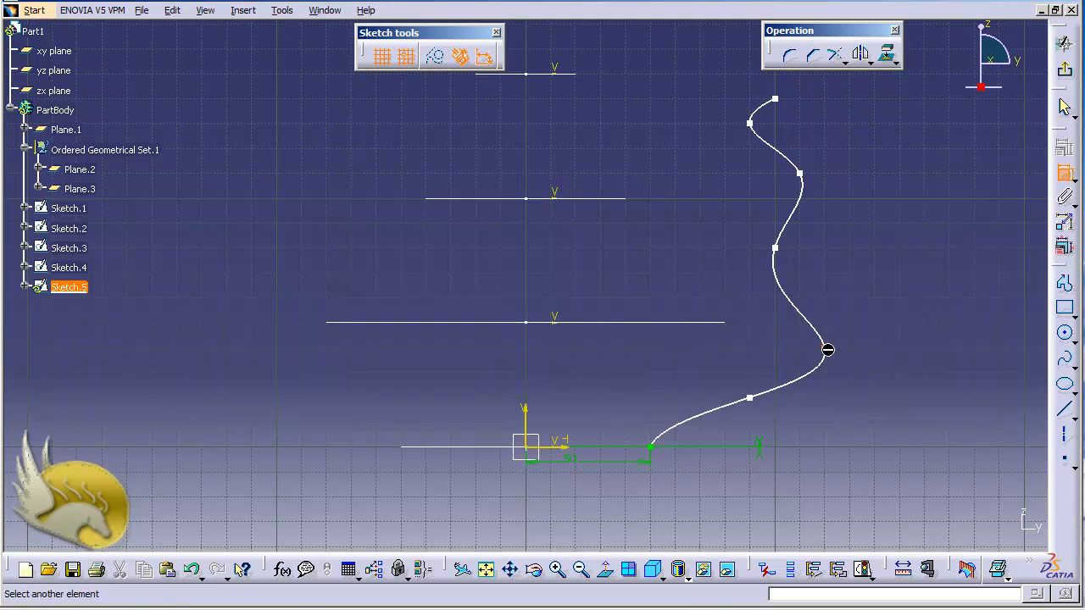
{"action": "left_click", "coordinate": [527, 411]}
{"action": "left_click", "coordinate": [624, 396]}
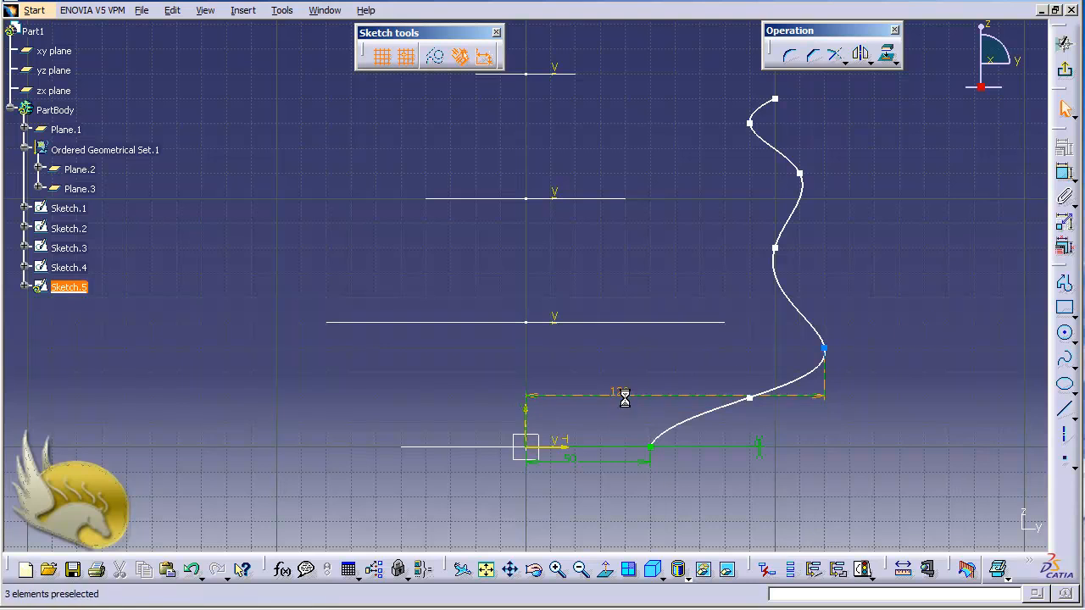
{"action": "double_click", "coordinate": [623, 394]}
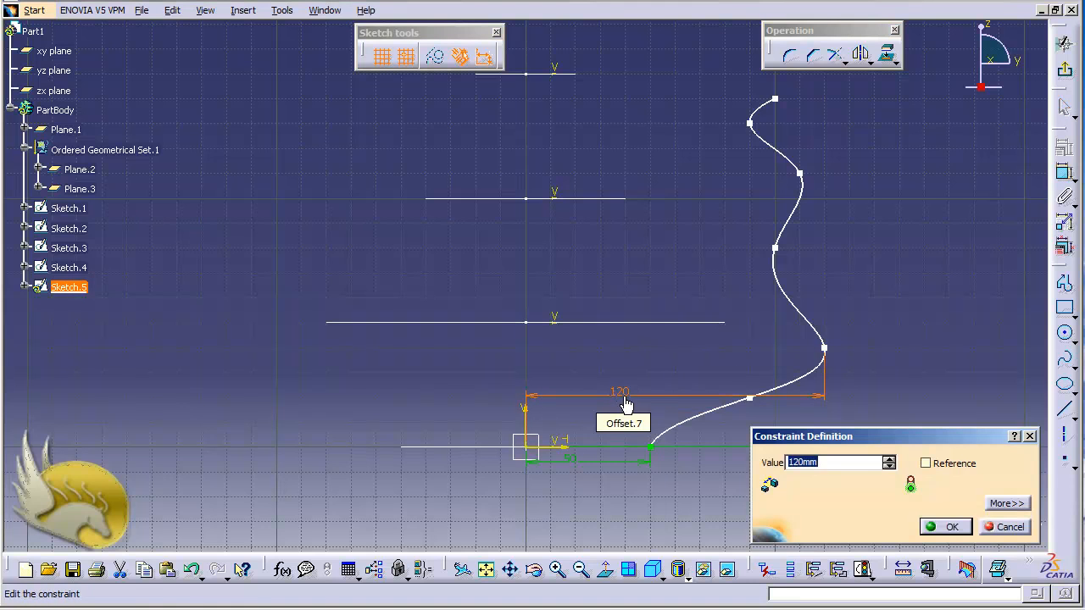
{"action": "type", "text": "80"}
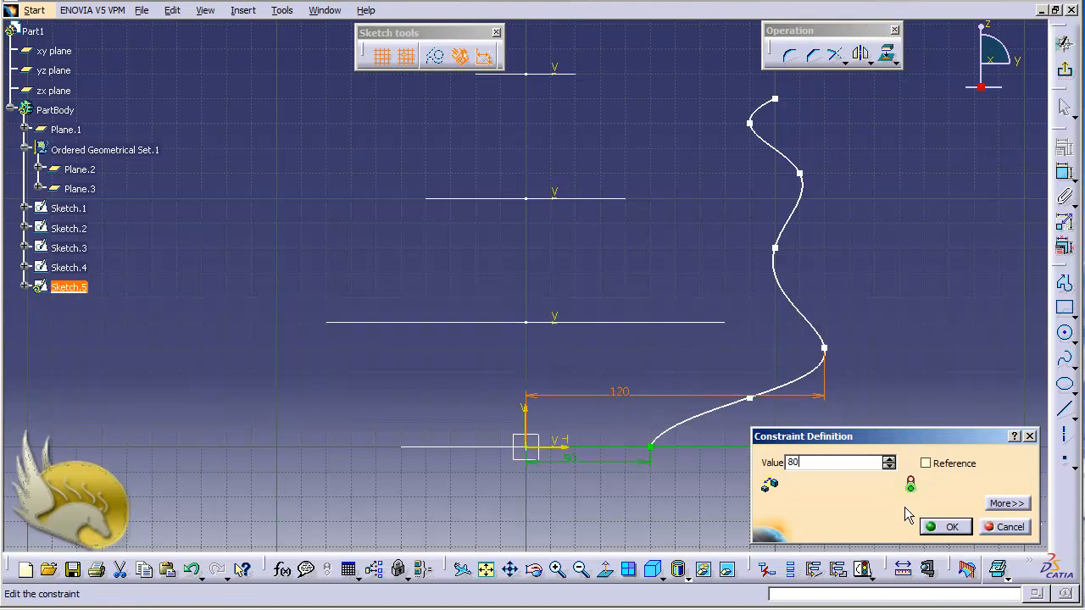
{"action": "left_click", "coordinate": [932, 527]}
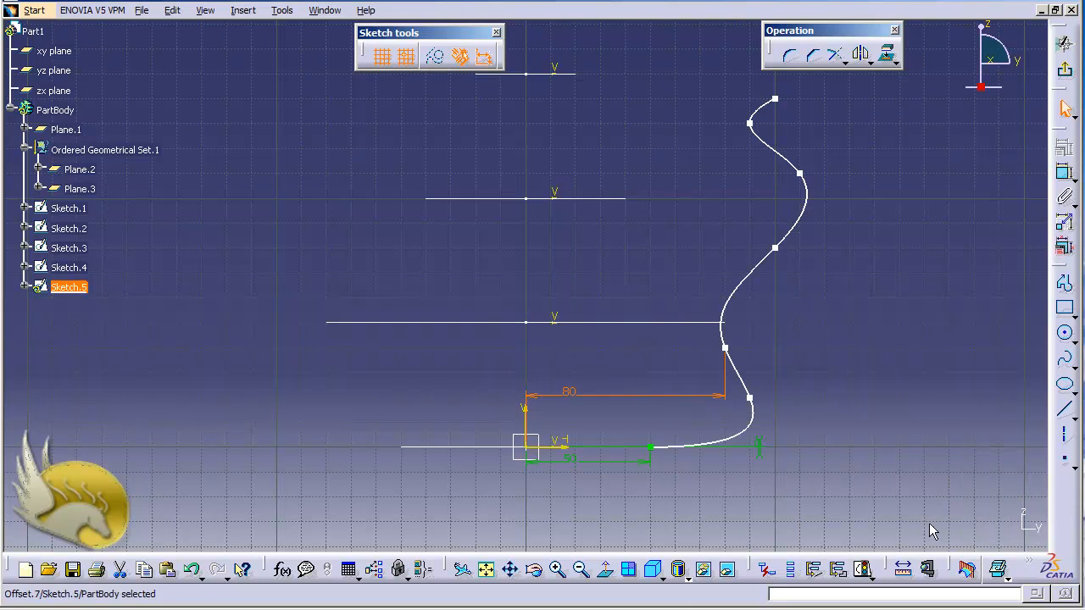
Constrain the spline's third point from its lower end to a height of 50 mm above the horizontal sketch axis.
{"action": "left_click", "coordinate": [1065, 173]}
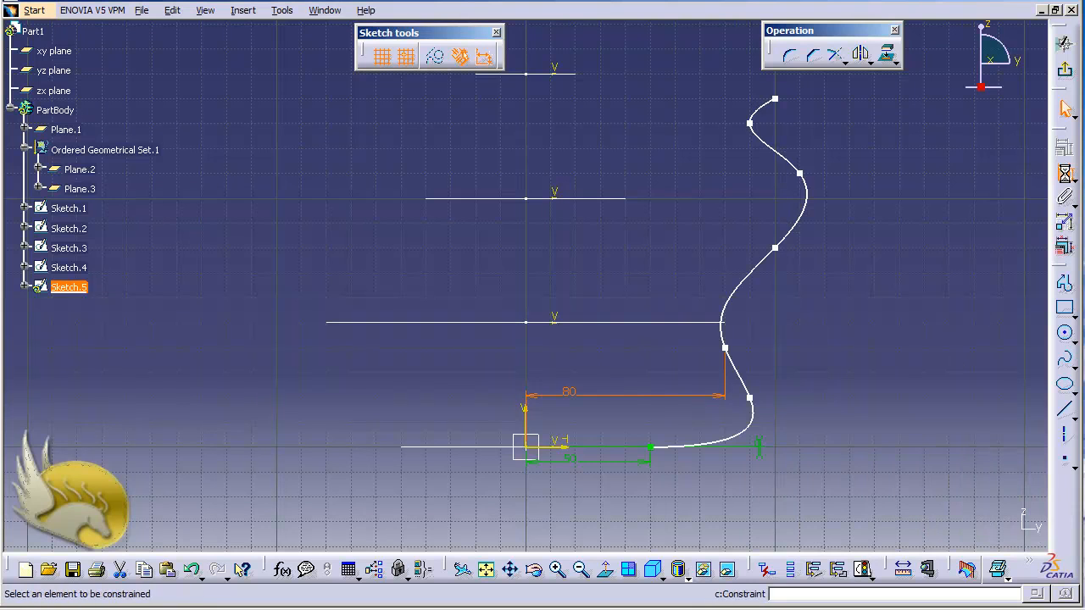
{"action": "left_click", "coordinate": [725, 348]}
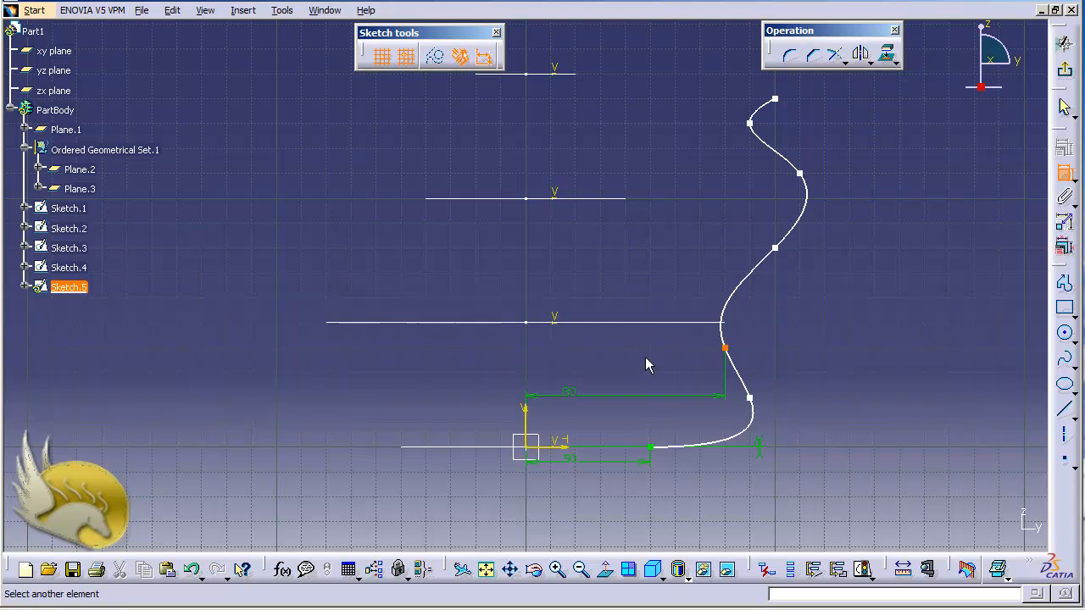
{"action": "left_click", "coordinate": [564, 447]}
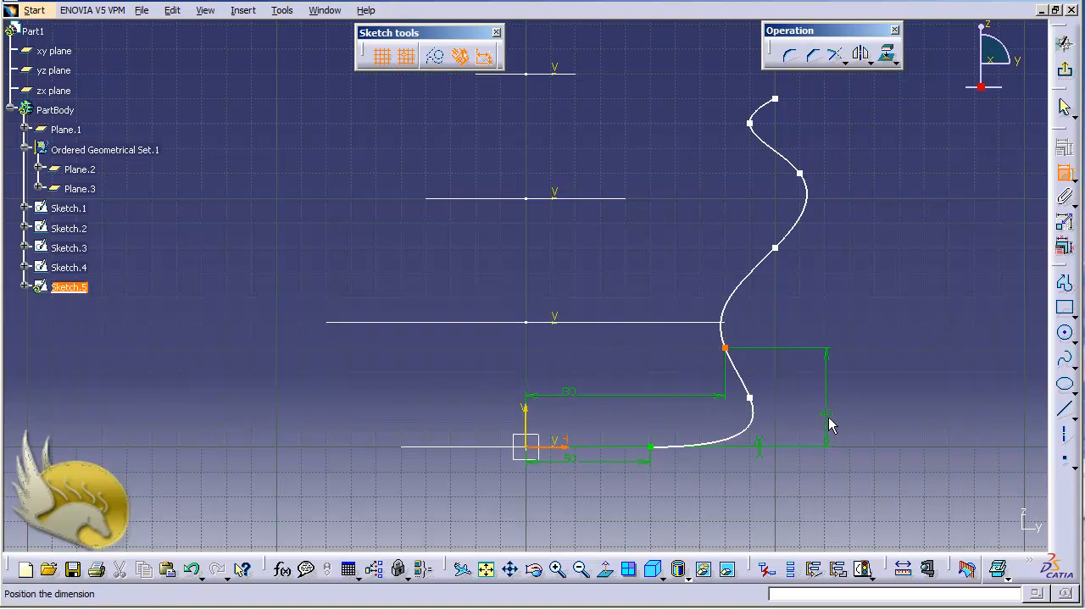
{"action": "left_click", "coordinate": [830, 425]}
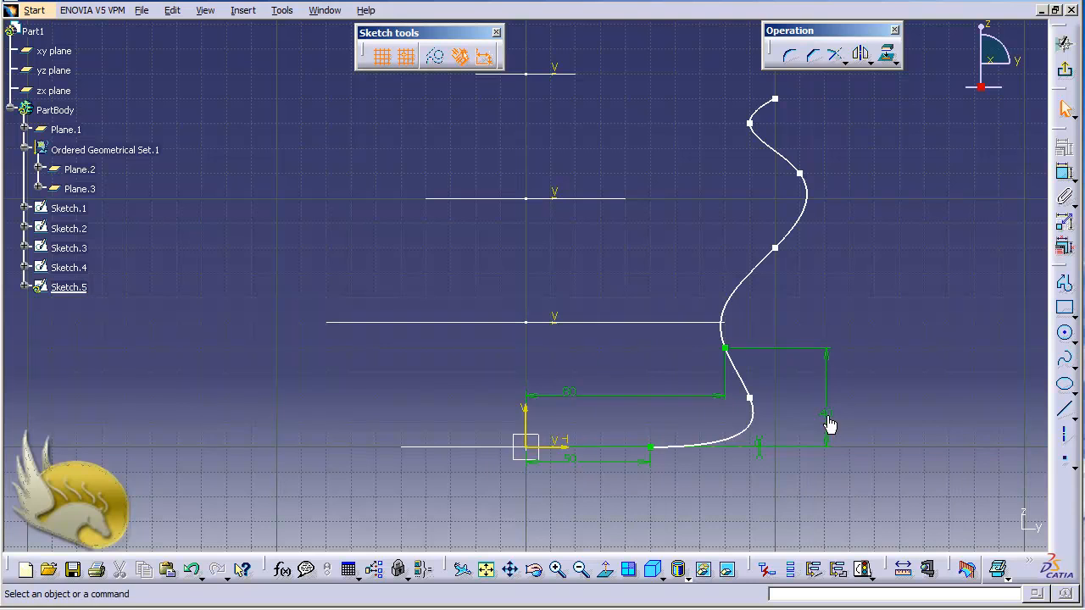
{"action": "double_click", "coordinate": [831, 414]}
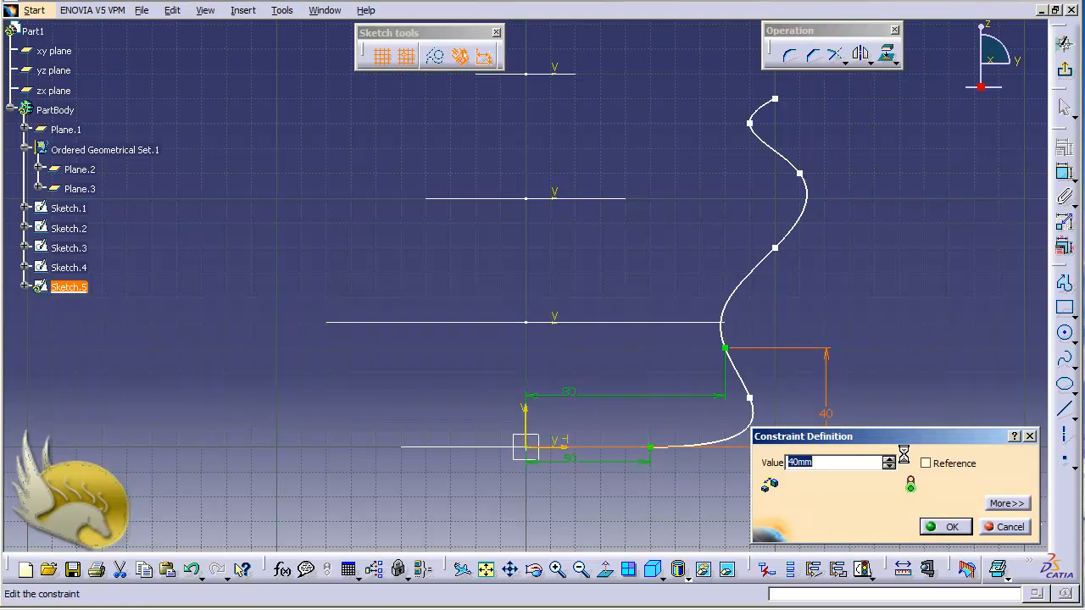
{"action": "type", "text": "50"}
{"action": "left_click", "coordinate": [935, 527]}
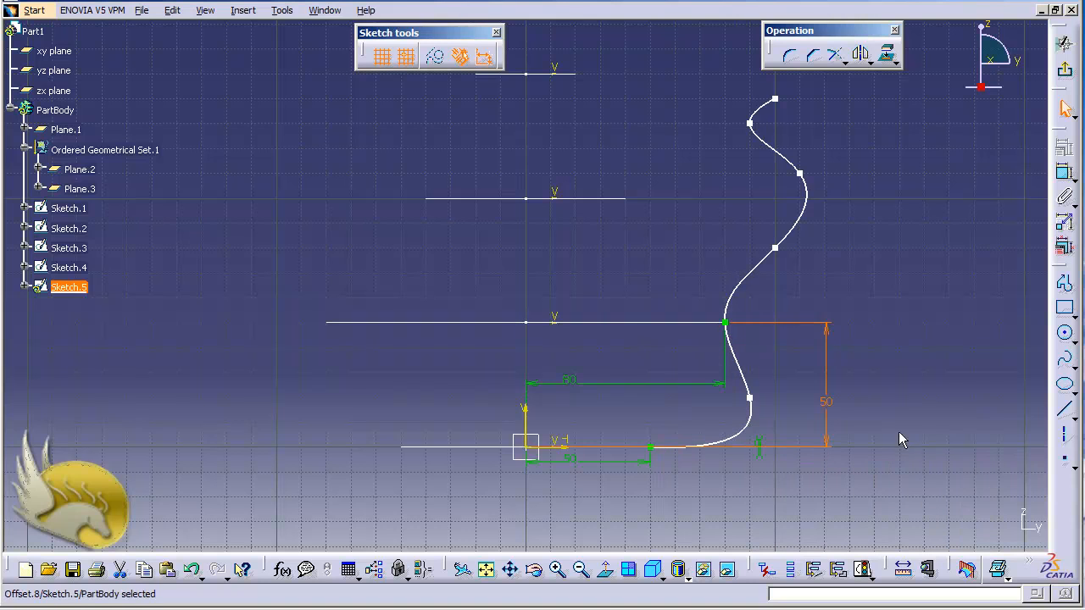
{"action": "left_click", "coordinate": [893, 422]}
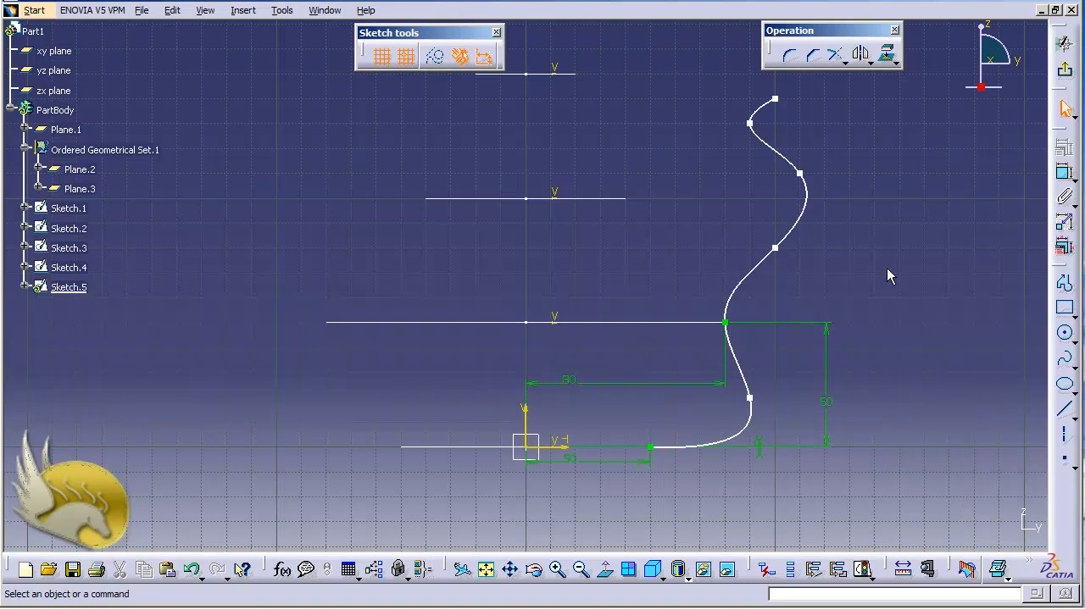
Constrain the spline's fifth point from its lower end to a distance of 40 mm from the vertical sketch axis.
{"action": "left_click", "coordinate": [1063, 173]}
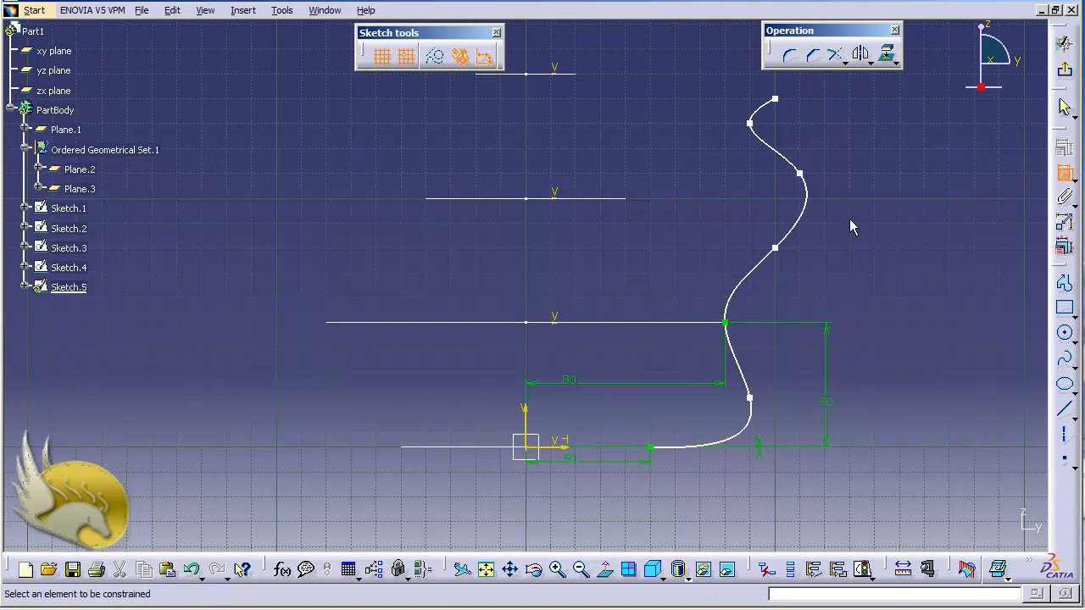
{"action": "left_click", "coordinate": [800, 174]}
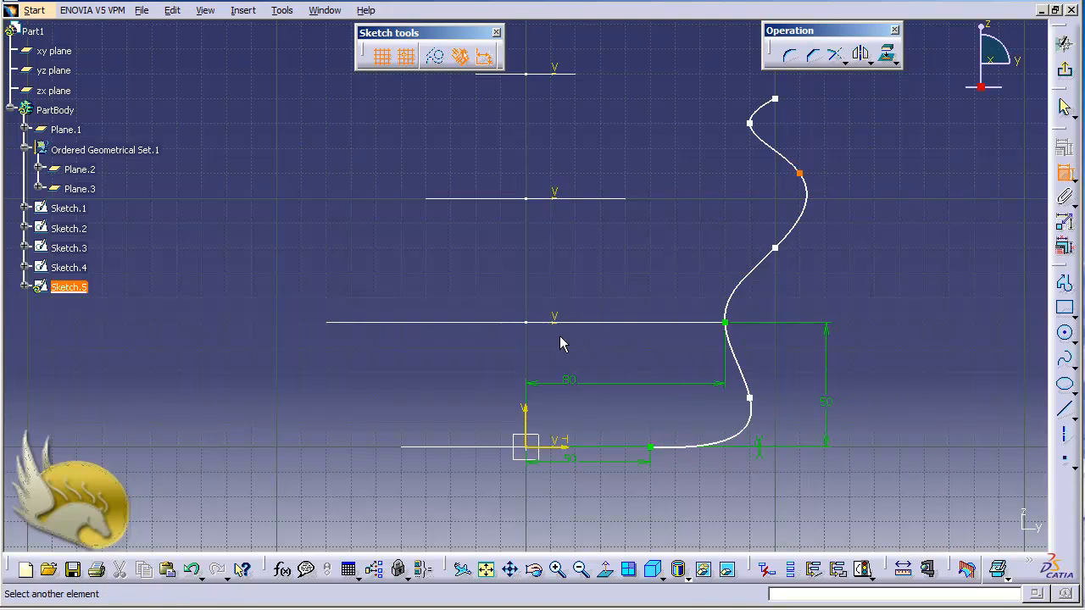
{"action": "left_click", "coordinate": [528, 415]}
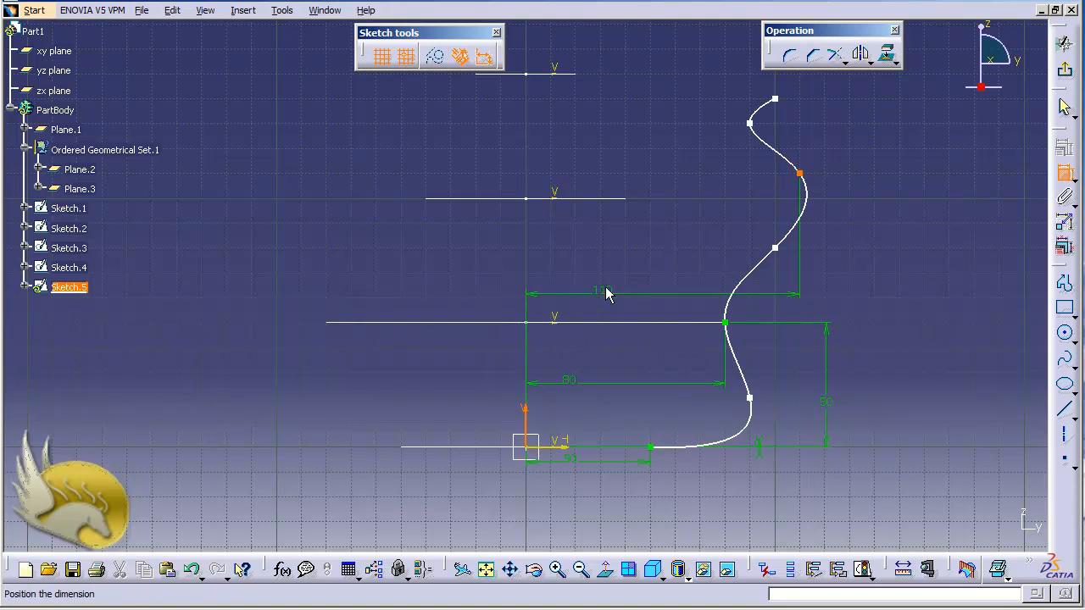
{"action": "left_click", "coordinate": [608, 280]}
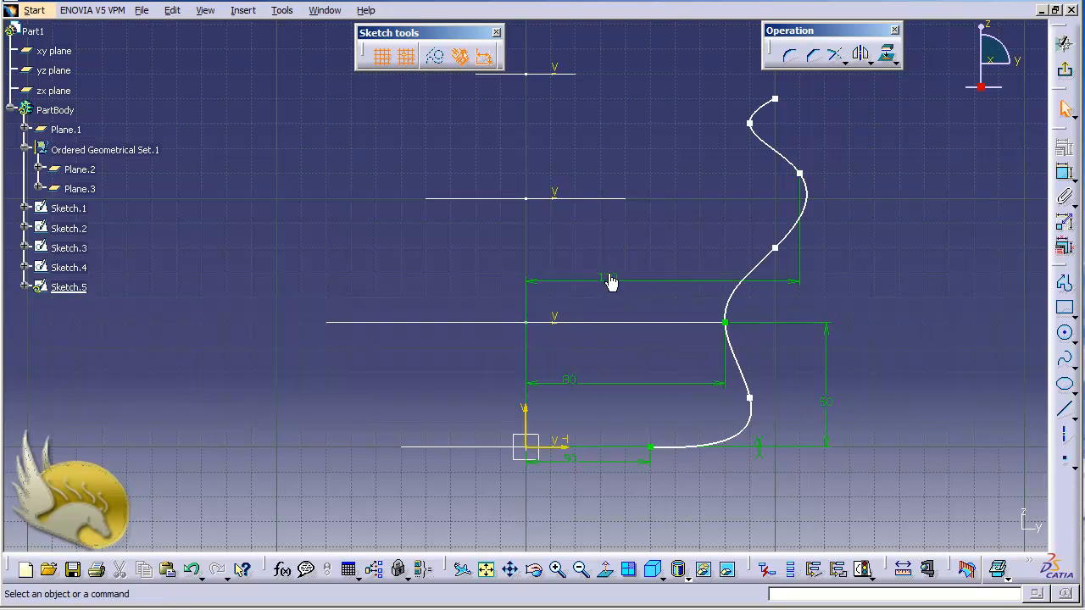
{"action": "double_click", "coordinate": [608, 278]}
{"action": "type", "text": "40"}
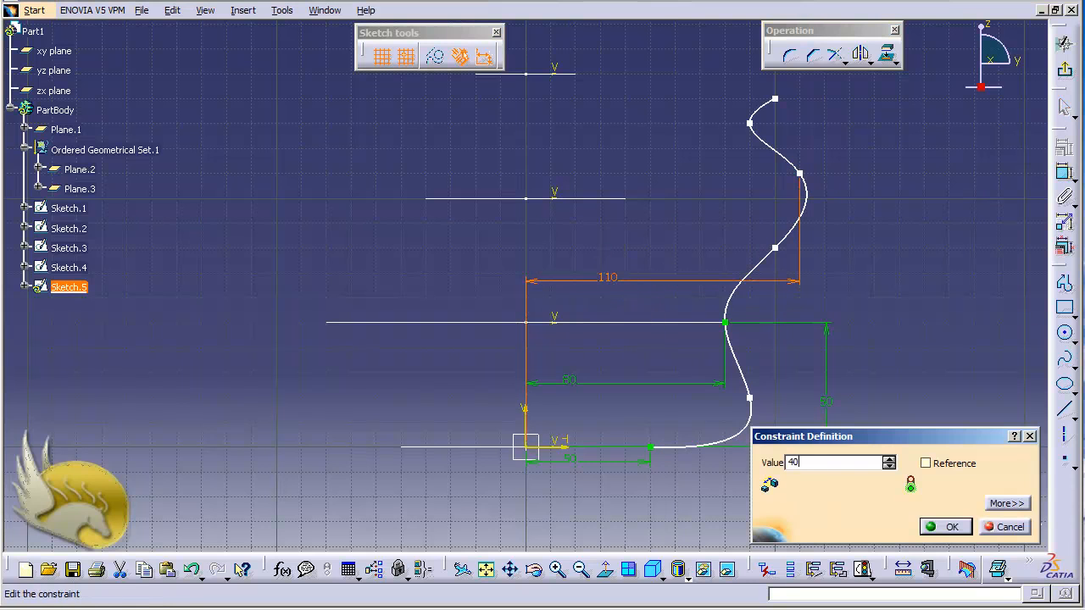
{"action": "key", "text": "Return"}
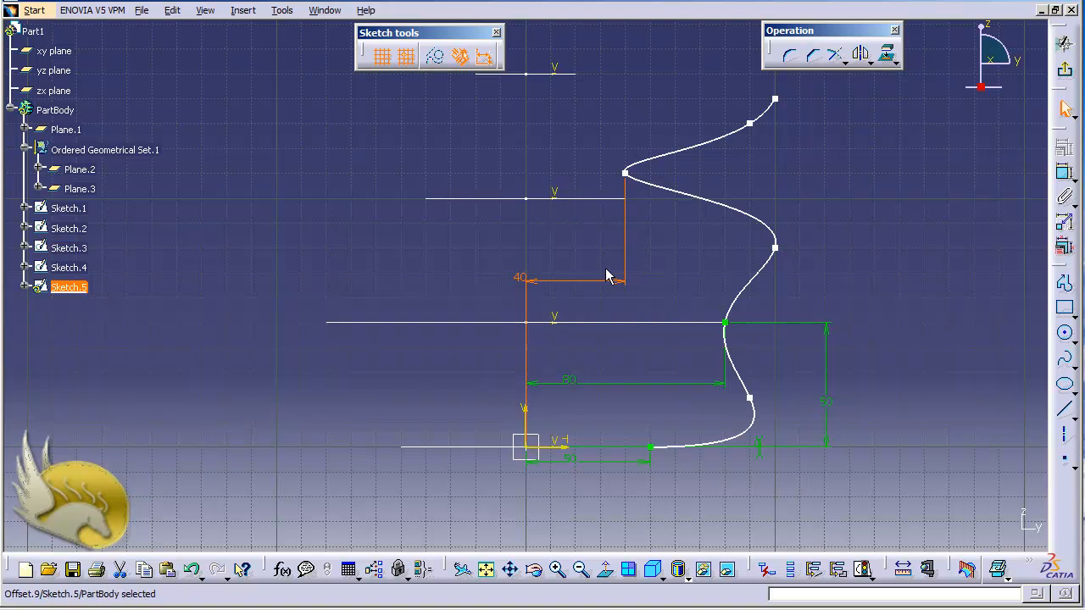
Constrain the spline's fifth point to an offset of 0 mm from the third section circle above the base.
{"action": "left_click", "coordinate": [1065, 176]}
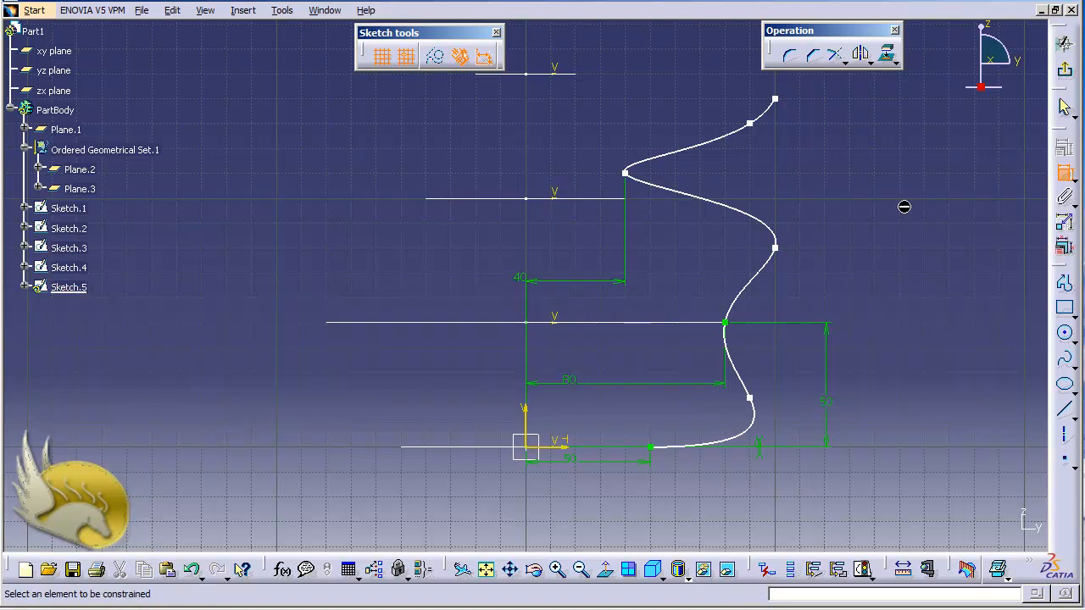
{"action": "left_click", "coordinate": [627, 173]}
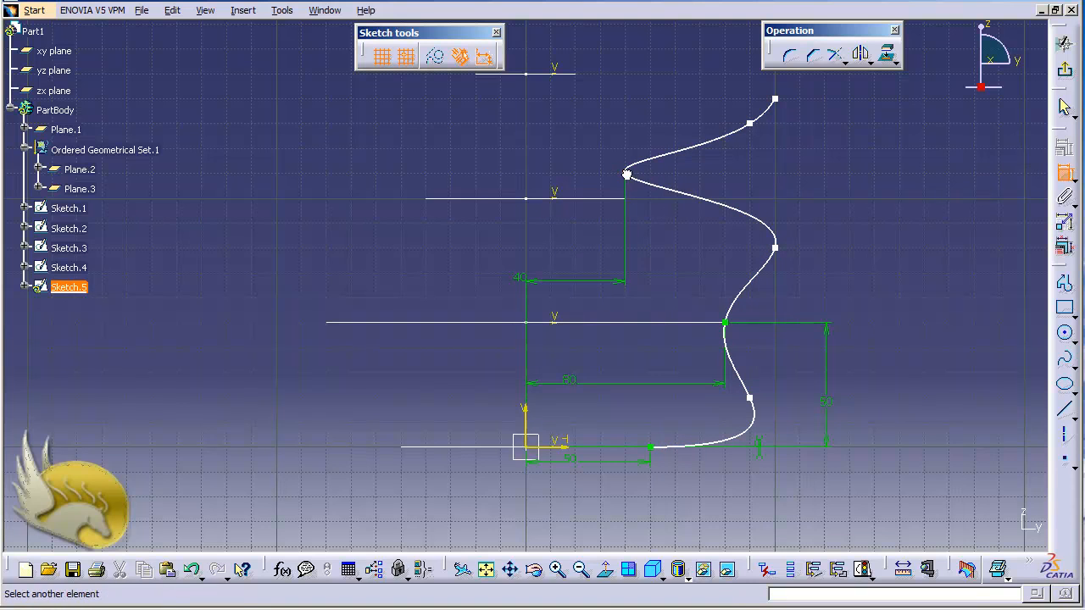
{"action": "left_click", "coordinate": [592, 200]}
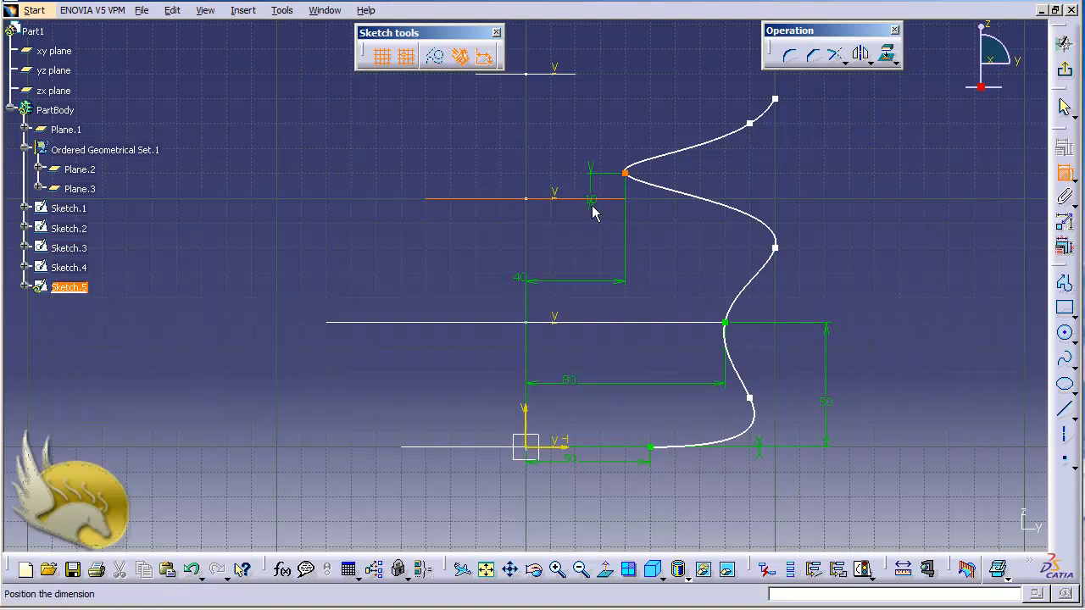
{"action": "left_click", "coordinate": [791, 210]}
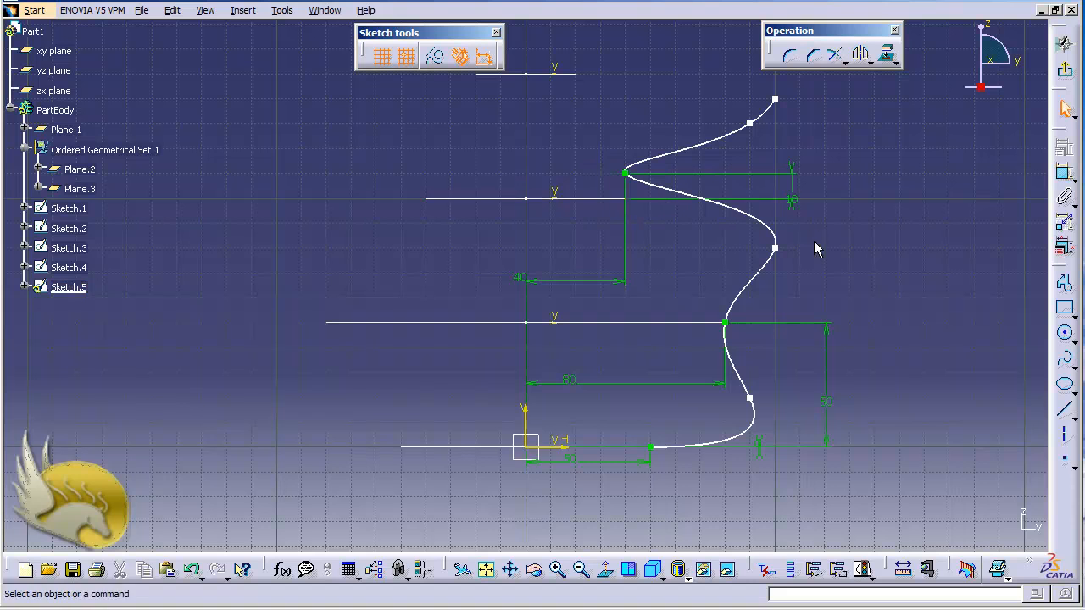
{"action": "double_click", "coordinate": [793, 203]}
{"action": "type", "text": "0"}
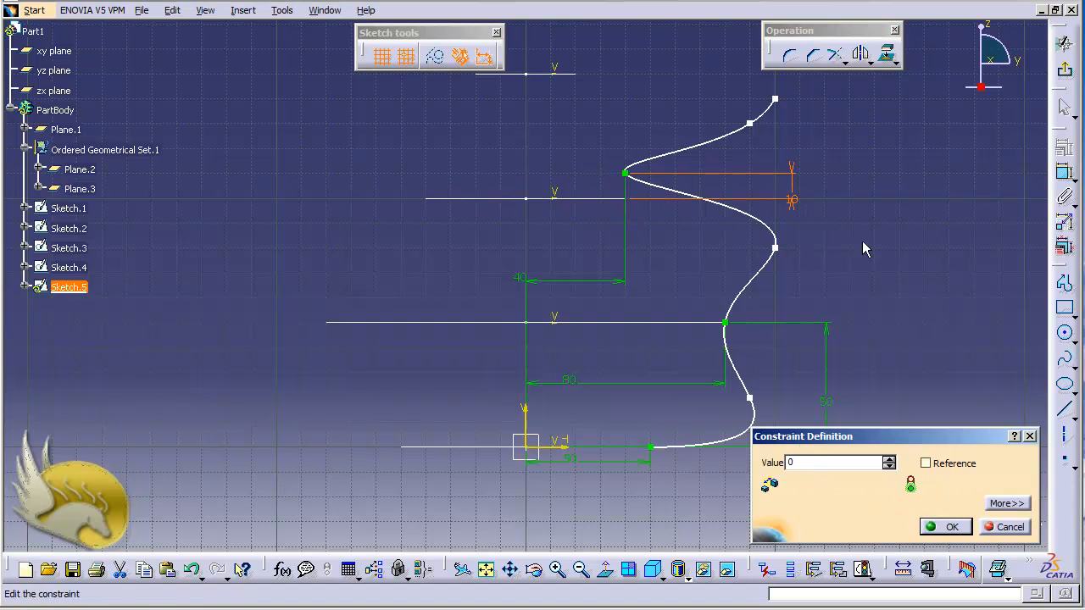
{"action": "left_click", "coordinate": [949, 526]}
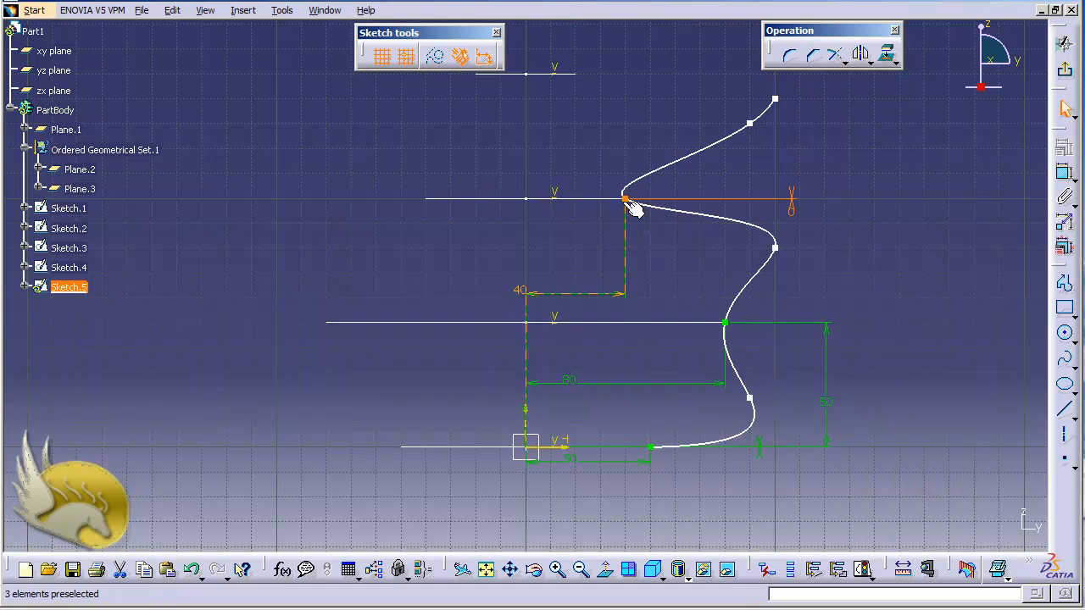
{"action": "left_click", "coordinate": [566, 455]}
Constrain the spline's upper endpoint to a distance of 20 mm from the vertical sketch axis.
{"action": "left_click", "coordinate": [1064, 173]}
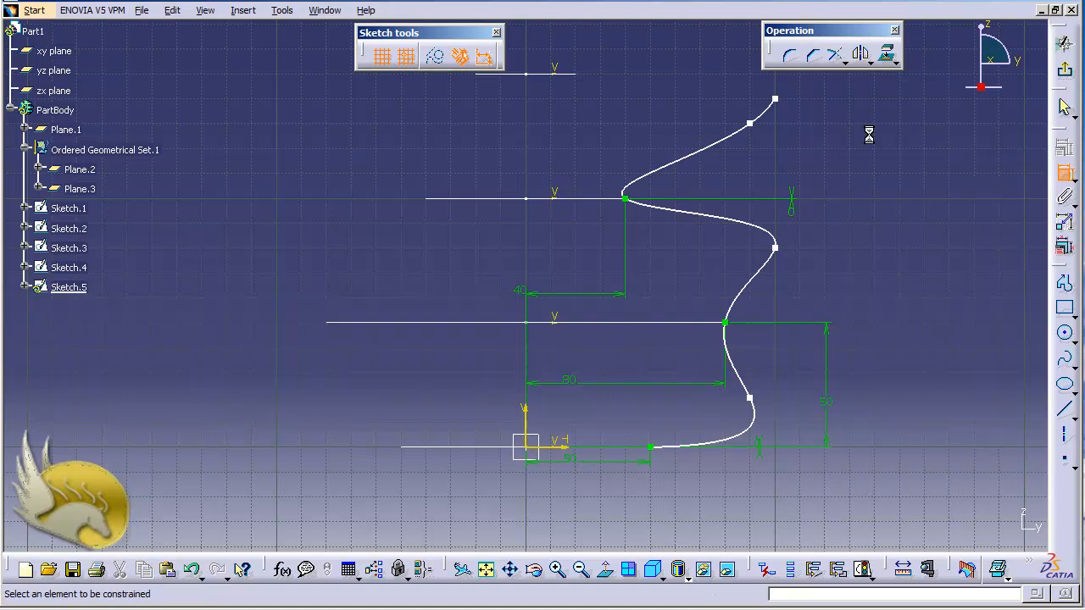
{"action": "left_click", "coordinate": [773, 101]}
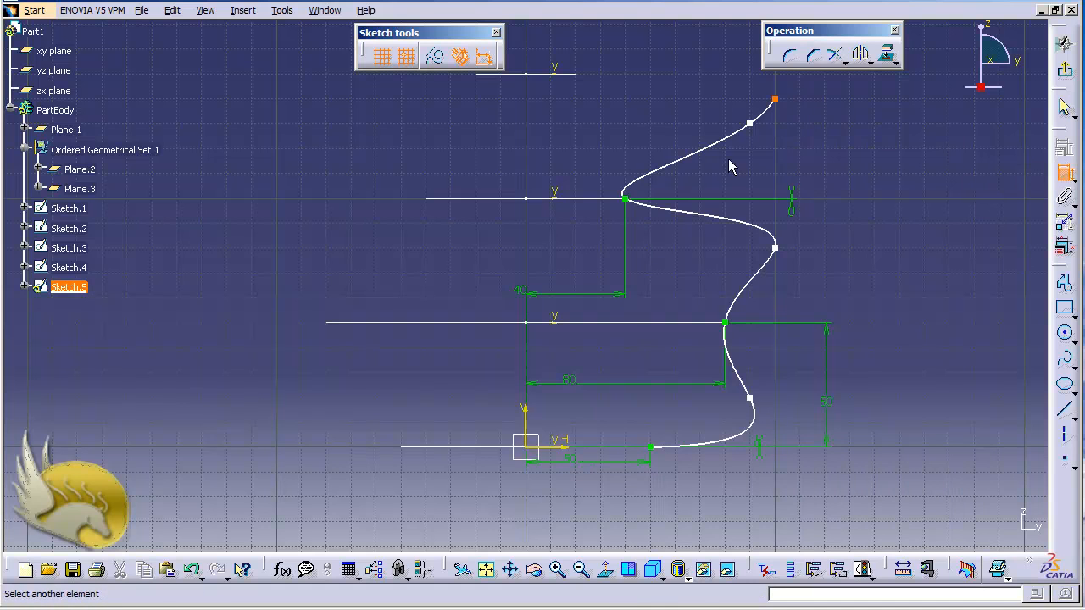
{"action": "left_click", "coordinate": [530, 414]}
{"action": "left_click", "coordinate": [575, 138]}
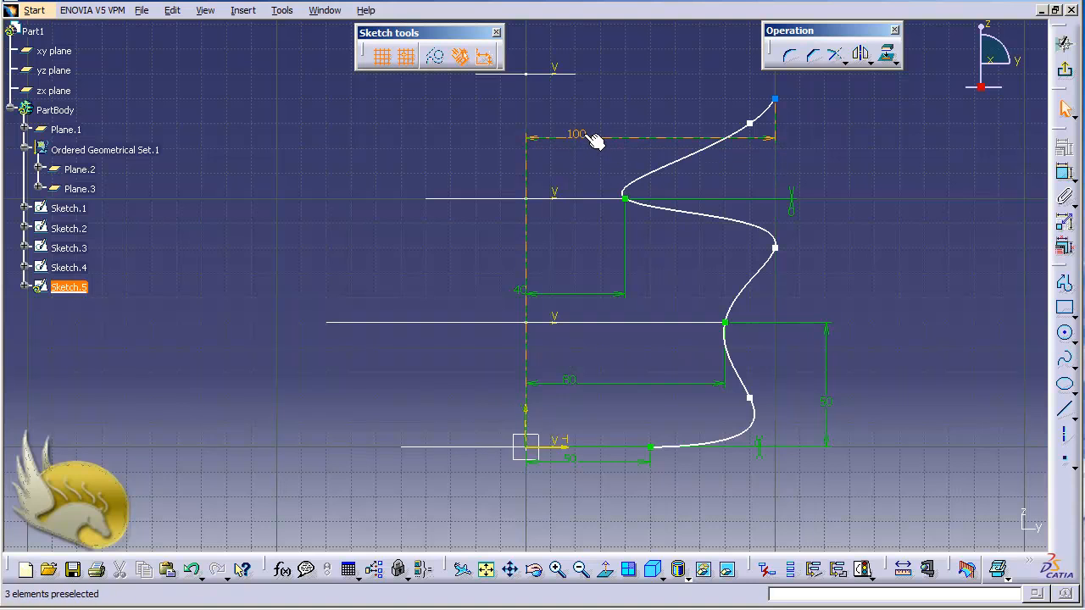
{"action": "double_click", "coordinate": [575, 135]}
{"action": "type", "text": "20"}
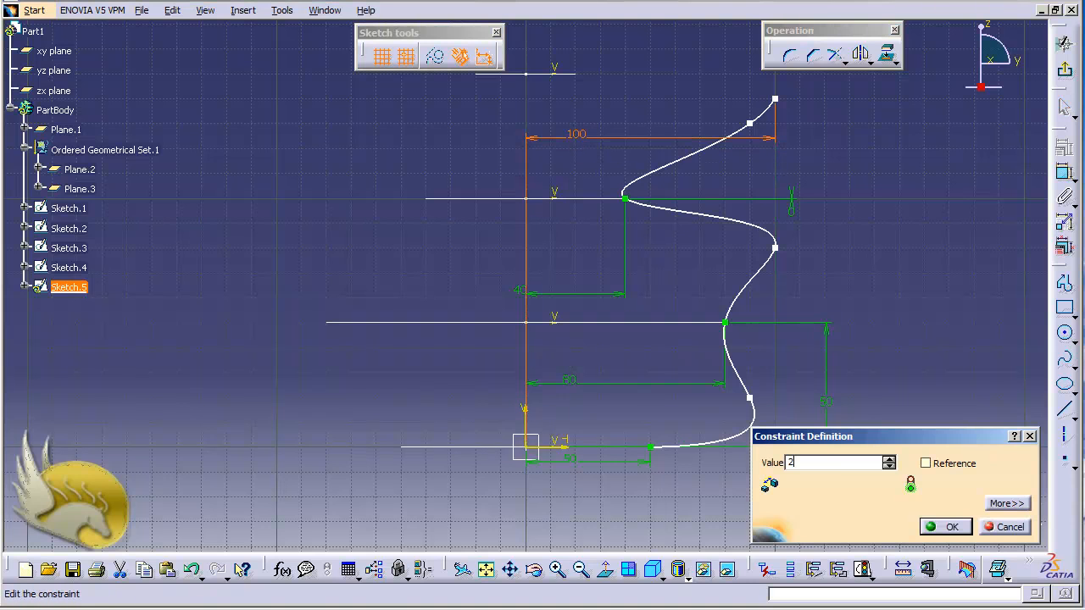
{"action": "left_click", "coordinate": [942, 526]}
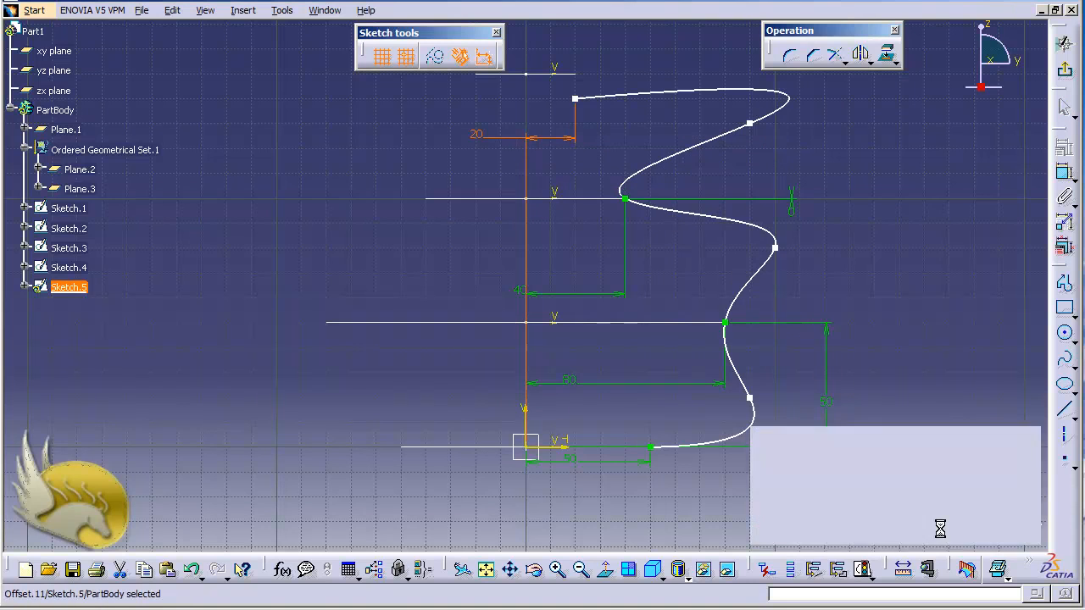
Constrain the spline's upper endpoint to a height of 150 mm above the horizontal sketch axis.
{"action": "left_click", "coordinate": [1064, 173]}
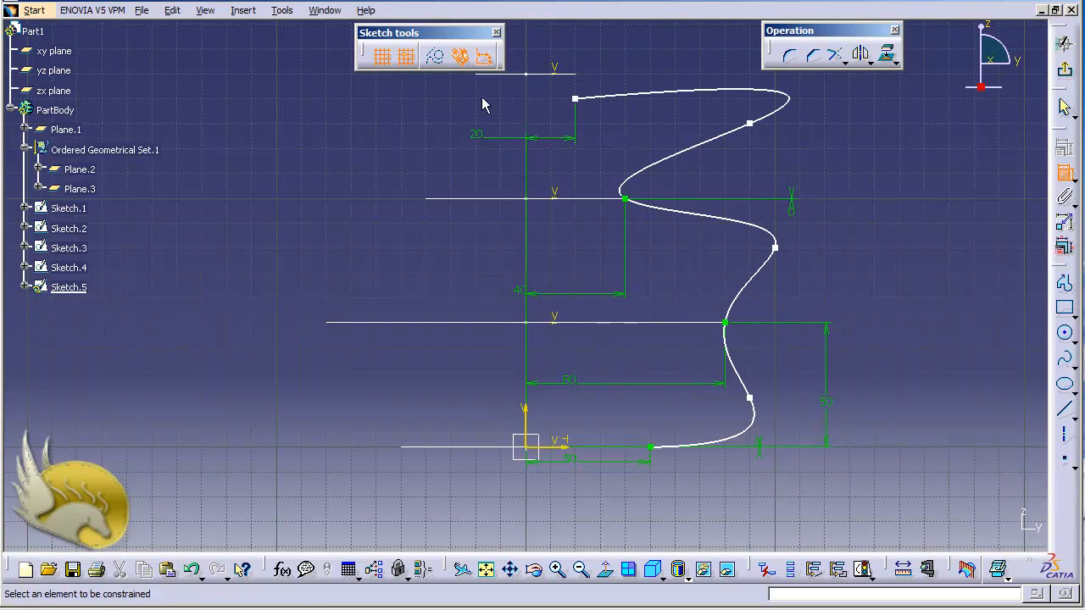
{"action": "left_click", "coordinate": [581, 105]}
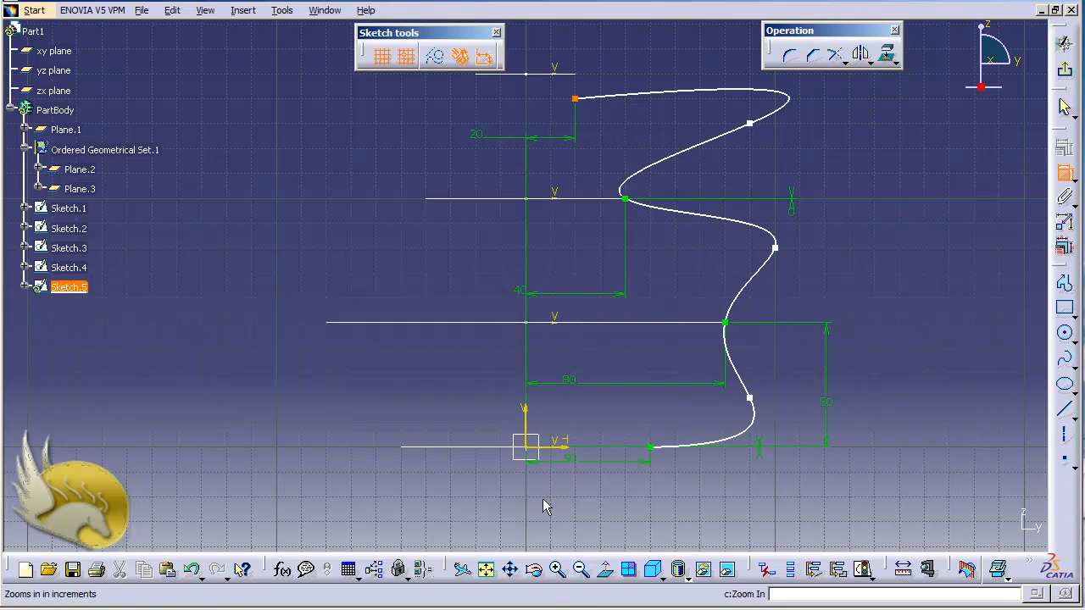
{"action": "left_click", "coordinate": [561, 448]}
{"action": "left_click", "coordinate": [895, 343]}
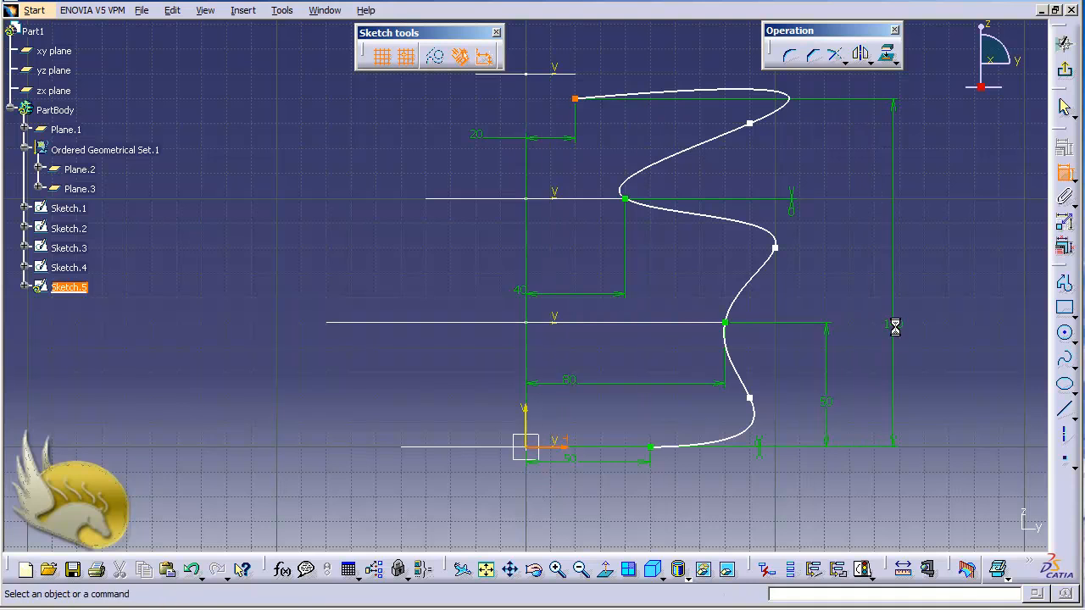
{"action": "double_click", "coordinate": [896, 349]}
{"action": "type", "text": "150"}
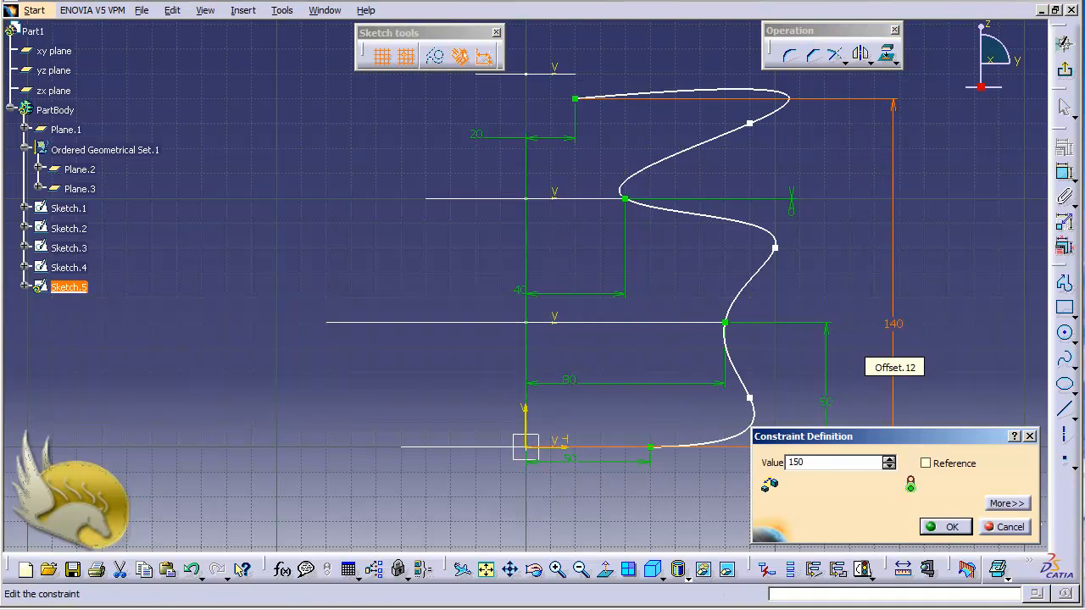
{"action": "key", "text": "Return"}
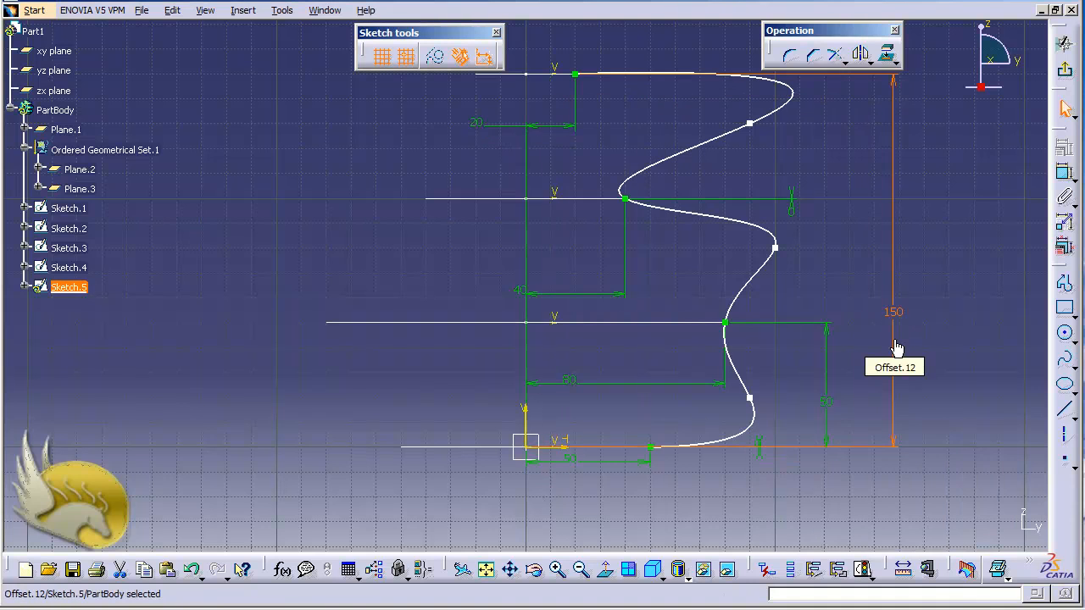
{"action": "left_click", "coordinate": [990, 374]}
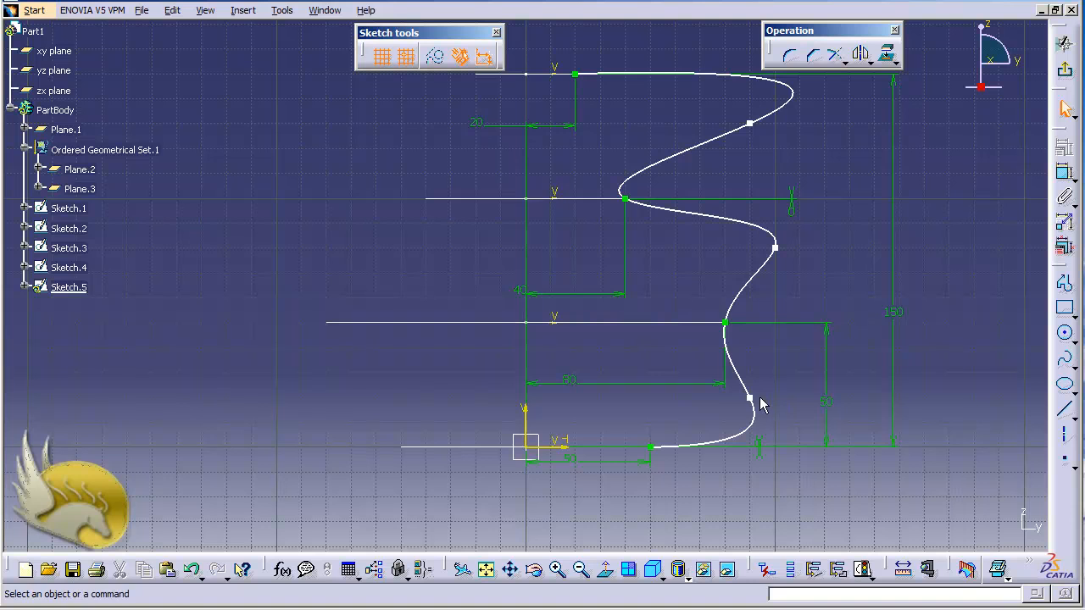
Reshape the spline by moving its free second, fourth and sixth points from the lower end inward toward the vertical axis.
{"action": "left_click_drag", "start_coordinate": [751, 398], "coordinate": [734, 400]}
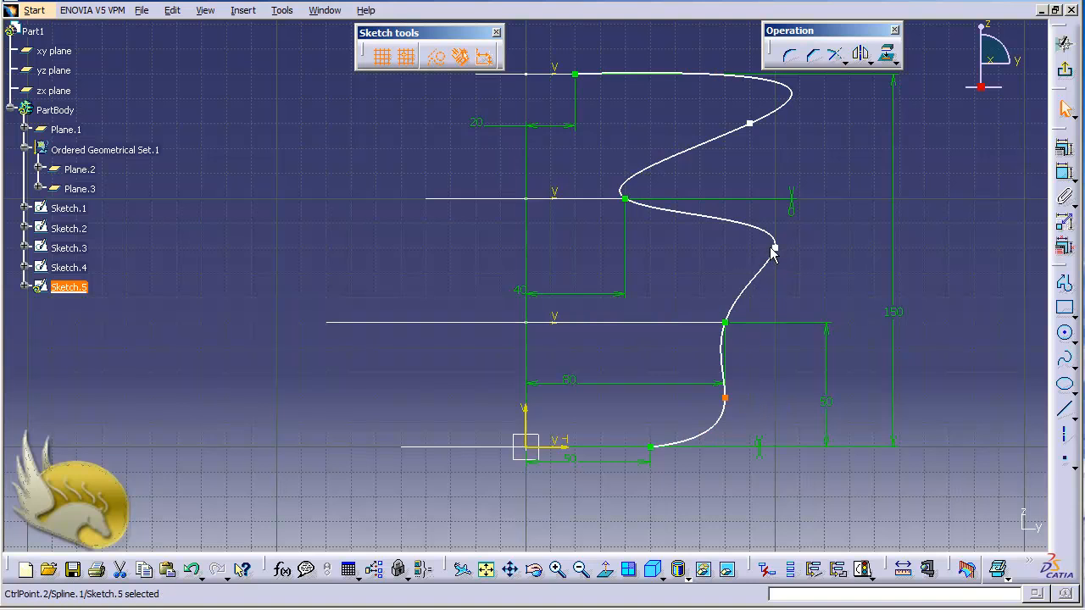
{"action": "left_click_drag", "start_coordinate": [776, 250], "coordinate": [726, 250]}
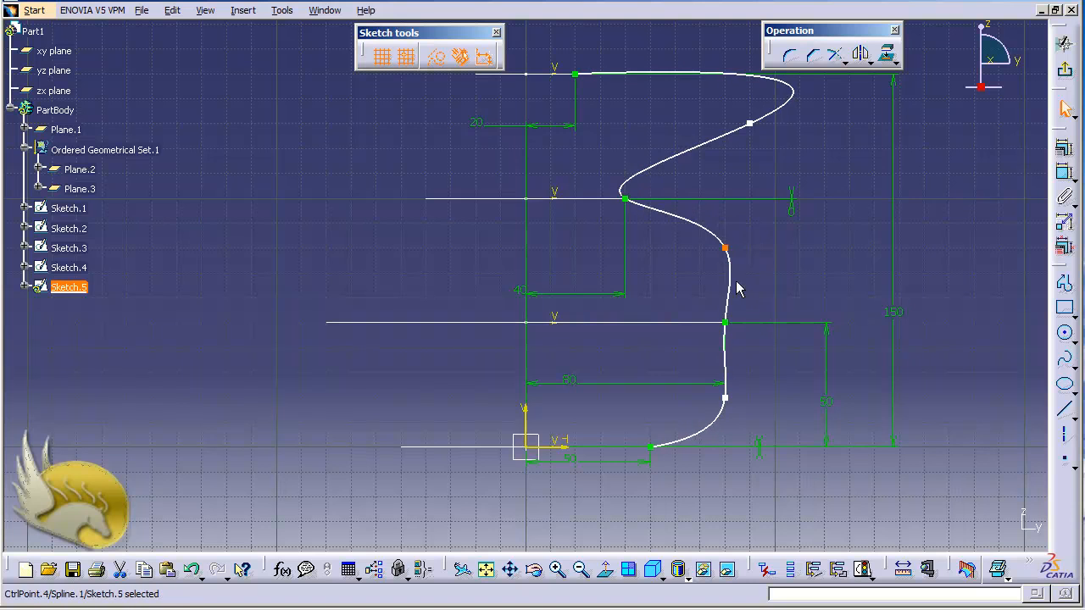
{"action": "left_click_drag", "start_coordinate": [749, 125], "coordinate": [674, 148]}
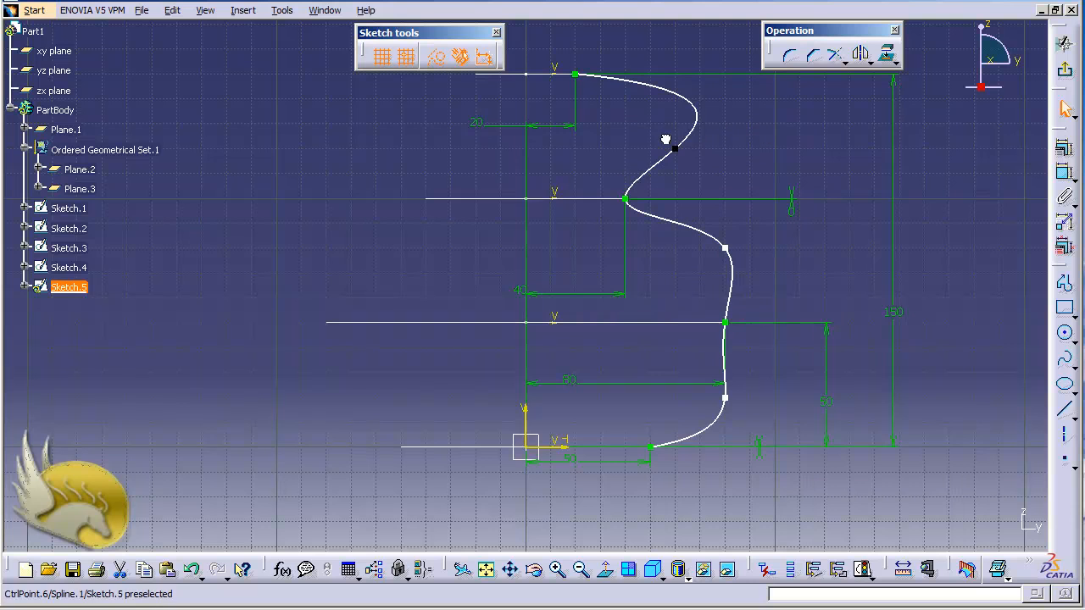
Move the spline's second point from its lower end outward and upward to make a lower bulge, and exit the sketch.
{"action": "left_click_drag", "start_coordinate": [730, 328], "coordinate": [710, 325]}
{"action": "left_click", "coordinate": [734, 327]}
{"action": "left_click_drag", "start_coordinate": [725, 397], "coordinate": [751, 371]}
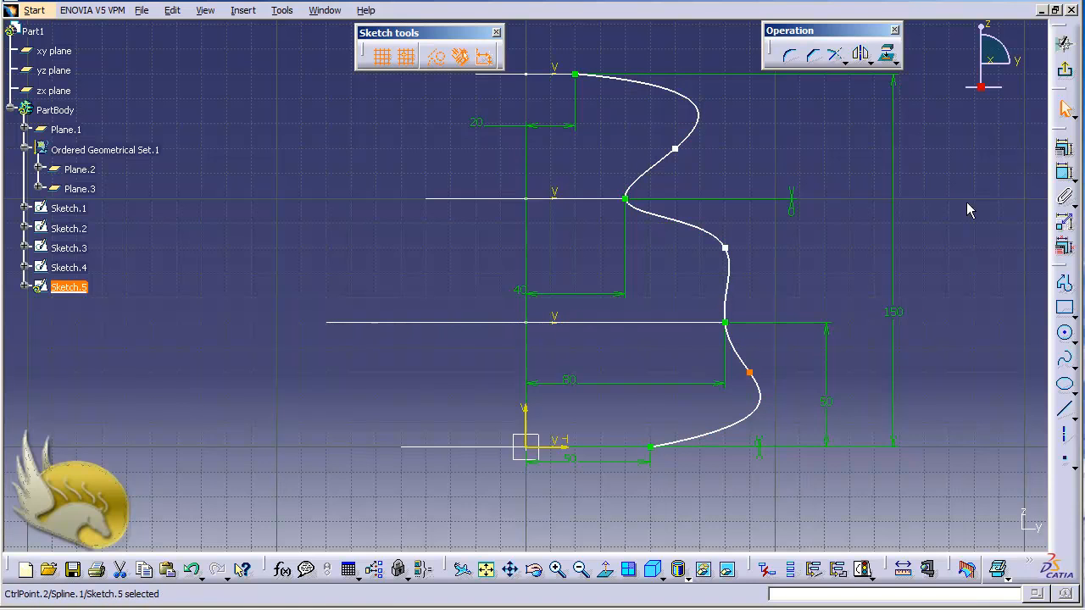
{"action": "left_click", "coordinate": [1064, 68]}
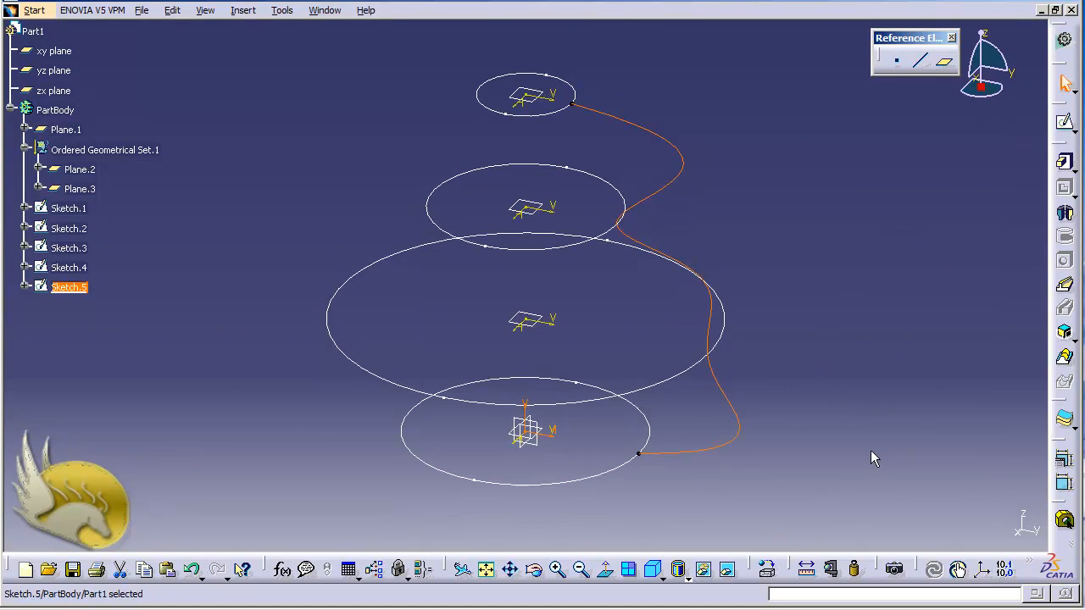
{"action": "left_click", "coordinate": [727, 74]}
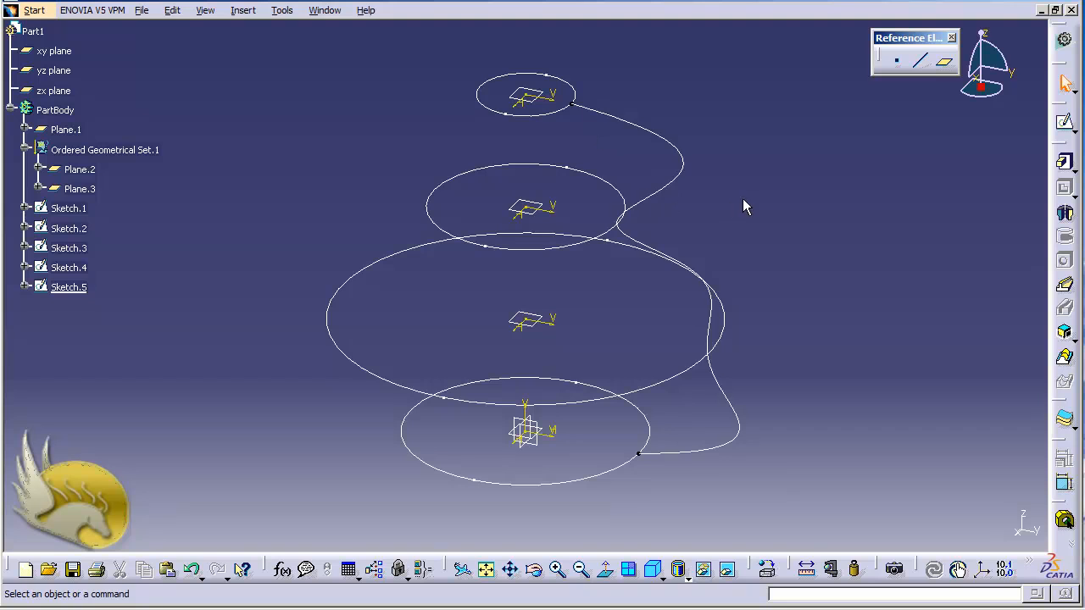
Start a multi-sections solid using the four section circles in order from the top circle down to the base circle.
{"action": "left_click", "coordinate": [242, 10]}
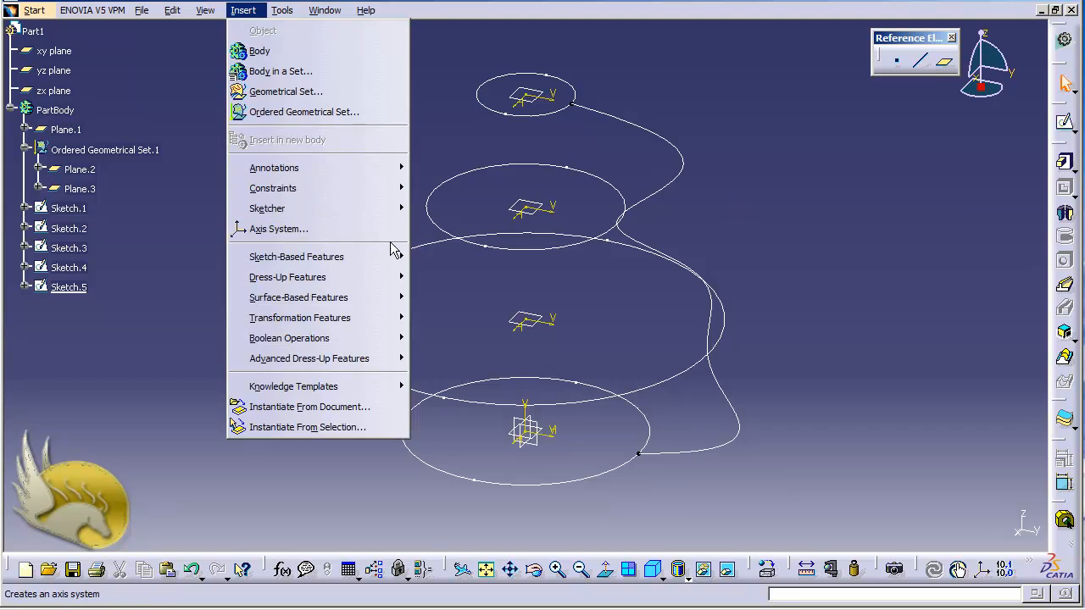
{"action": "mouse_move", "coordinate": [395, 257]}
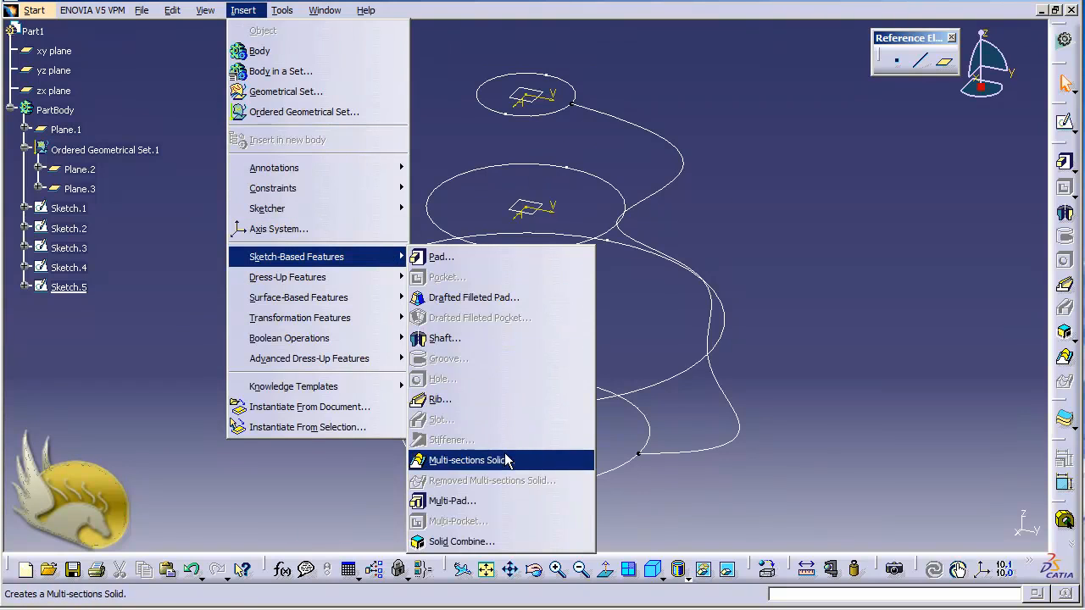
{"action": "left_click", "coordinate": [471, 460]}
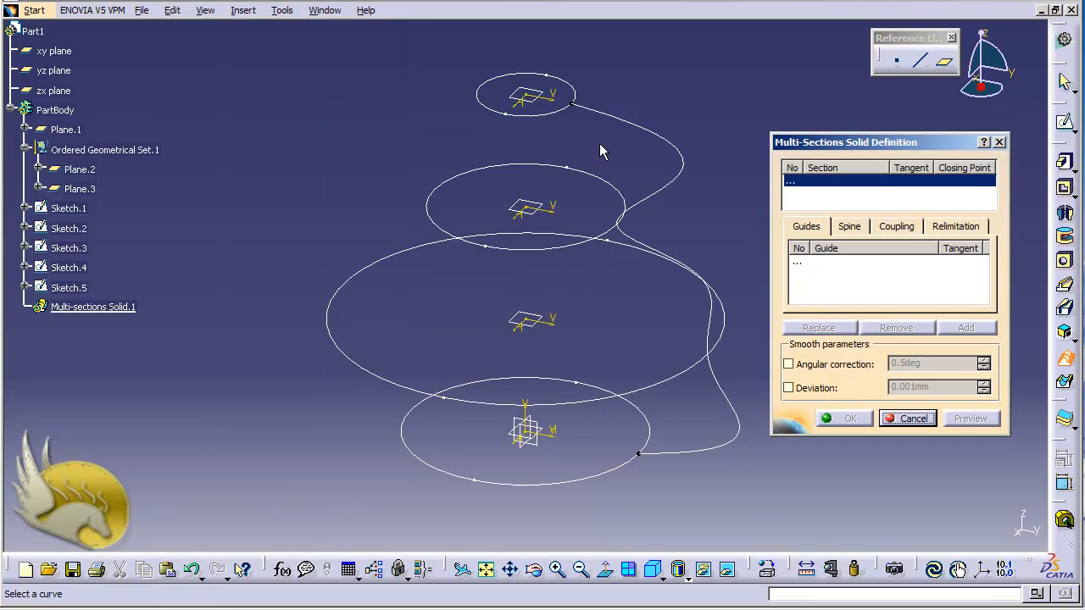
{"action": "left_click", "coordinate": [555, 111]}
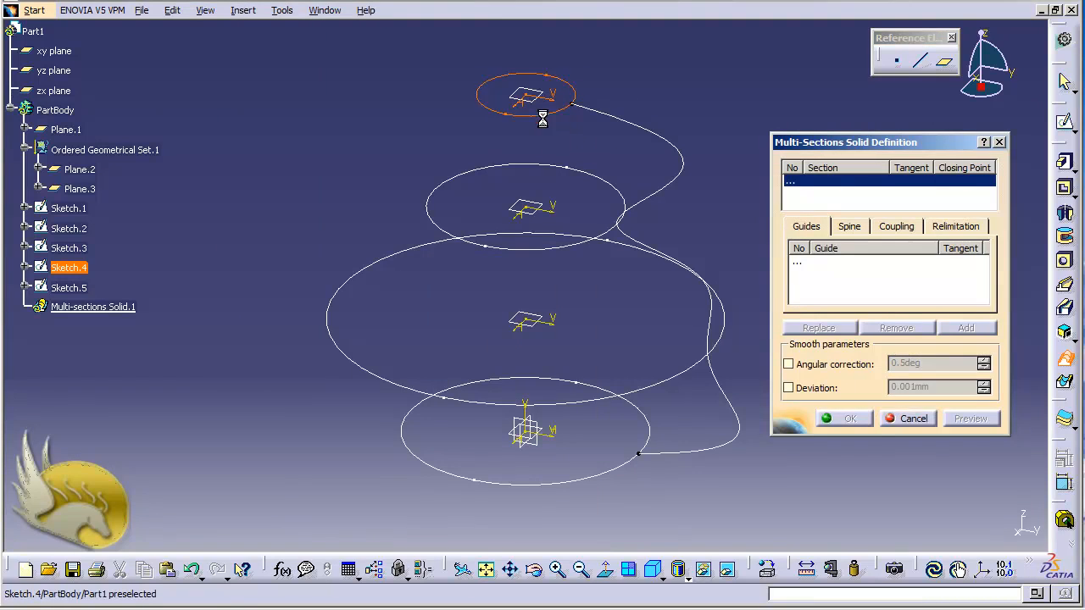
{"action": "left_click", "coordinate": [561, 171]}
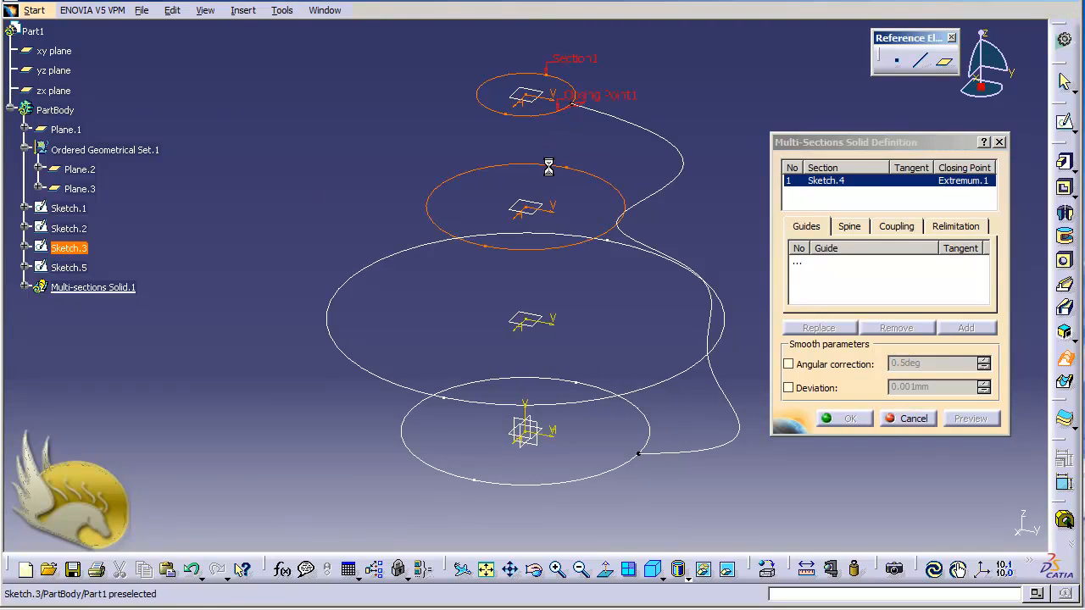
{"action": "left_click", "coordinate": [636, 254]}
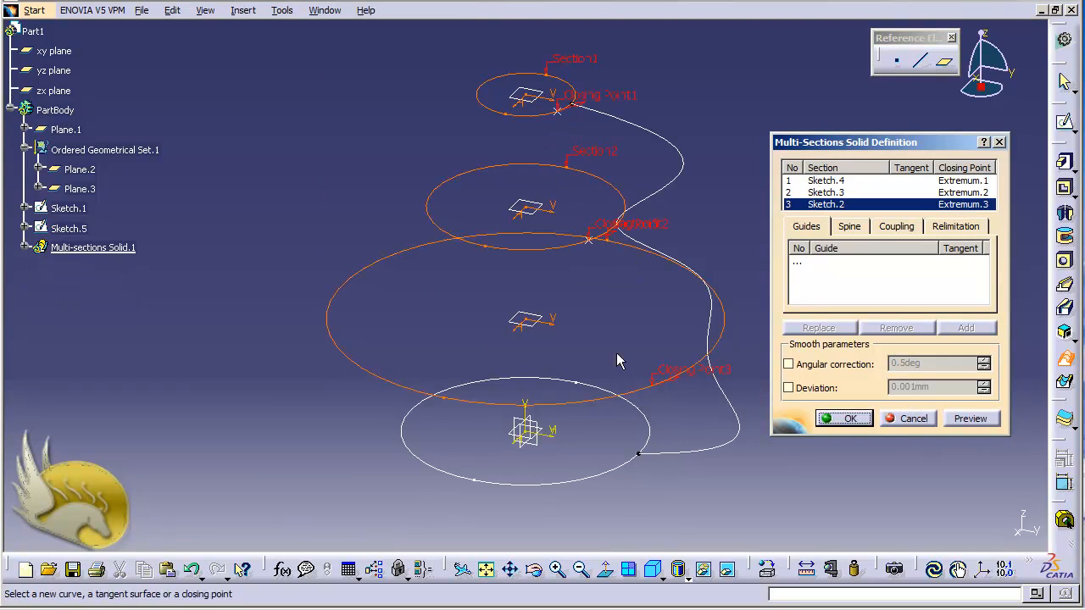
{"action": "left_click", "coordinate": [561, 388]}
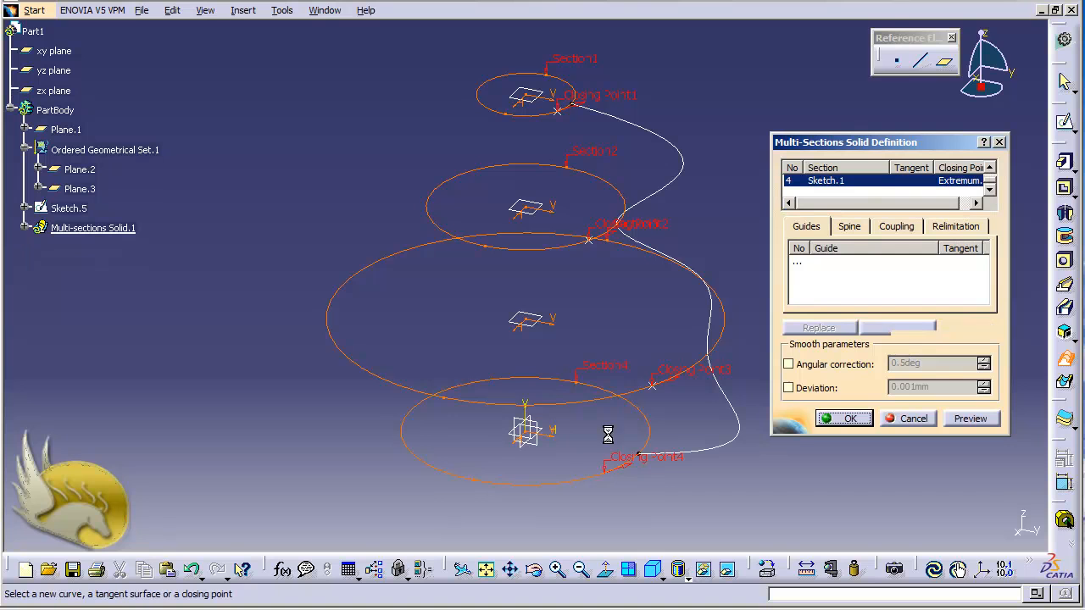
Preview the multi-sections solid with the side spline as its guide, and cancel the feature.
{"action": "left_click", "coordinate": [796, 264]}
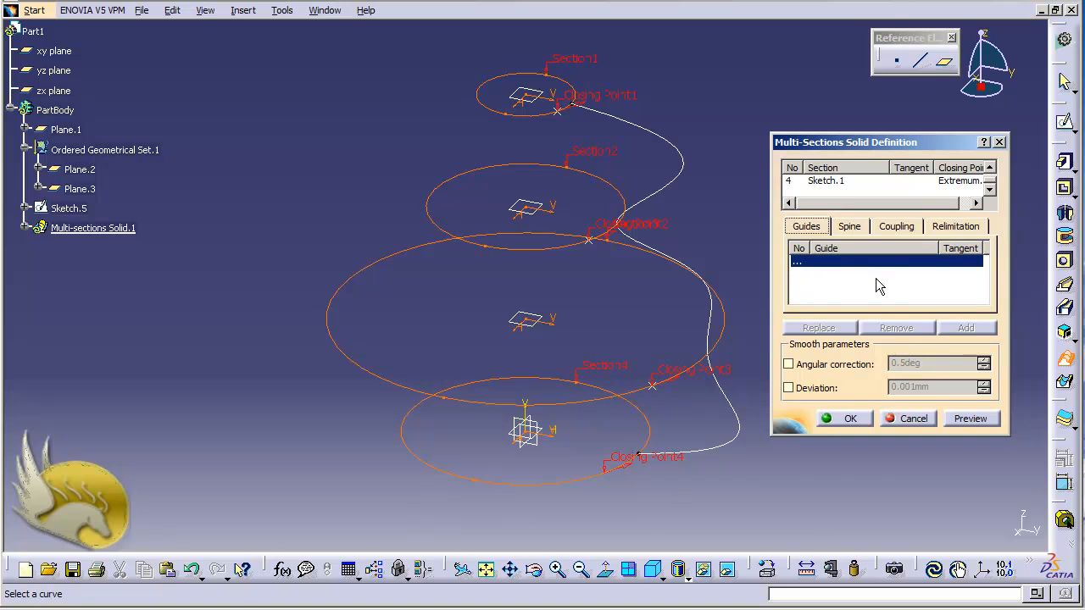
{"action": "left_click", "coordinate": [691, 166]}
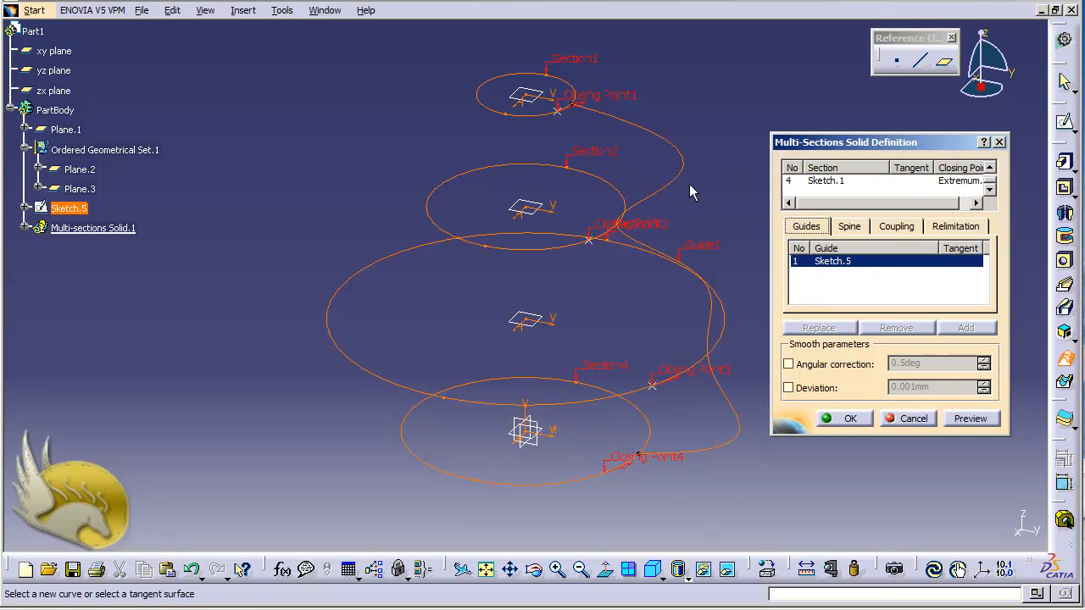
{"action": "left_click", "coordinate": [956, 418]}
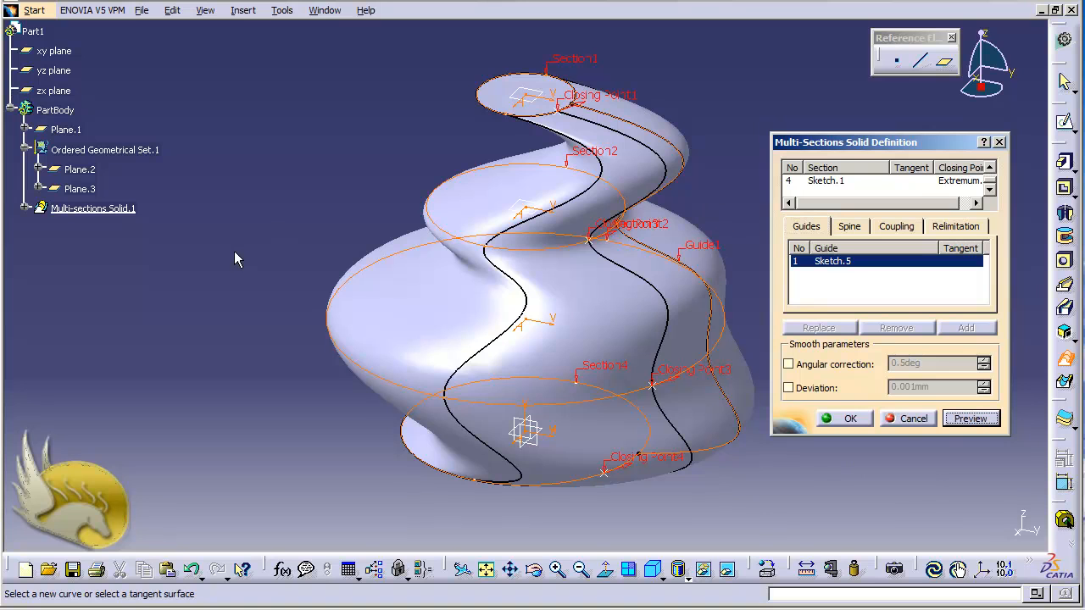
{"action": "left_click", "coordinate": [904, 419]}
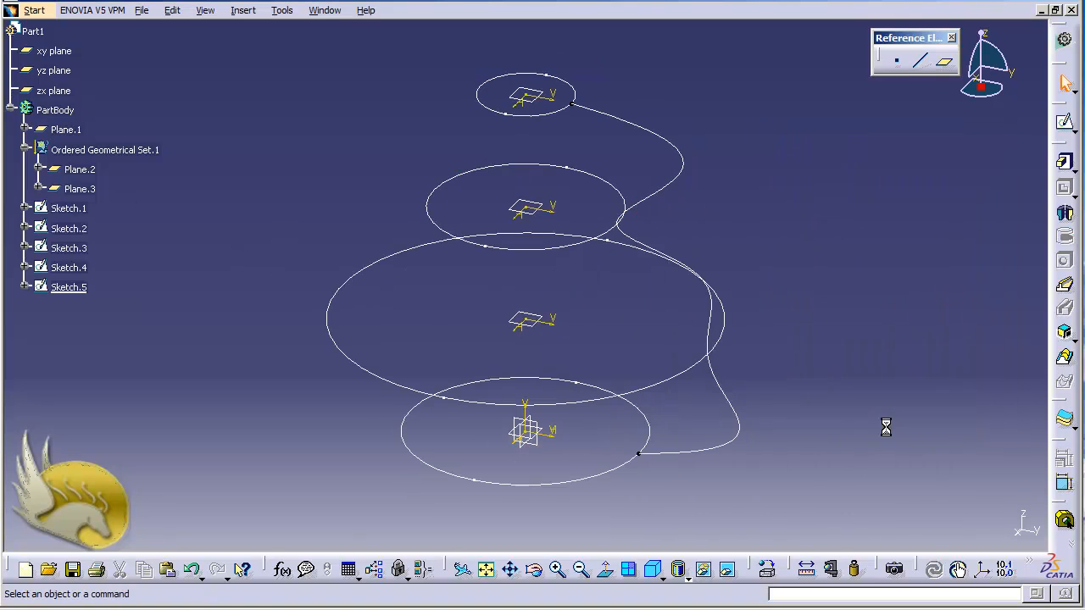
{"action": "left_click", "coordinate": [683, 165]}
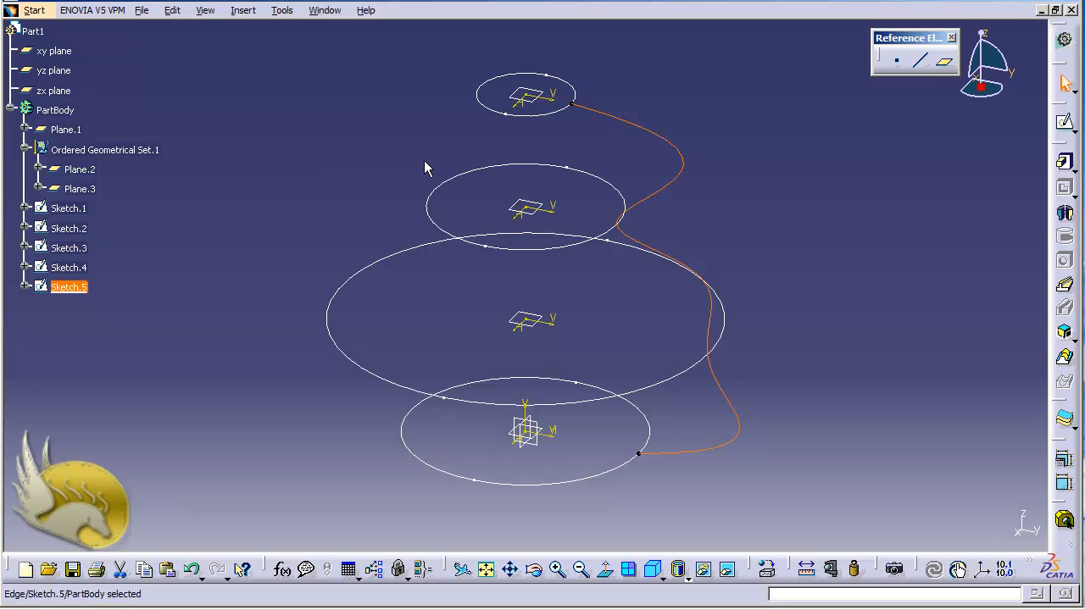
{"action": "left_click", "coordinate": [666, 143]}
{"action": "left_click", "coordinate": [389, 137]}
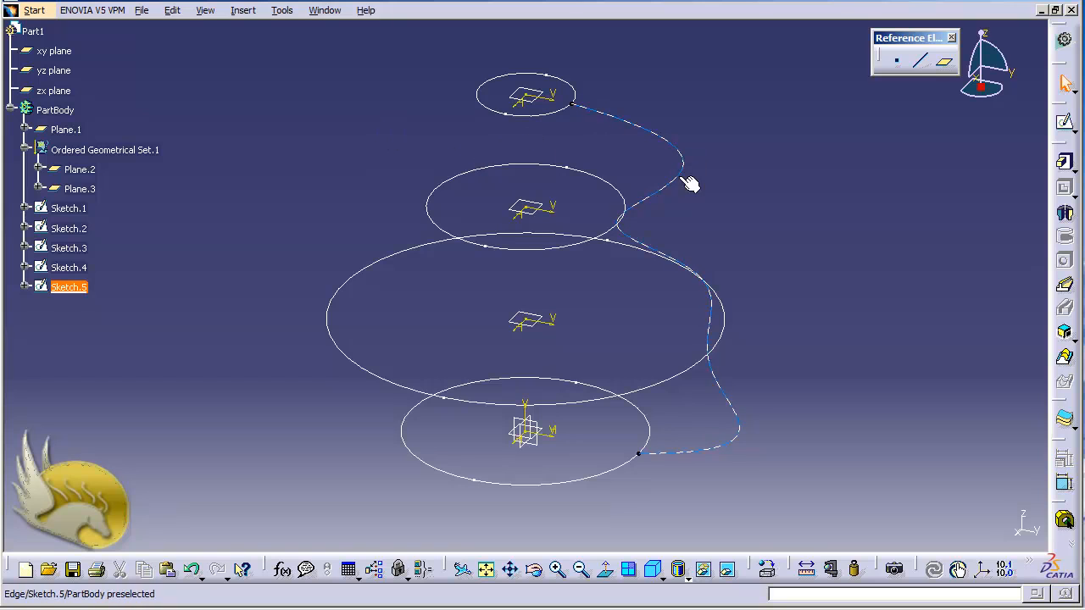
Start a new sketch on the yz plane and project the existing guide spline onto it as a 3D element.
{"action": "left_click", "coordinate": [56, 70]}
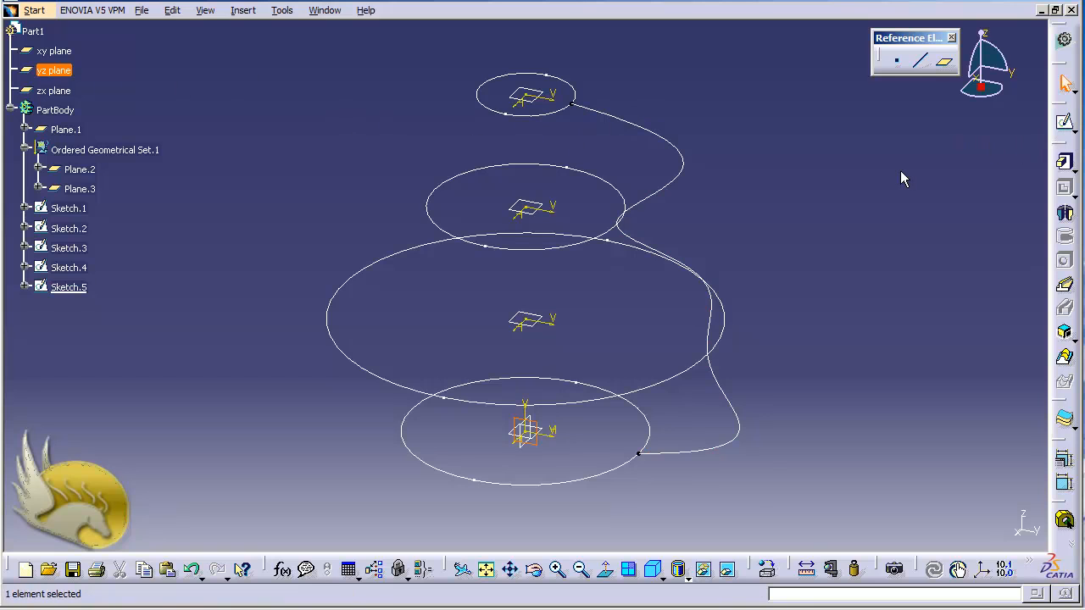
{"action": "left_click", "coordinate": [1064, 123]}
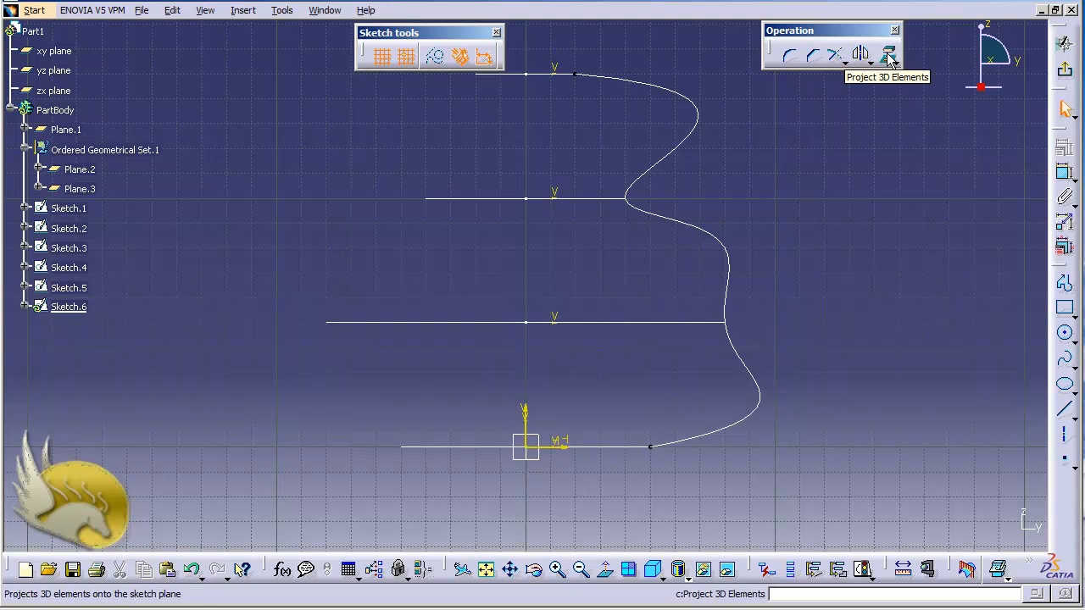
{"action": "left_click", "coordinate": [243, 10]}
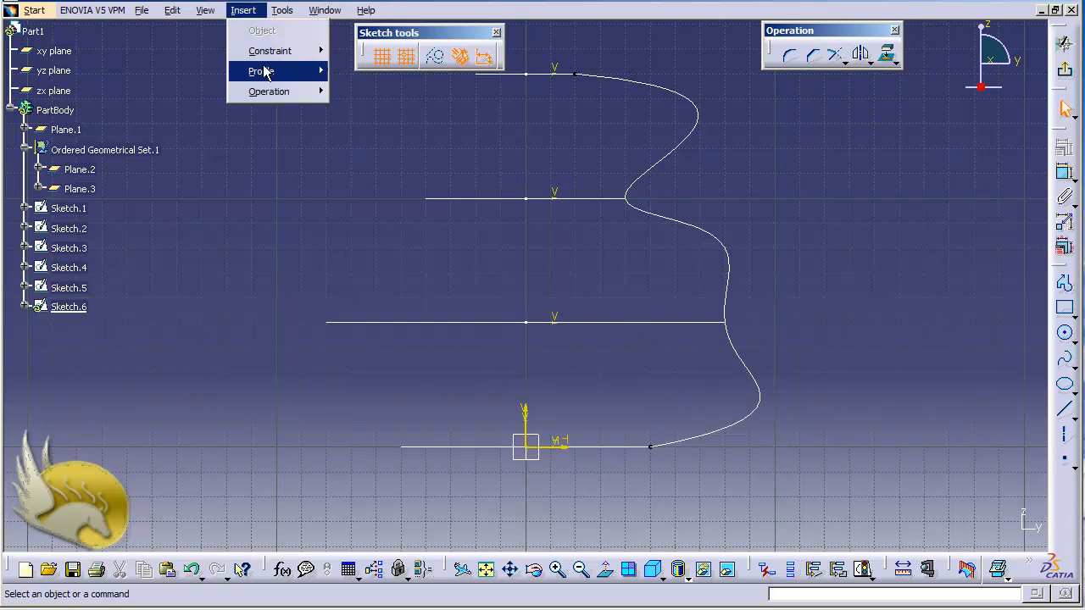
{"action": "mouse_move", "coordinate": [279, 93]}
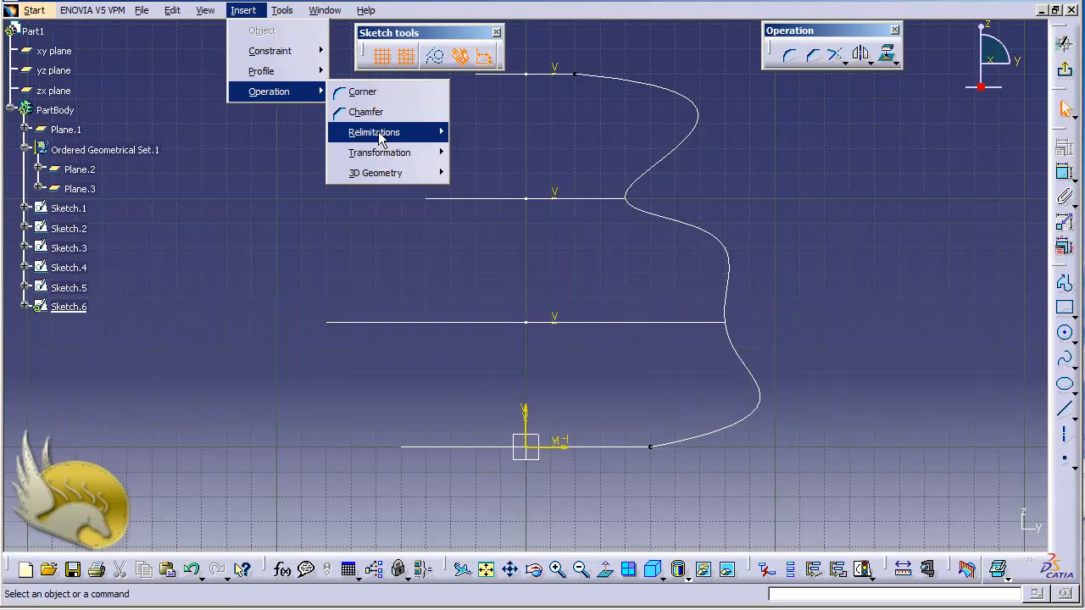
{"action": "mouse_move", "coordinate": [393, 159]}
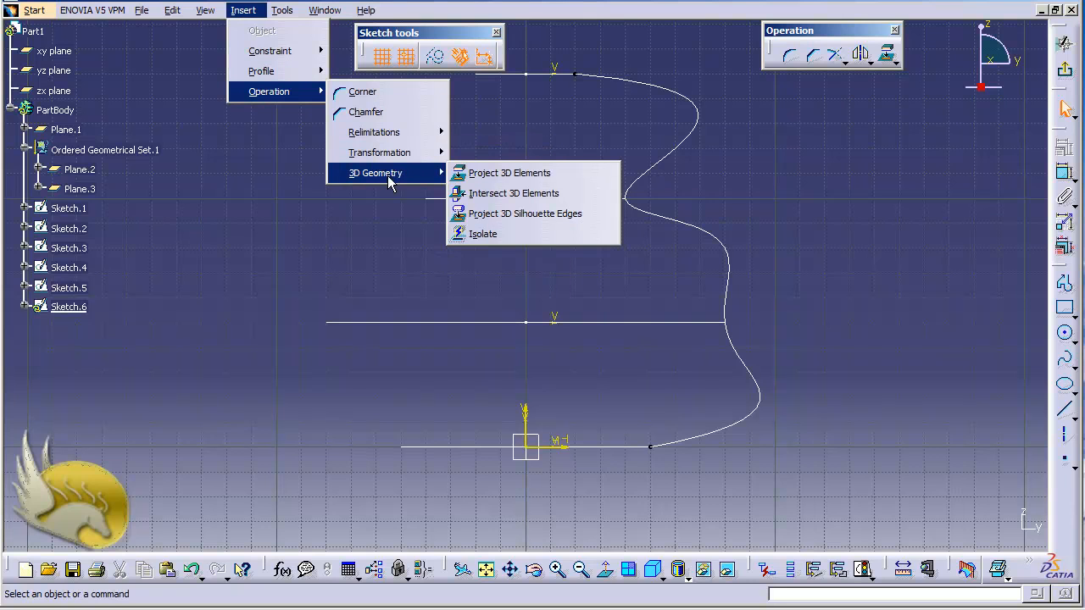
{"action": "left_click", "coordinate": [500, 175]}
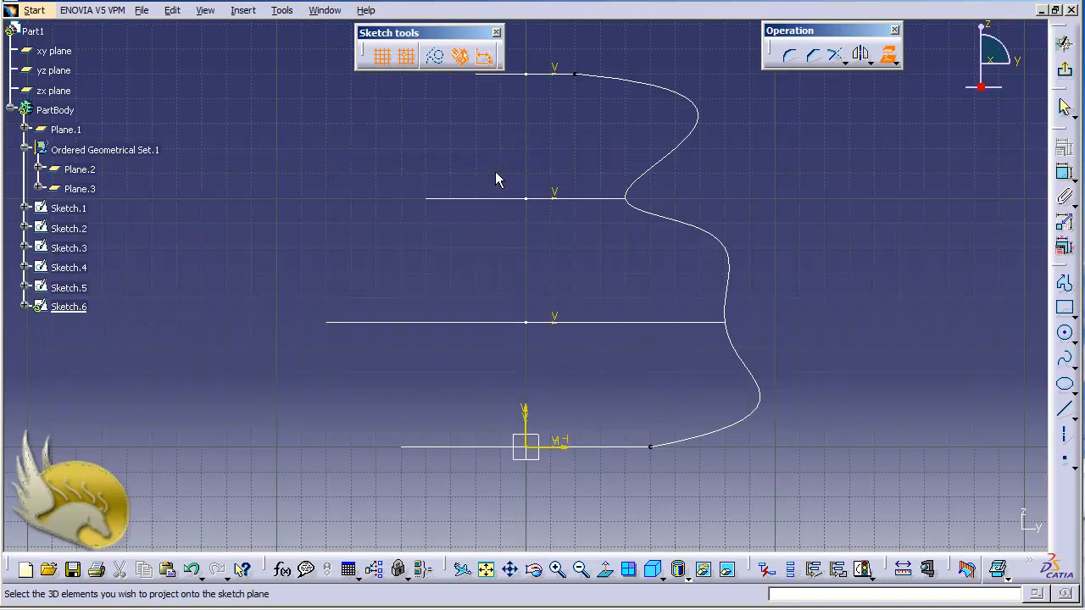
{"action": "left_click", "coordinate": [703, 114]}
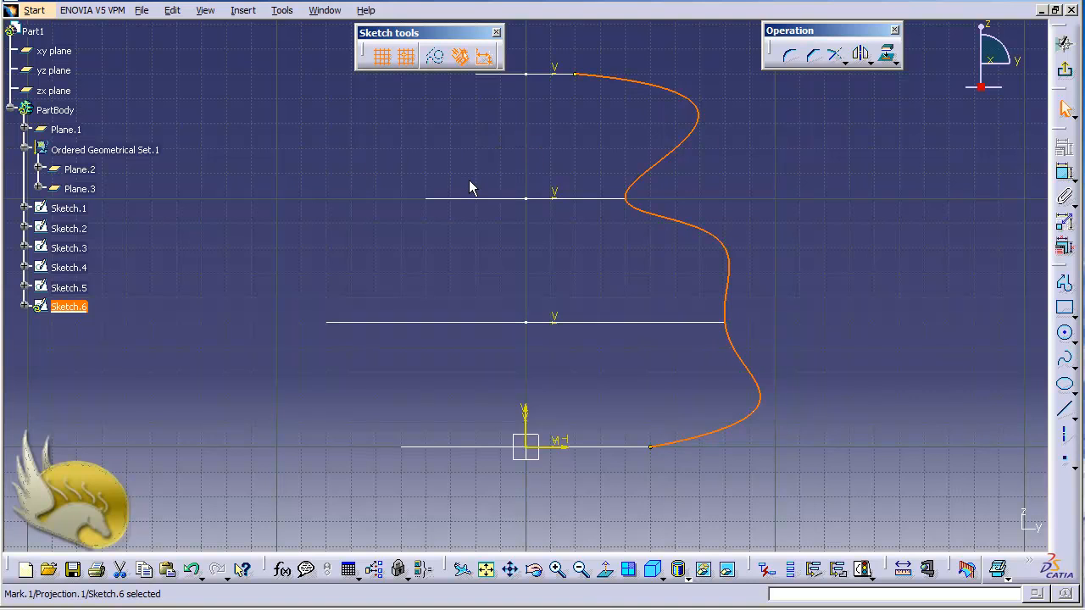
Flip the projected spline to the opposite side with Symmetry about the sketch's vertical axis, and exit the sketch.
{"action": "left_click", "coordinate": [693, 136]}
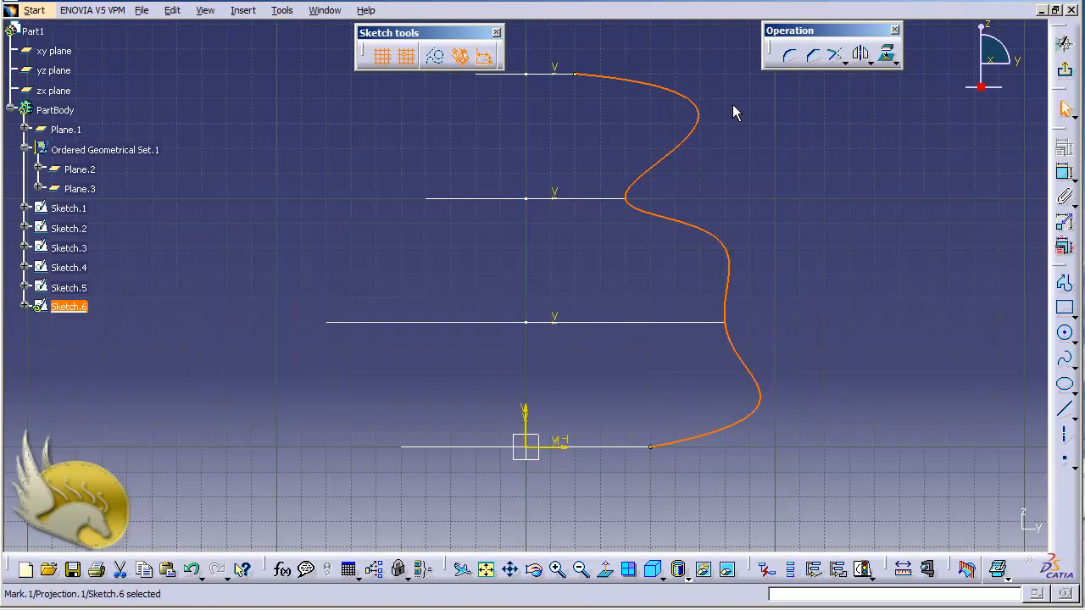
{"action": "left_click", "coordinate": [872, 64]}
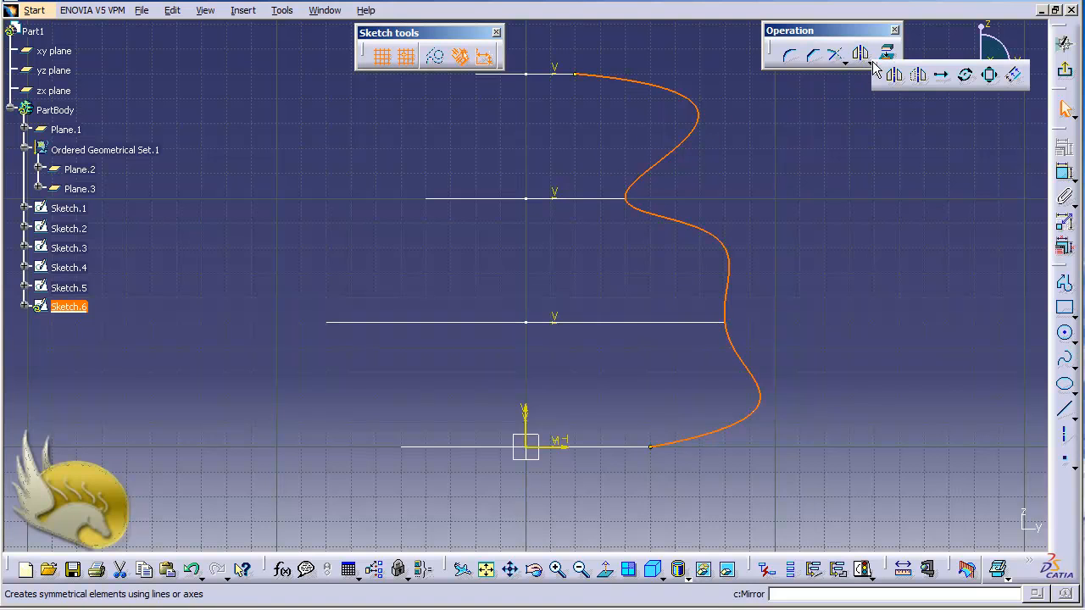
{"action": "left_click", "coordinate": [242, 10]}
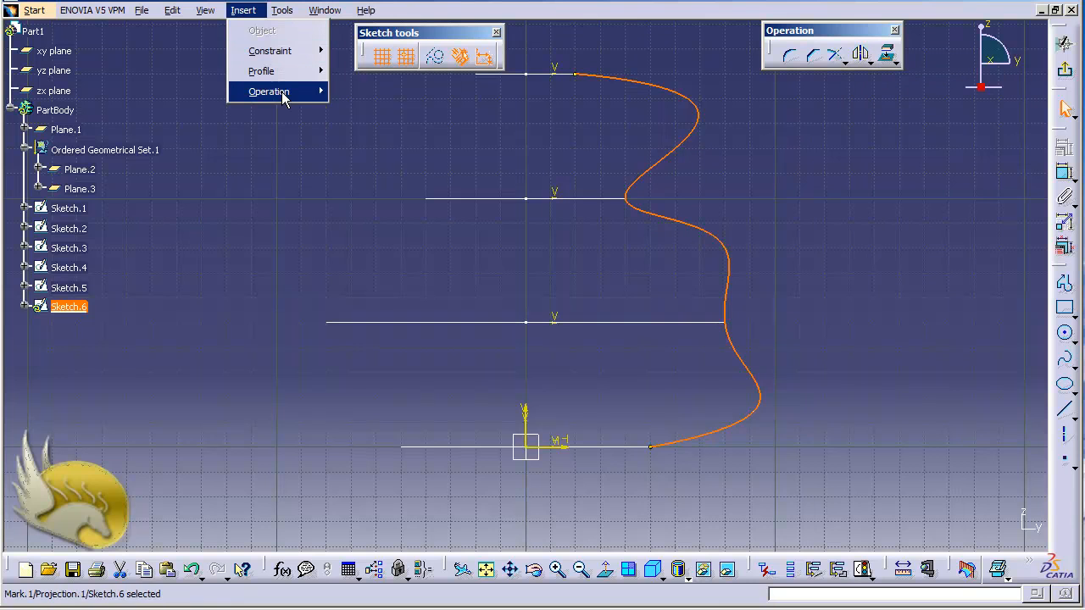
{"action": "mouse_move", "coordinate": [285, 100]}
{"action": "mouse_move", "coordinate": [398, 157]}
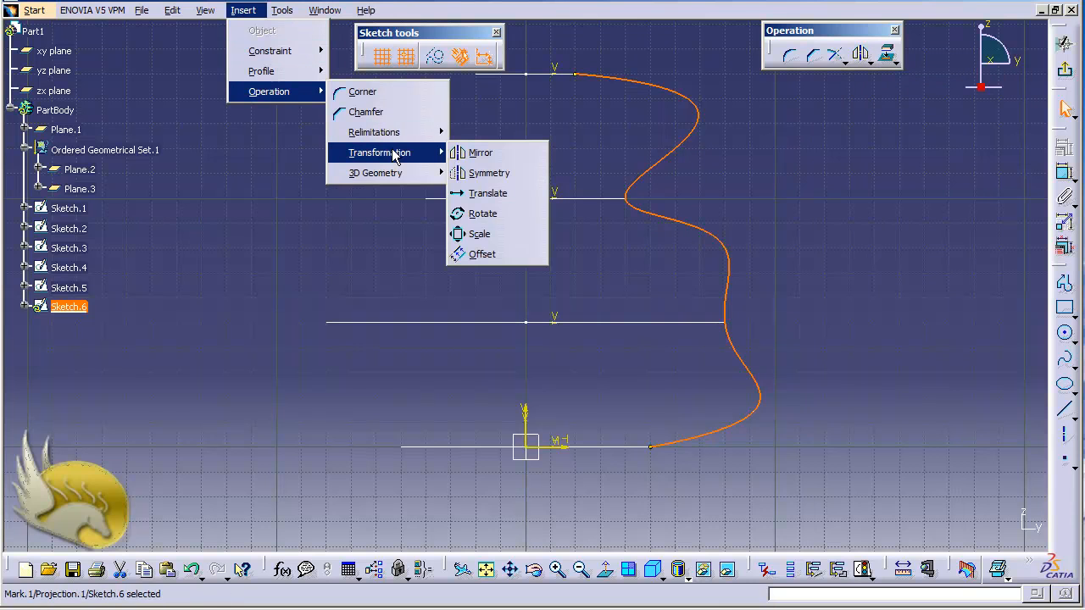
{"action": "left_click", "coordinate": [496, 179]}
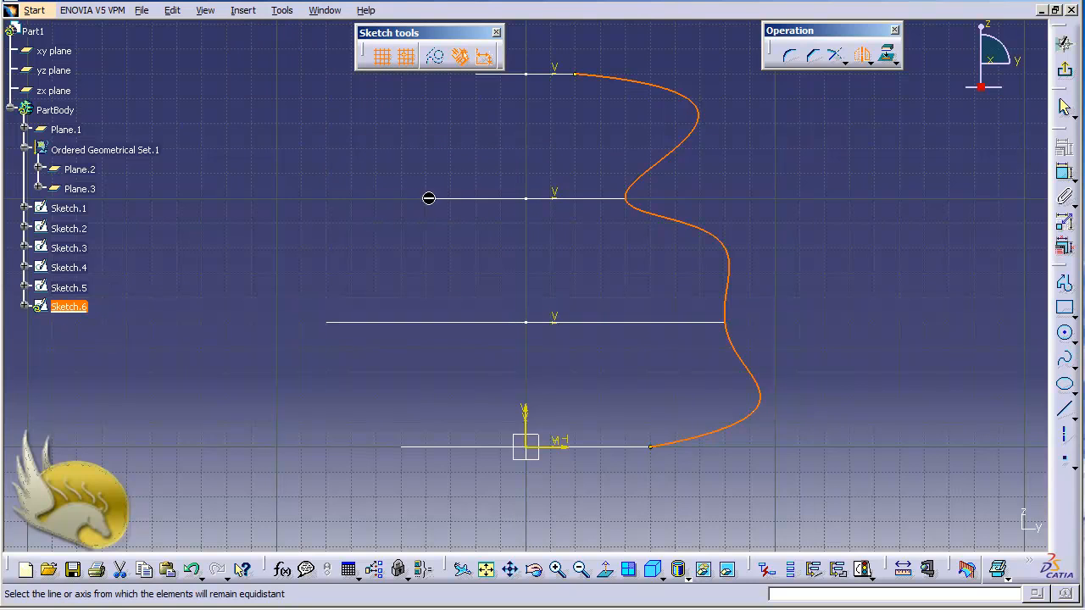
{"action": "left_click", "coordinate": [525, 412]}
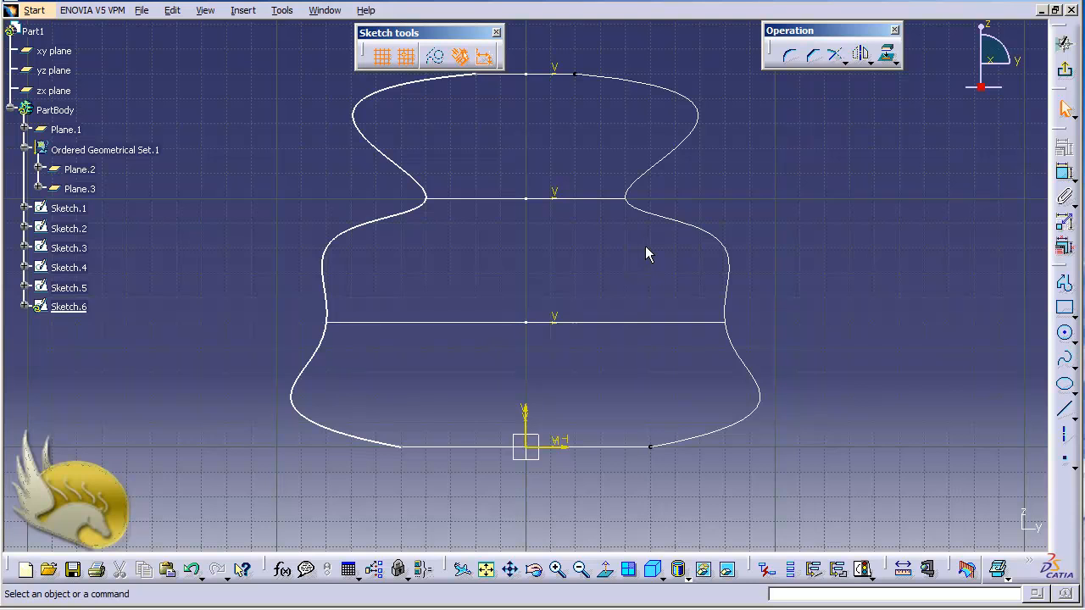
{"action": "left_click", "coordinate": [1065, 69]}
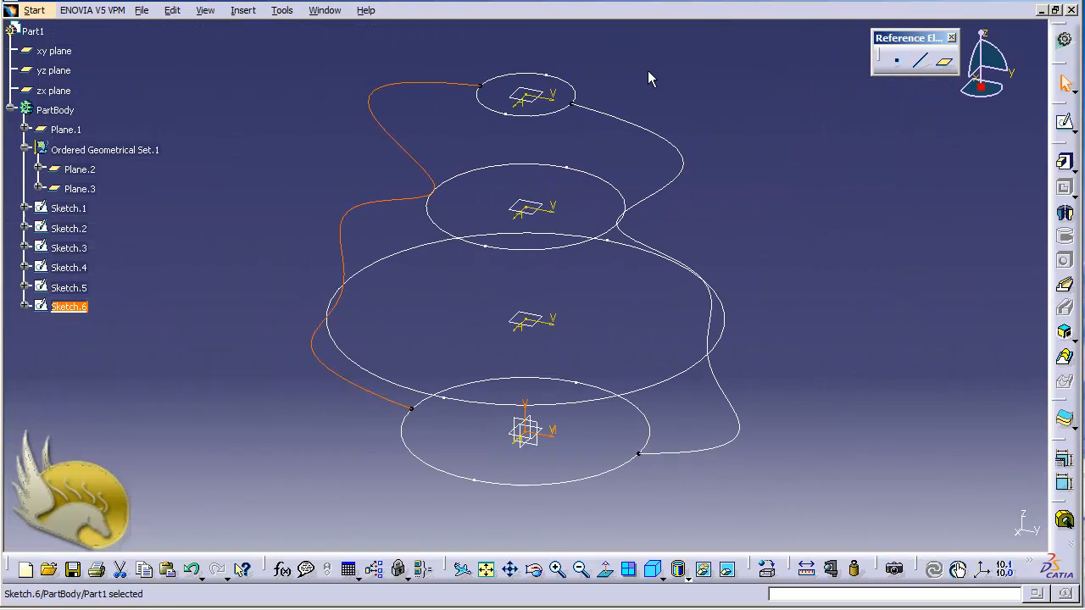
{"action": "left_click", "coordinate": [712, 80]}
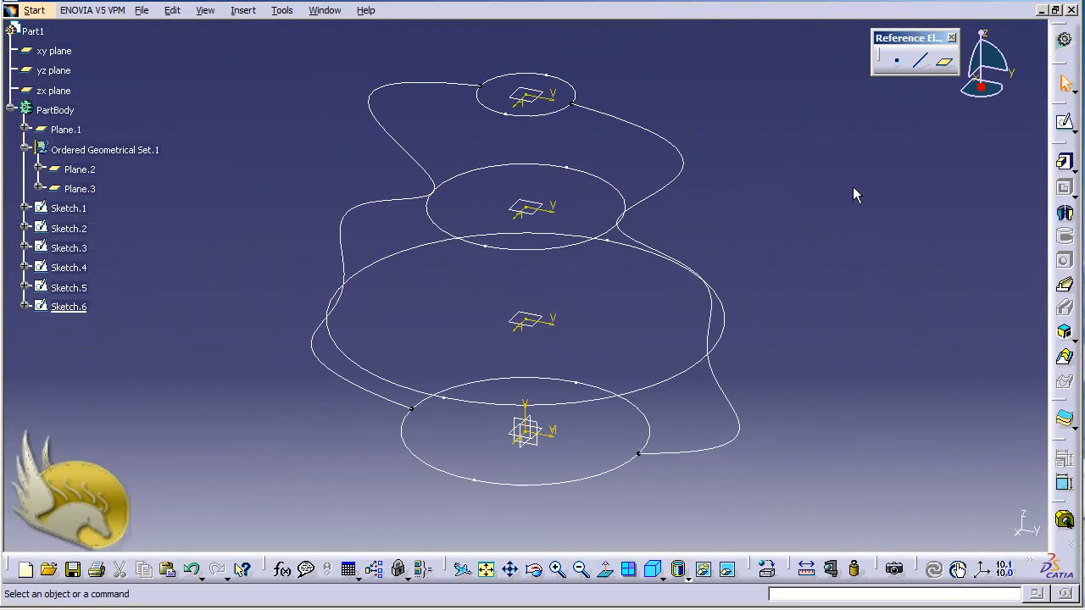
Start a multi-sections solid and pick the four circles as sections in order from the top circle to the base circle.
{"action": "left_click", "coordinate": [1065, 356]}
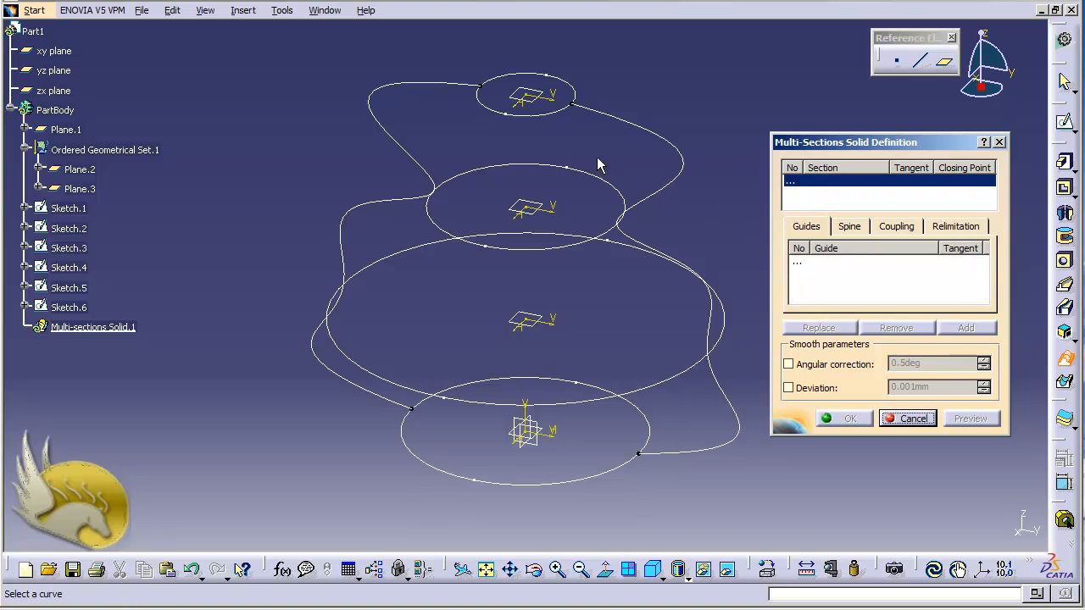
{"action": "left_click", "coordinate": [556, 115]}
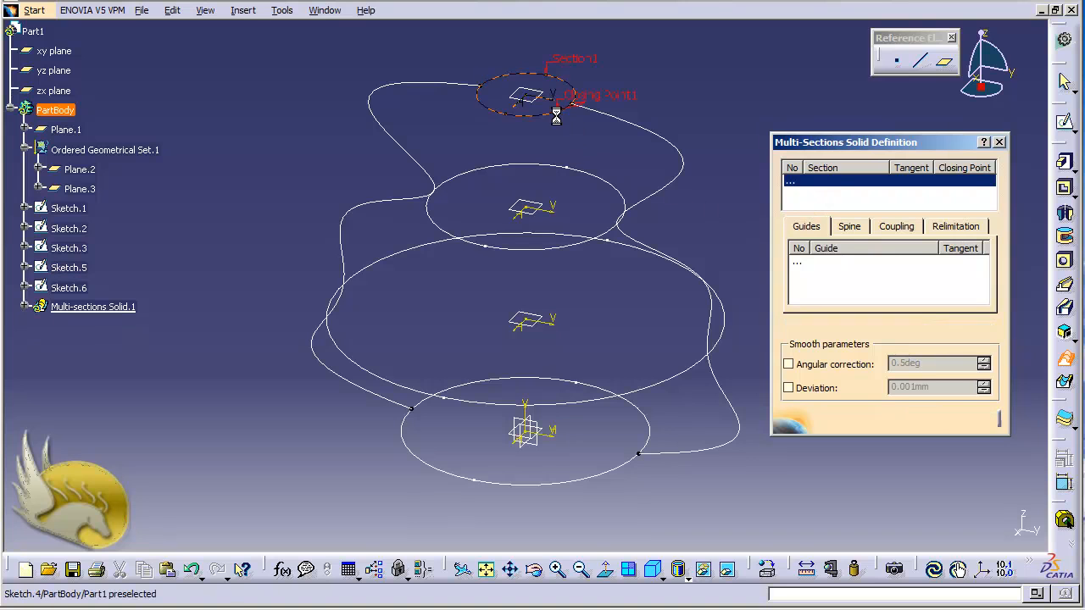
{"action": "left_click", "coordinate": [542, 167]}
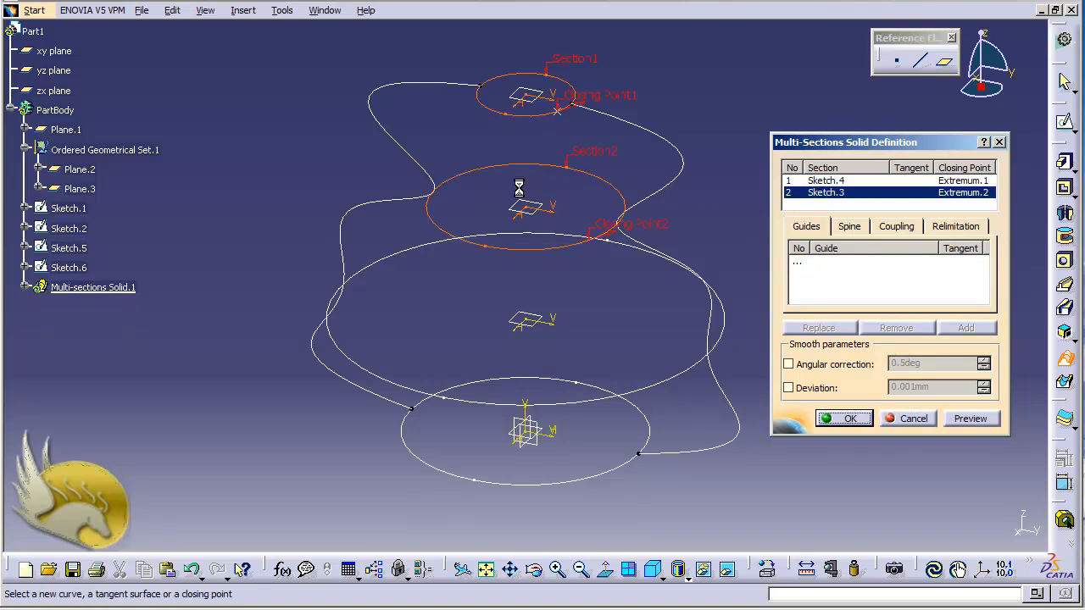
{"action": "left_click", "coordinate": [430, 249]}
{"action": "left_click", "coordinate": [497, 377]}
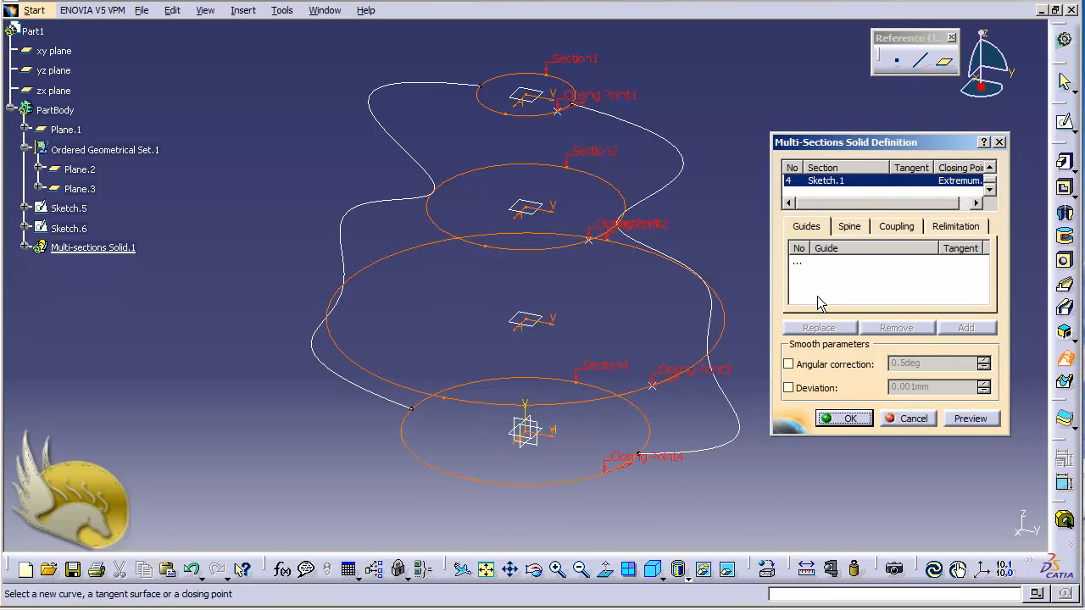
Add Sketch.5 and Sketch.6, the two opposite splines, as guides, preview the multi-sections solid and create it.
{"action": "left_click", "coordinate": [800, 263]}
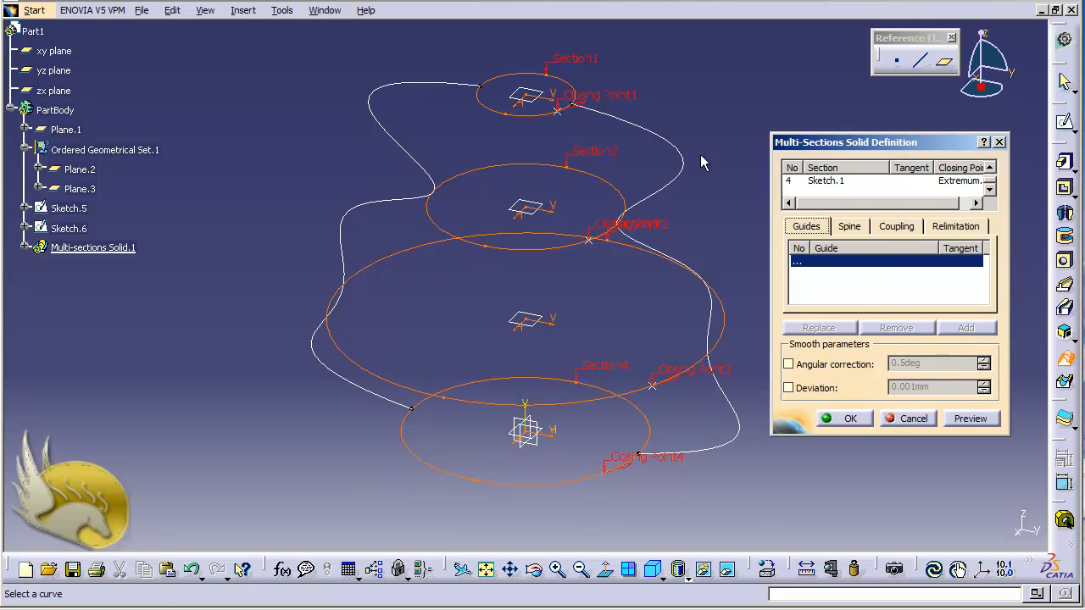
{"action": "left_click", "coordinate": [661, 191]}
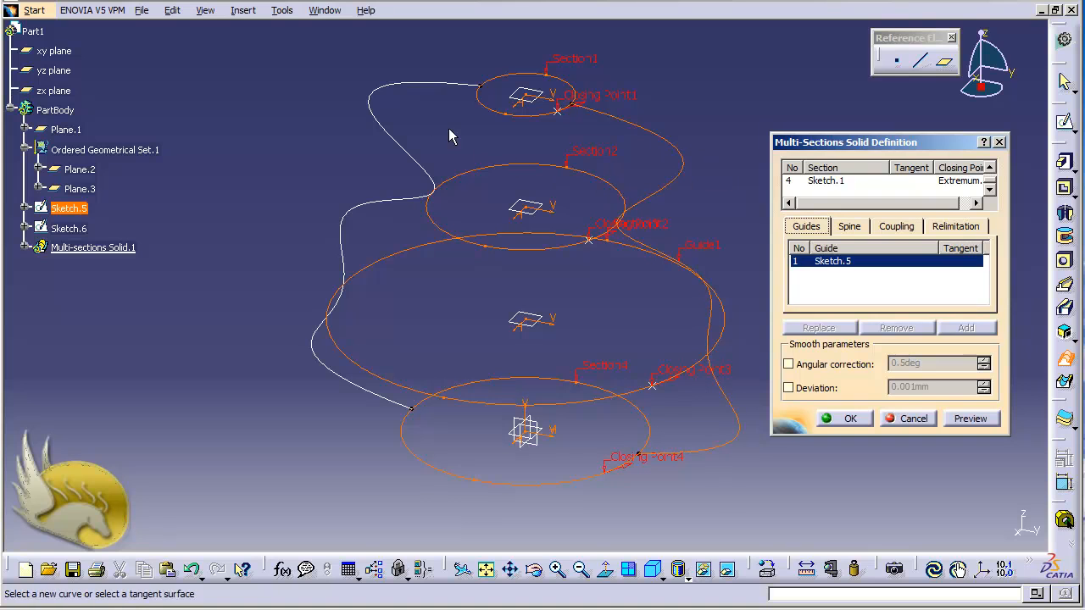
{"action": "left_click", "coordinate": [378, 95]}
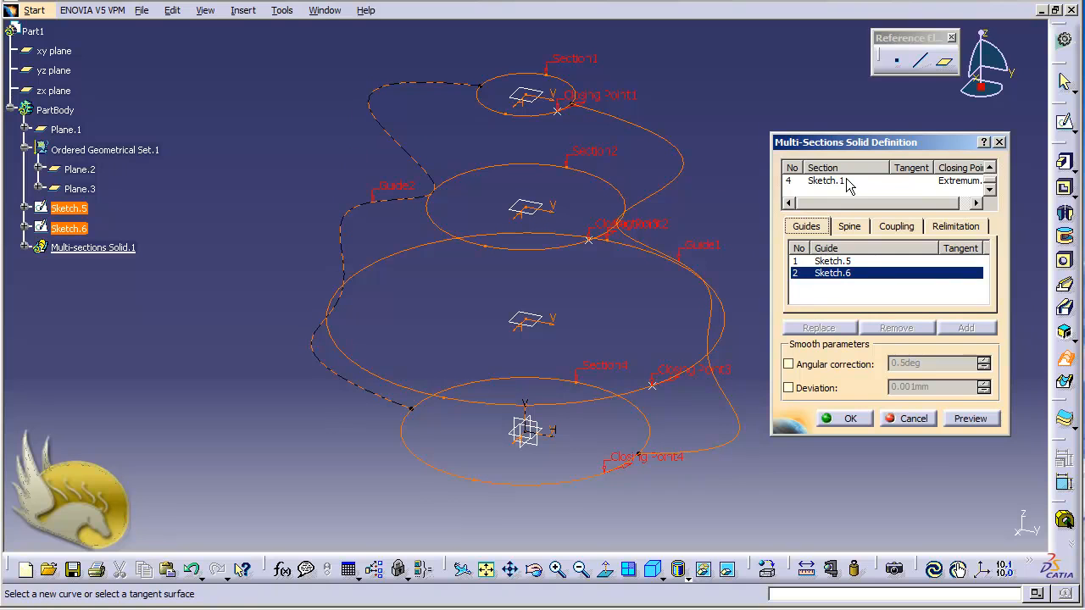
{"action": "left_click", "coordinate": [957, 417]}
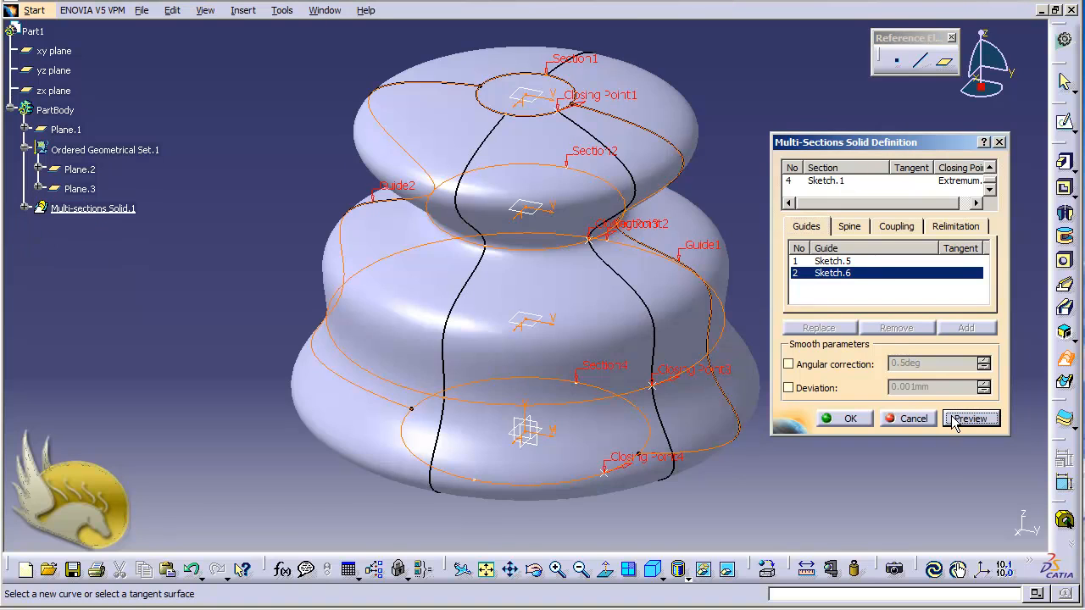
{"action": "left_click", "coordinate": [850, 419]}
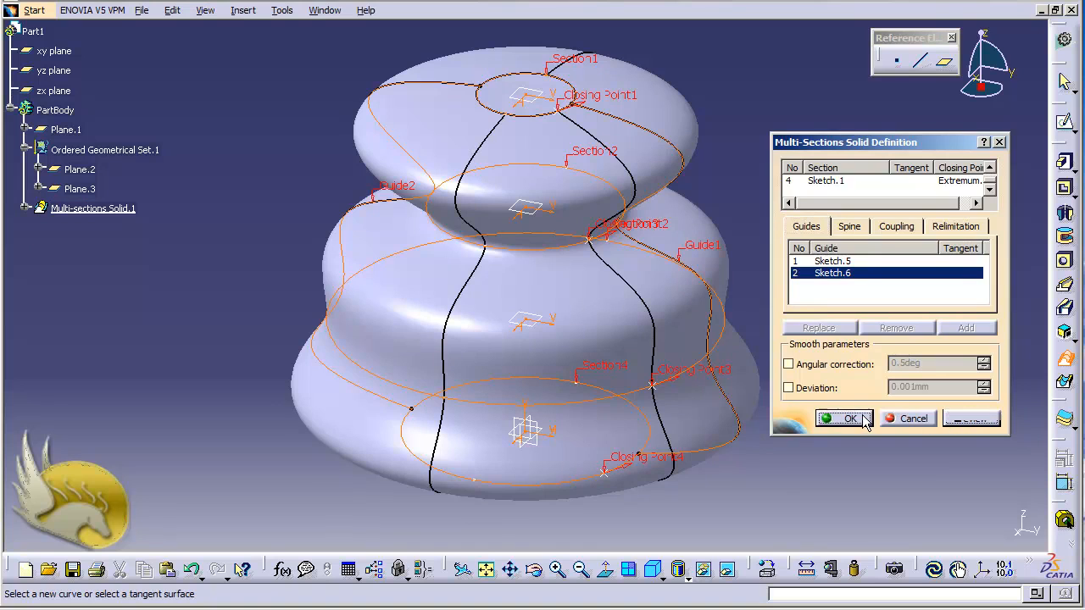